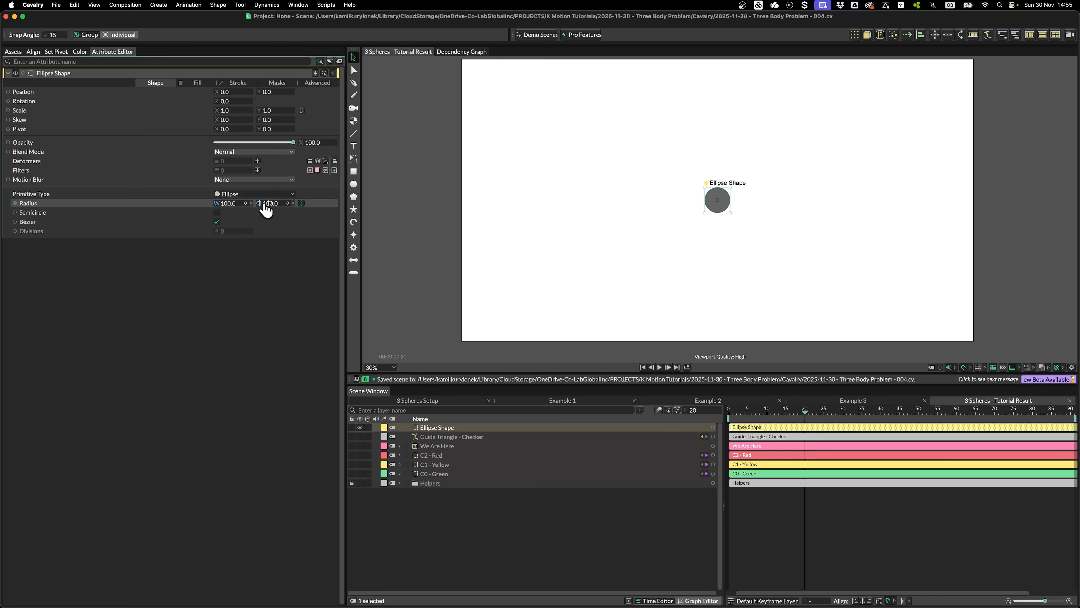
Enlarge the grey ellipse to a radius of about 270 and try a different fill colour on it
left_click_drag(258, 205, 286, 209)
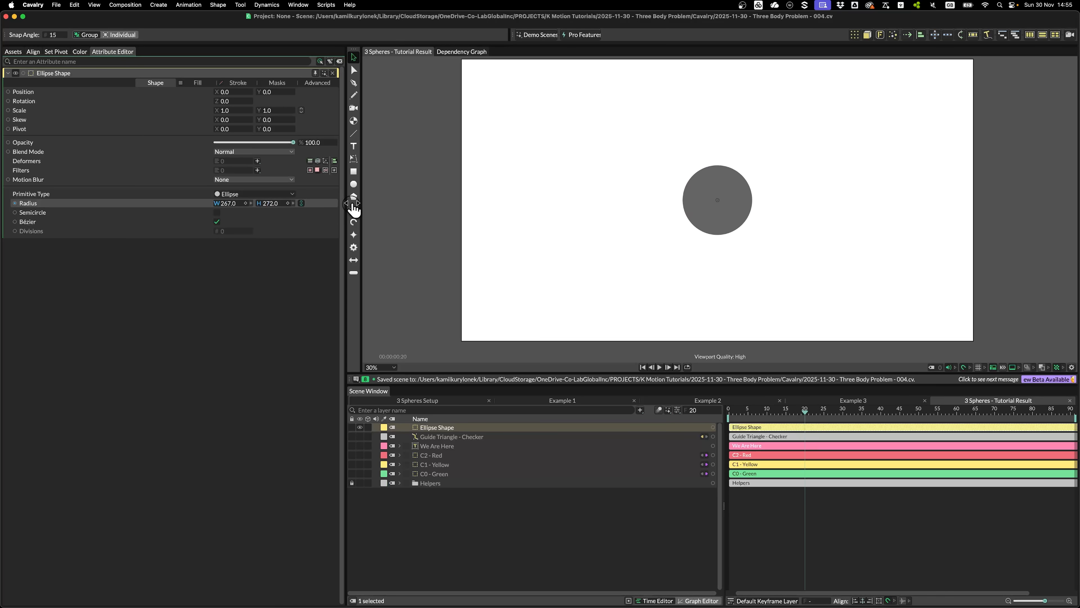
left_click(209, 82)
left_click(232, 101)
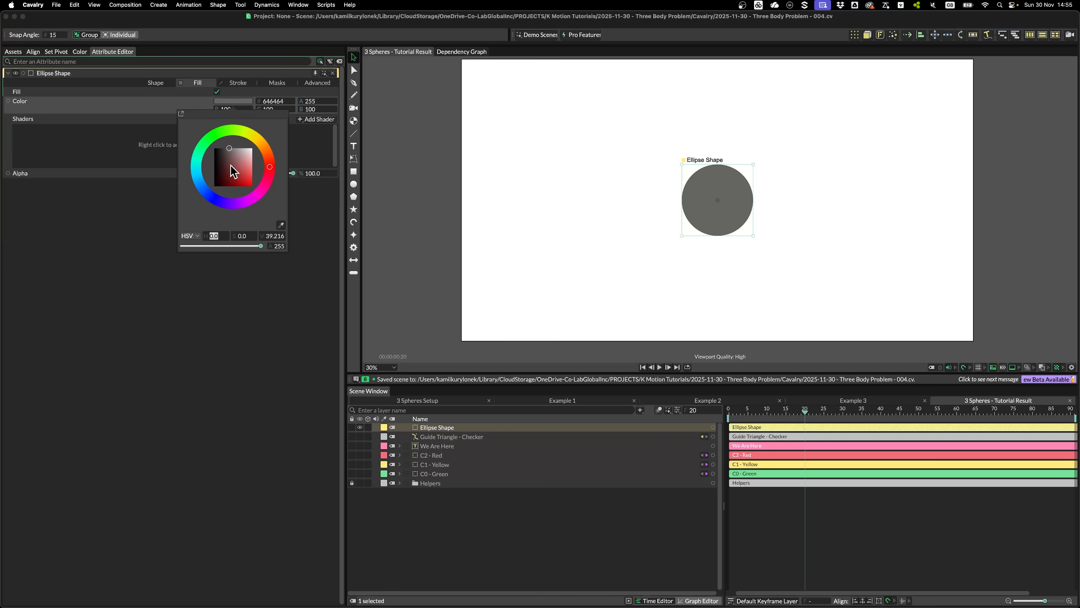
left_click_drag(234, 172, 252, 155)
left_click(622, 136)
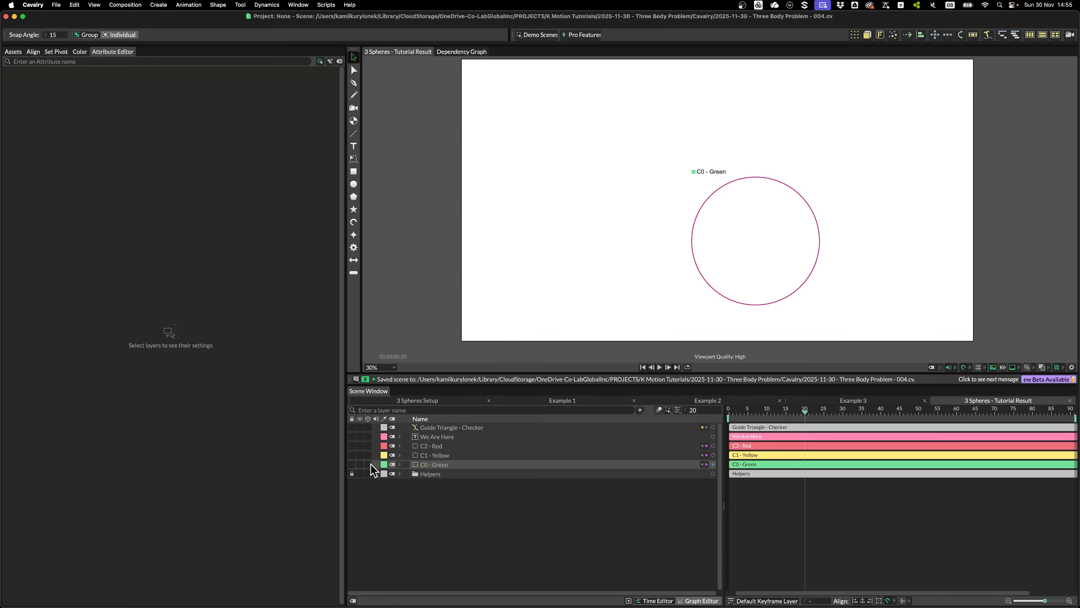
Show the C0 - Green, C1 - Yellow and C2 - Red circles and move them freely around the composition
left_click_drag(362, 464, 362, 446)
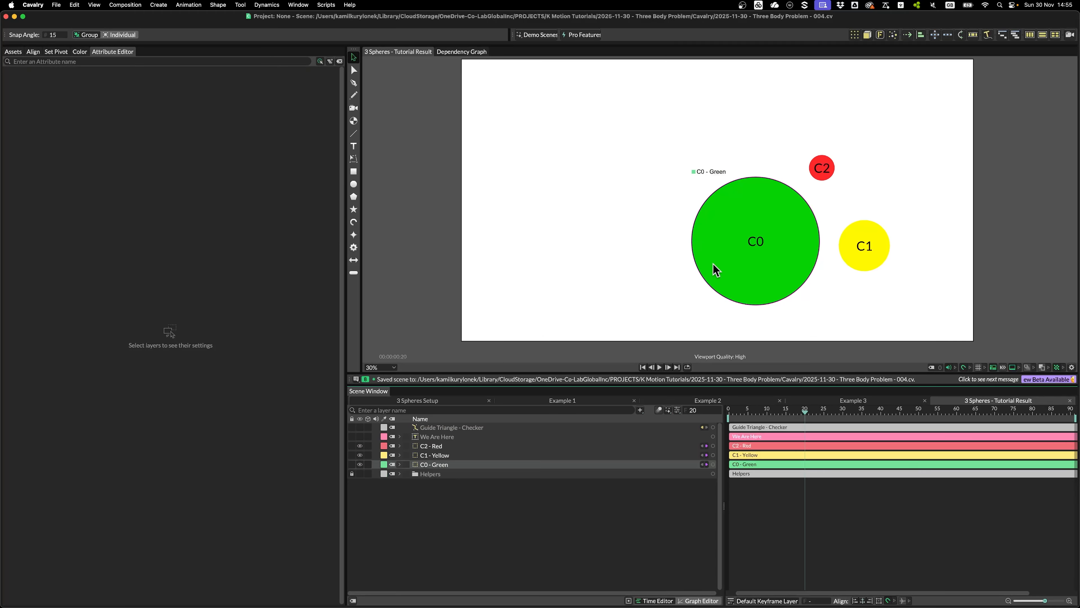
left_click_drag(714, 269, 627, 187)
left_click_drag(863, 246, 806, 207)
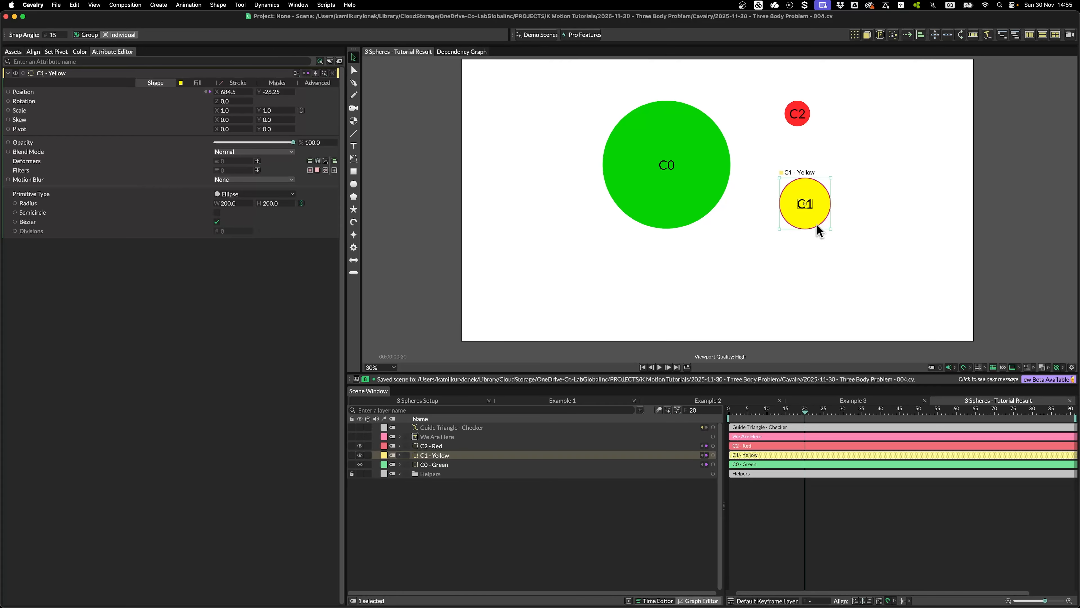
left_click_drag(800, 122, 793, 121)
left_click_drag(795, 208, 789, 185)
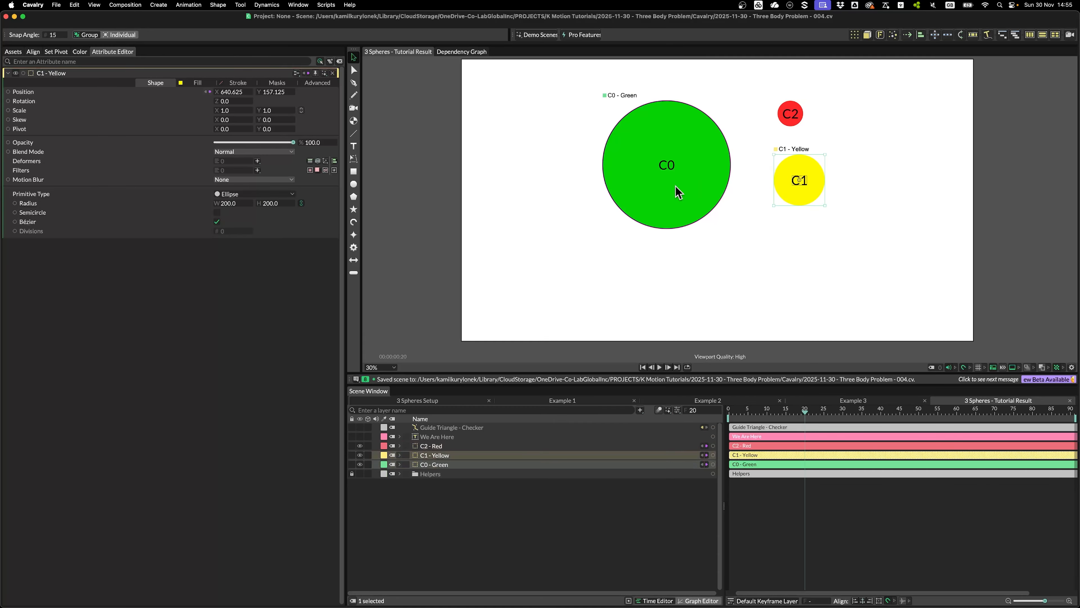
left_click_drag(675, 187, 693, 220)
left_click_drag(787, 186, 796, 206)
left_click(400, 454)
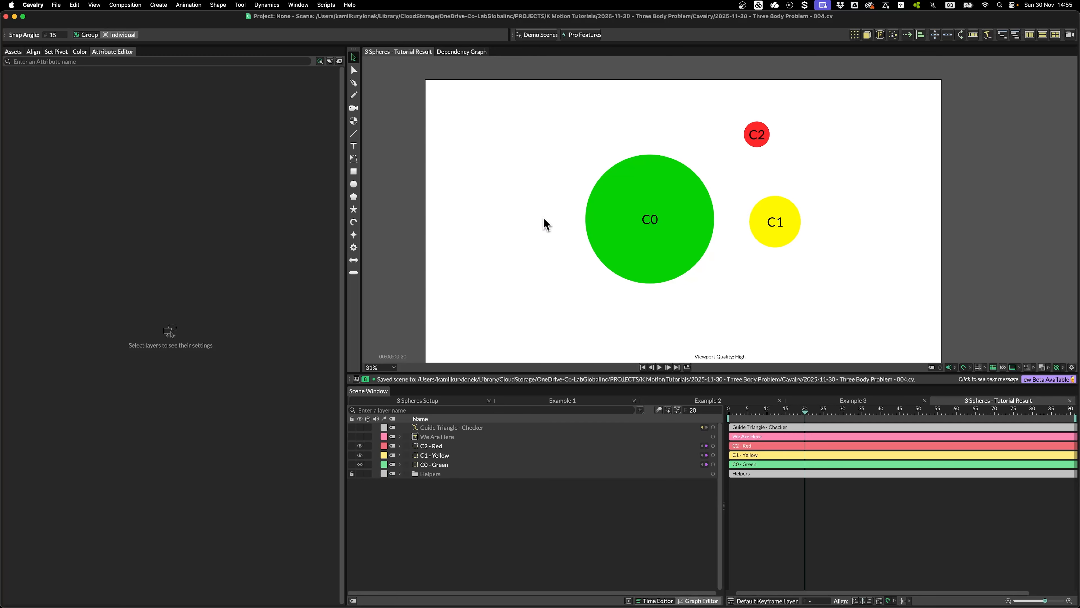
Try to place the C0, C1 and C2 circles by hand so that each one touches the other two
left_click_drag(657, 261, 693, 268)
left_click(767, 229)
left_click_drag(757, 135, 753, 189)
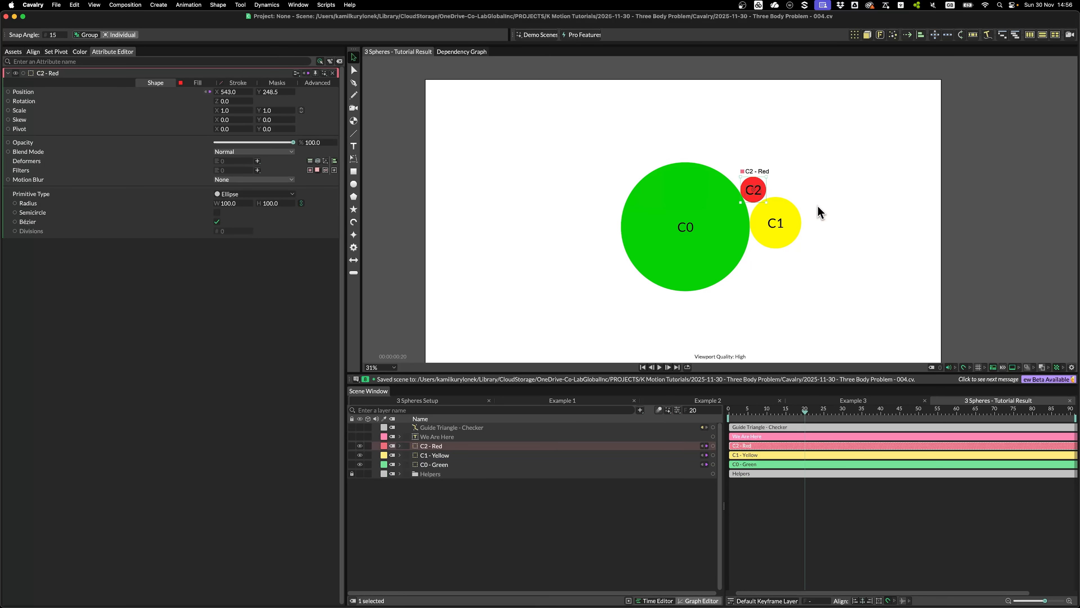
scroll(797, 207, "up", 5)
left_click_drag(712, 160, 713, 163)
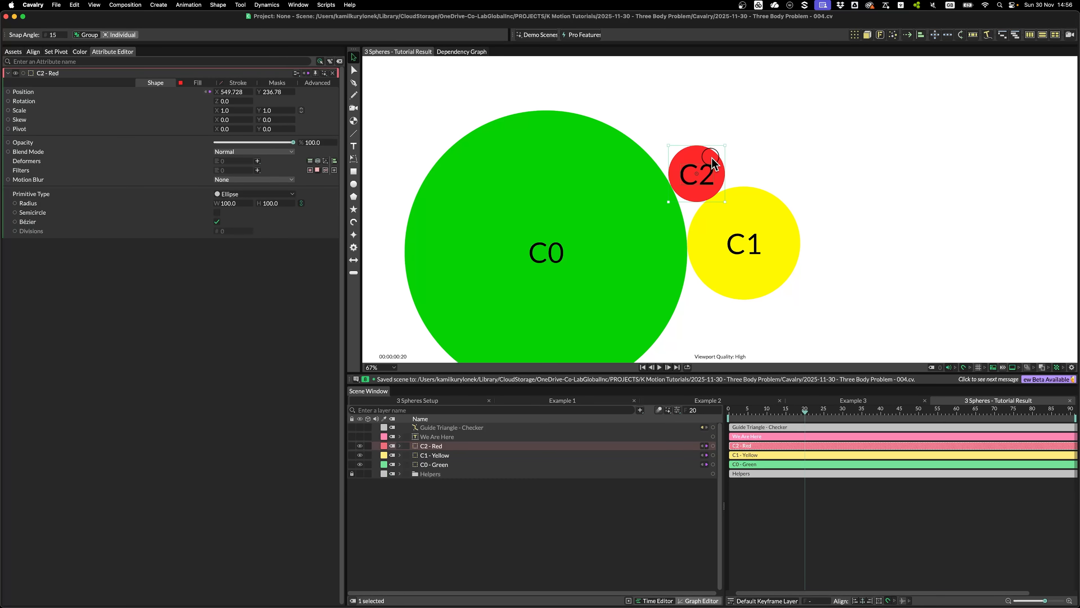
Enlarge the C0 circle to a radius of 735, reposition it against C1 and C2, and undo the latest changes
left_click(564, 314)
left_click_drag(229, 211, 334, 205)
left_click_drag(608, 206, 537, 218)
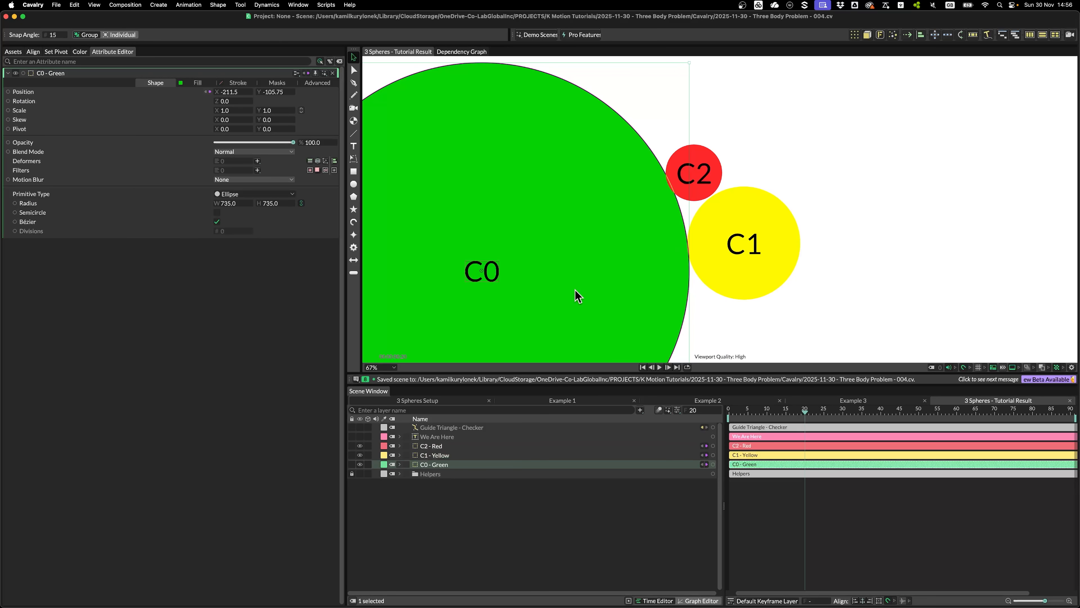
left_click_drag(716, 241, 682, 255)
key("super+z")
key("super+z")
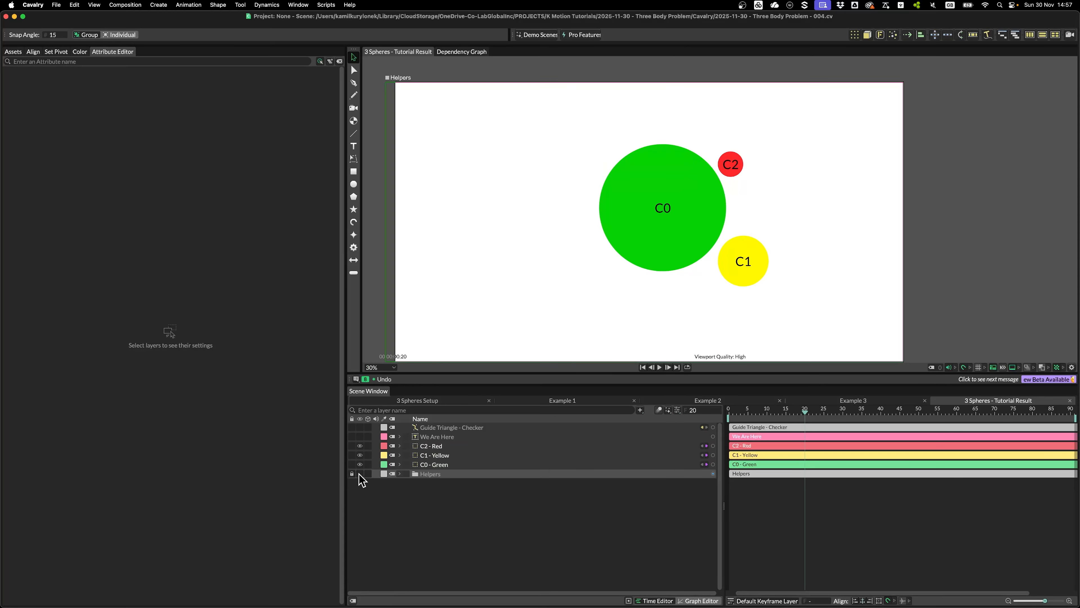
Show the Helpers layer with the formulas and spread the C0, C1 and C2 circles apart beside them
left_click(360, 474)
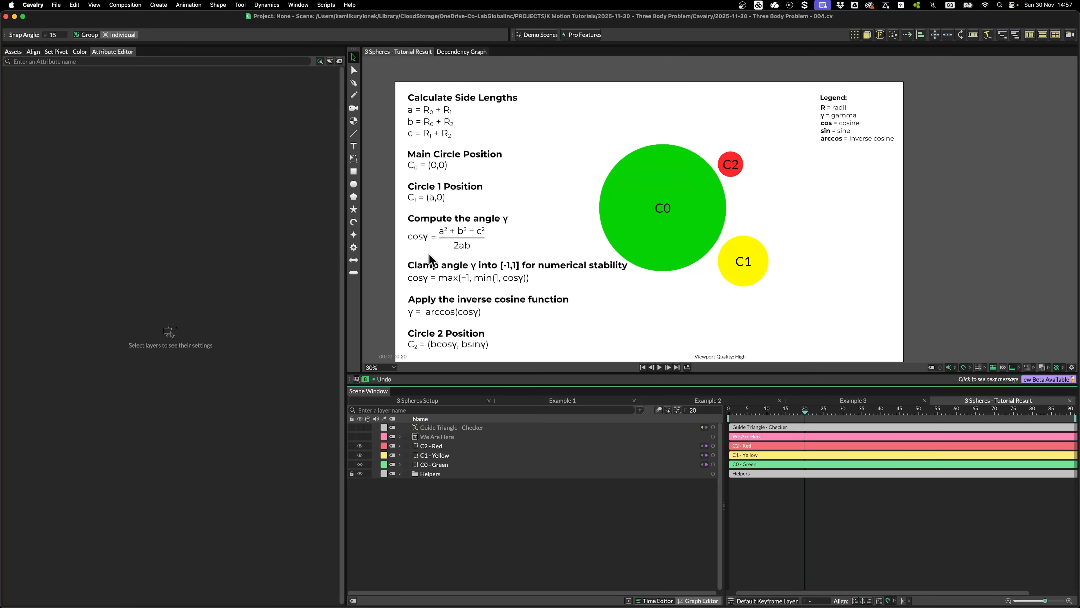
left_click_drag(479, 320, 484, 313)
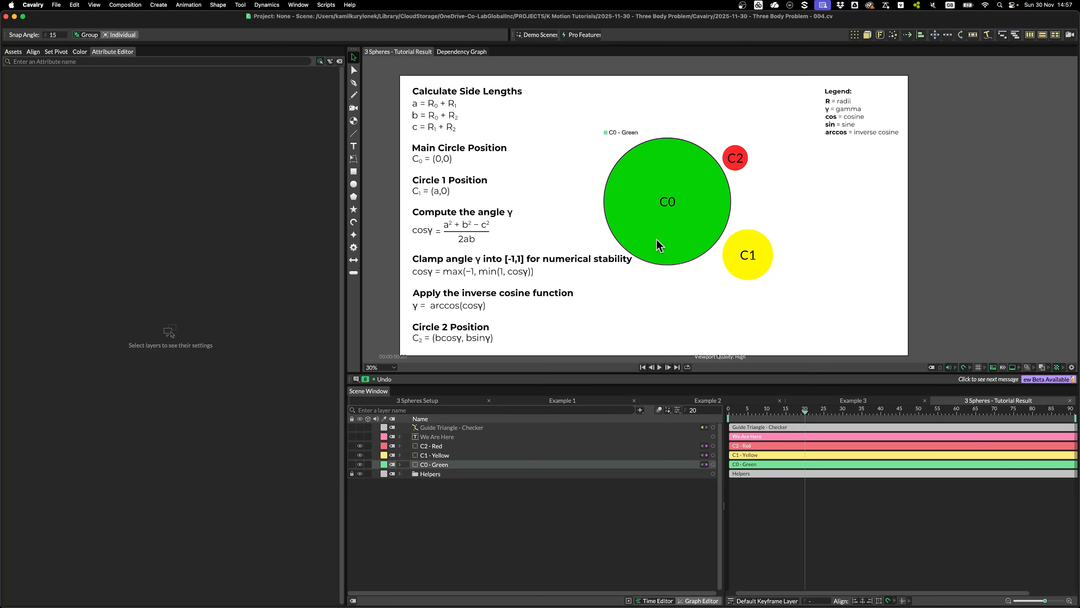
left_click_drag(759, 239, 768, 232)
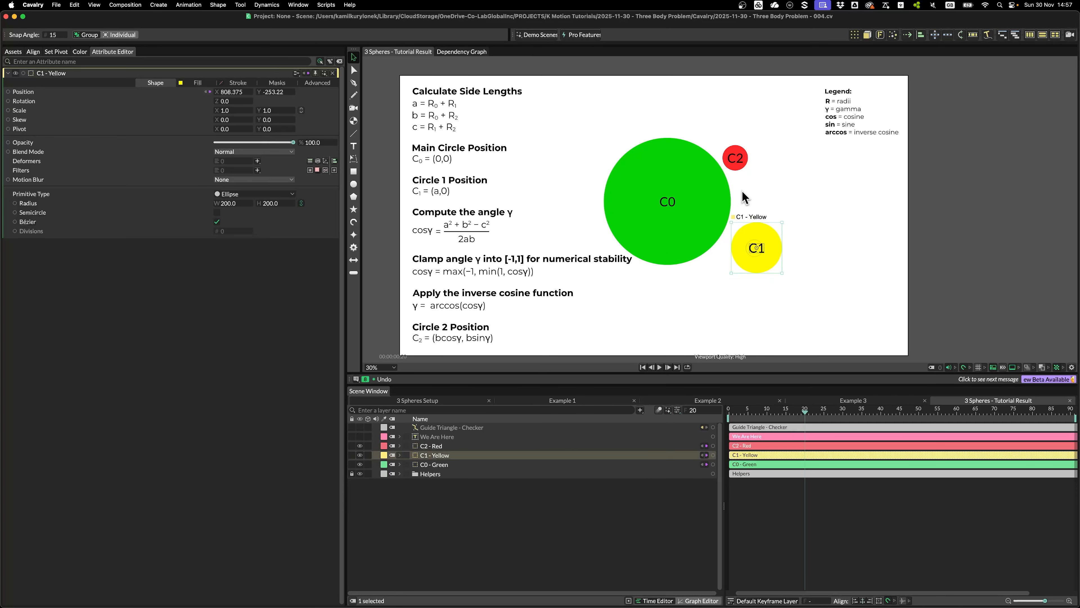
left_click_drag(734, 165, 752, 147)
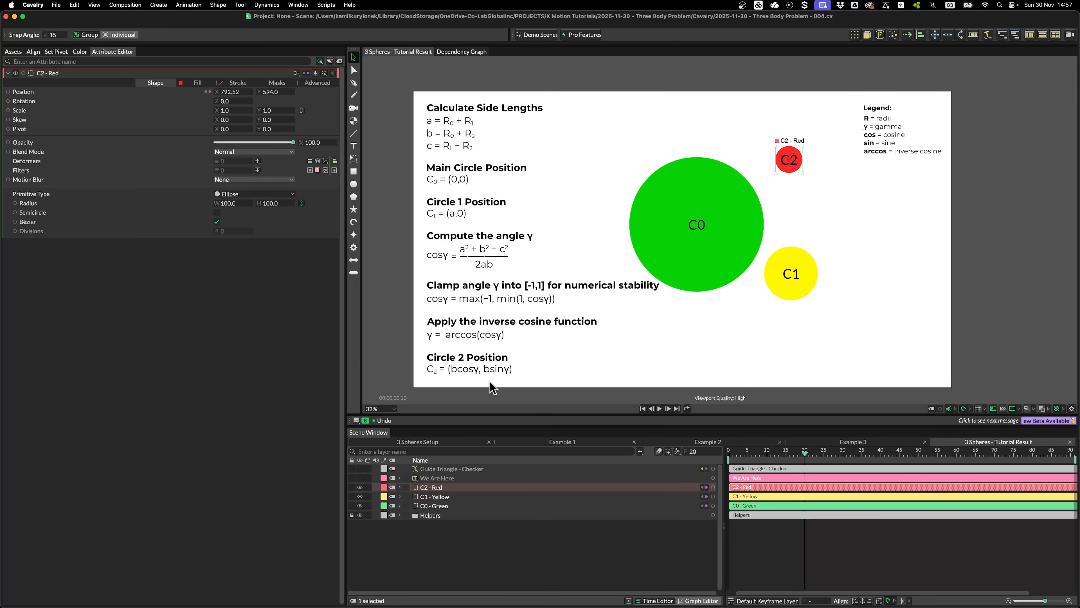
left_click_drag(713, 245, 714, 227)
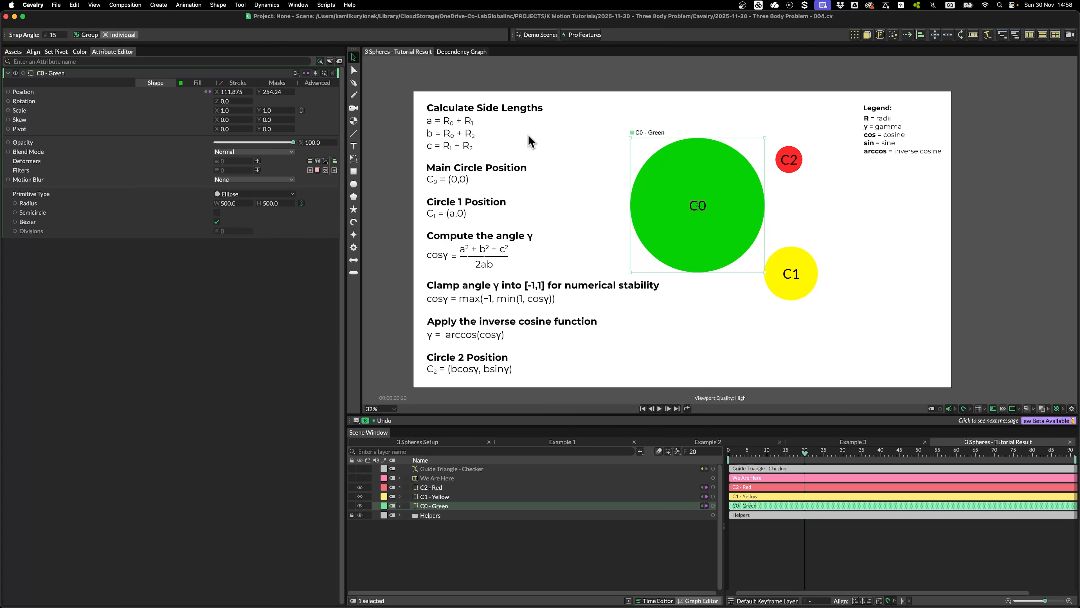
Show the We Are Here marker and place it beside the a = R0 + R1 formula
scroll(489, 136, "up", 2)
left_click_drag(489, 137, 522, 183)
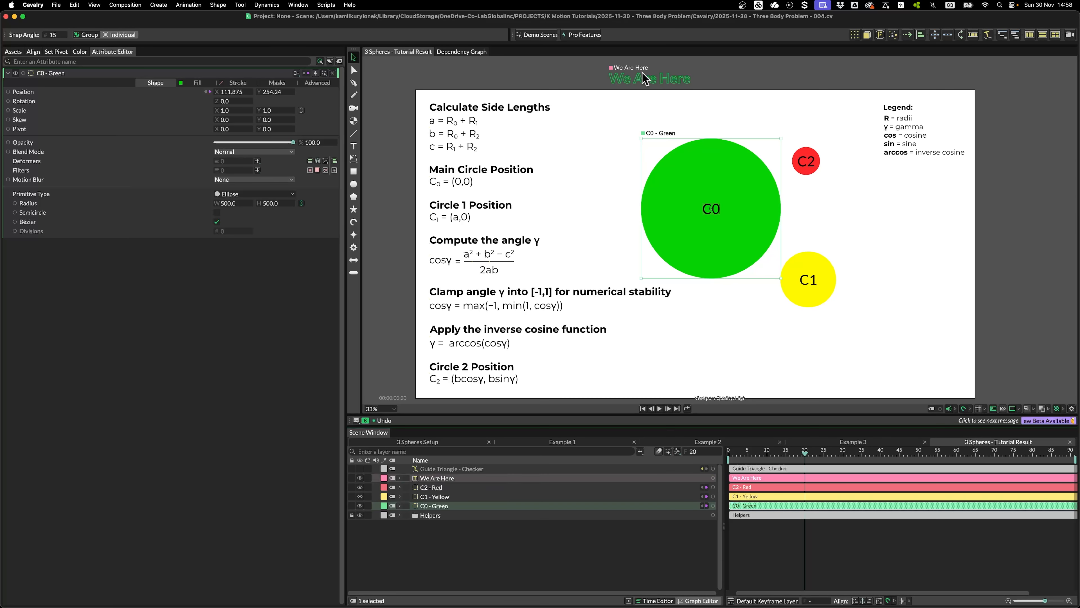
left_click_drag(646, 78, 612, 121)
left_click_drag(612, 121, 612, 120)
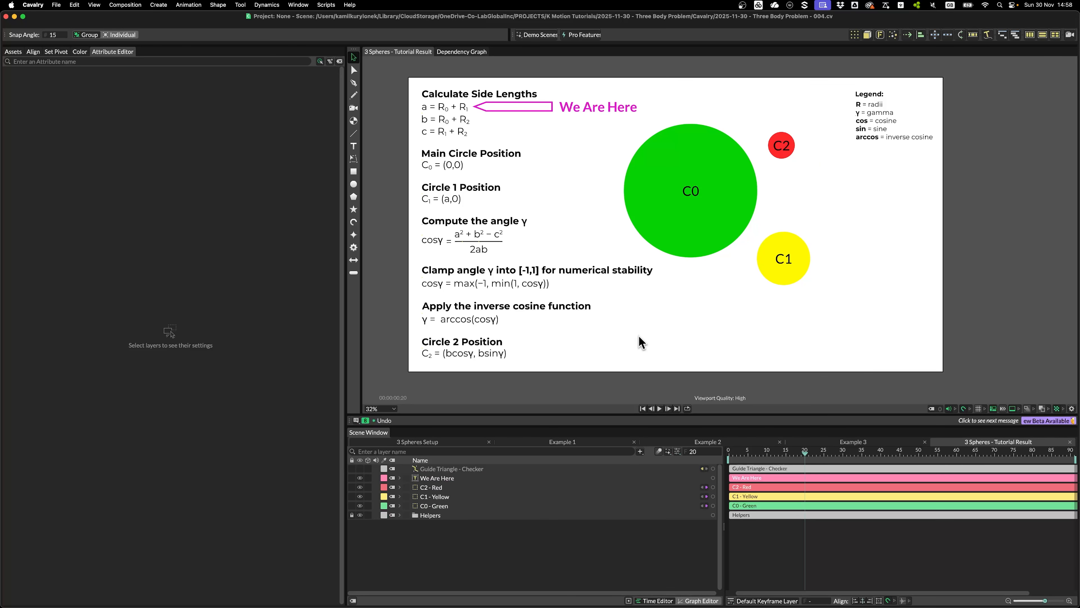
Add a Math utility, set its operation to Add and rename it Side A
key("super+period")
type("mat")
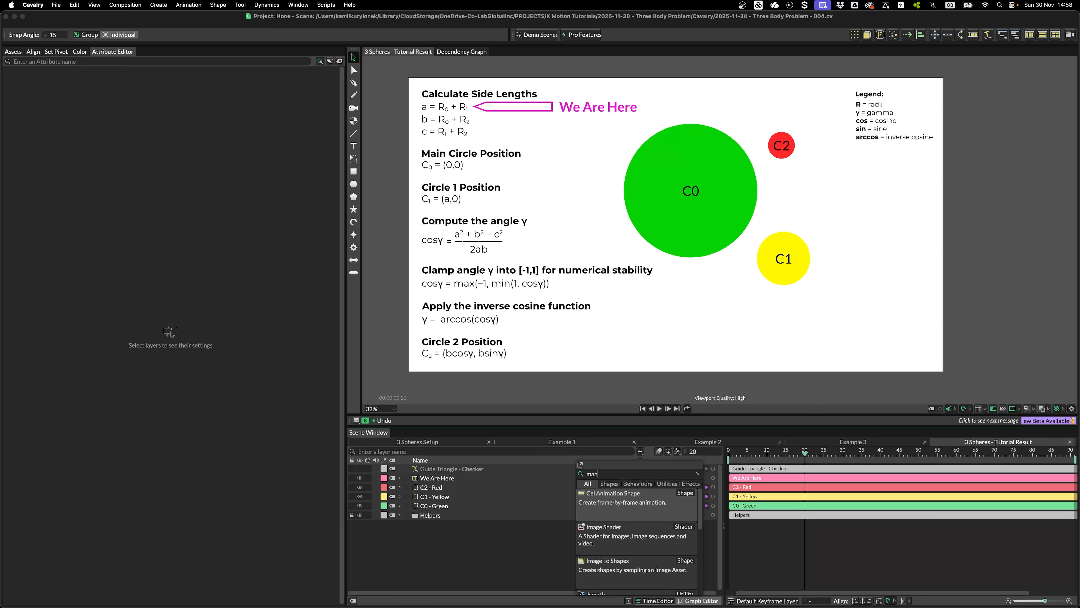
type("h")
key("Return")
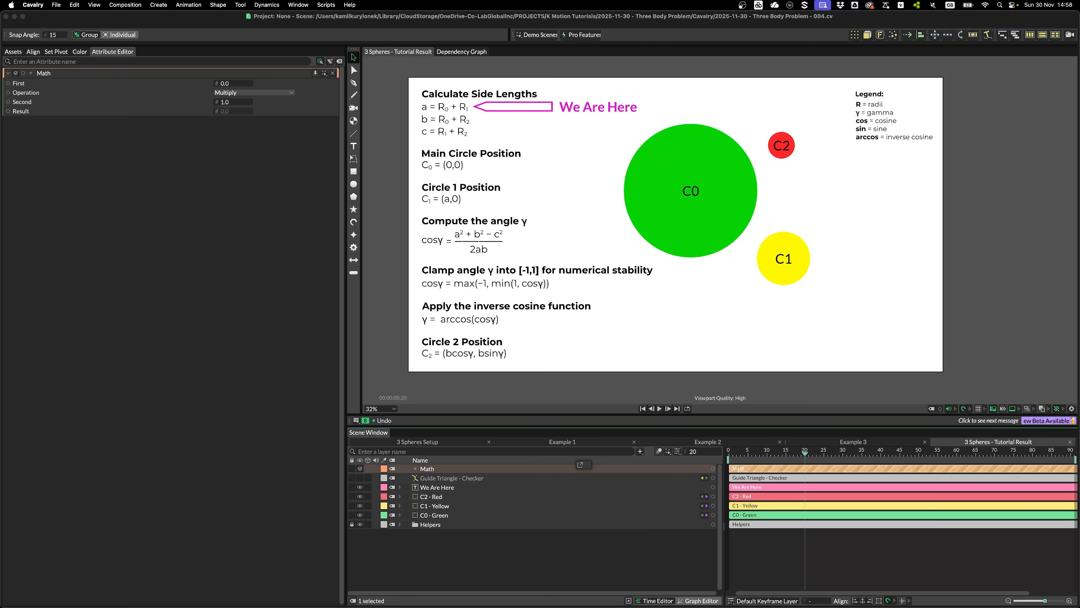
left_click(254, 92)
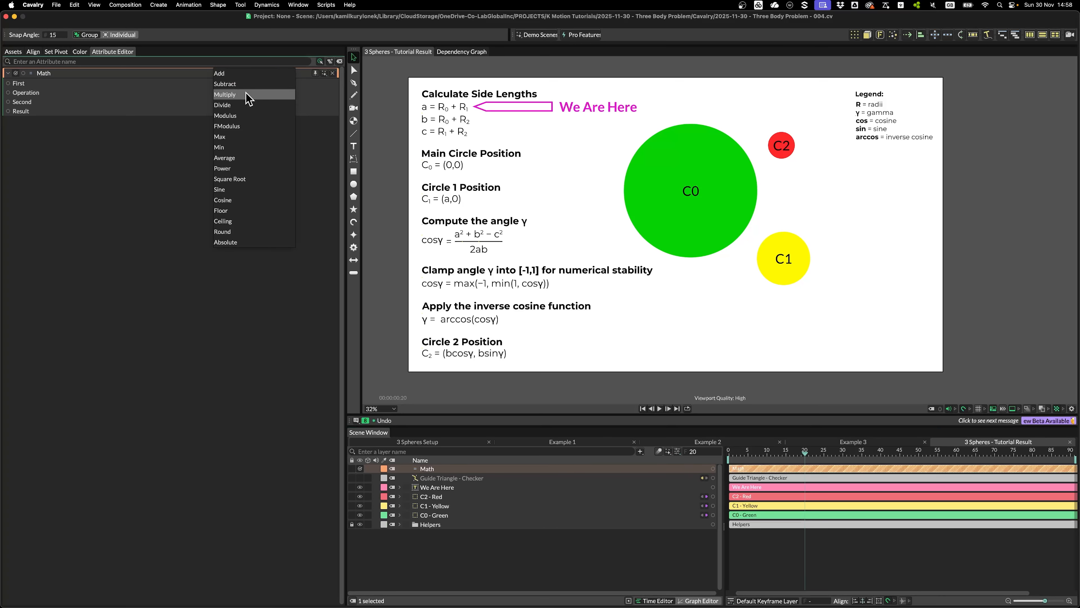
left_click(230, 73)
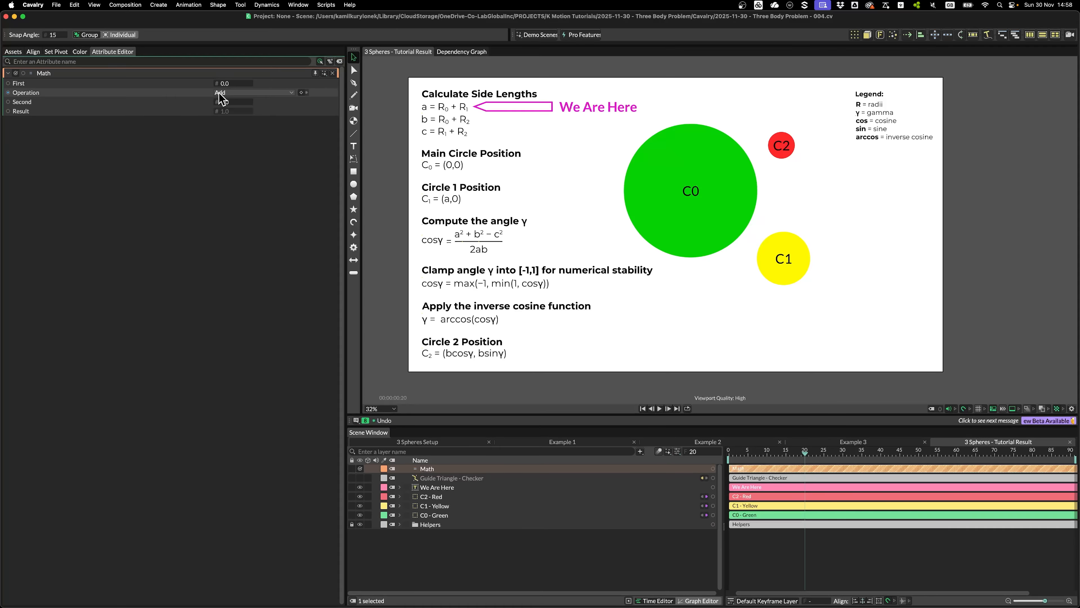
left_click(443, 469)
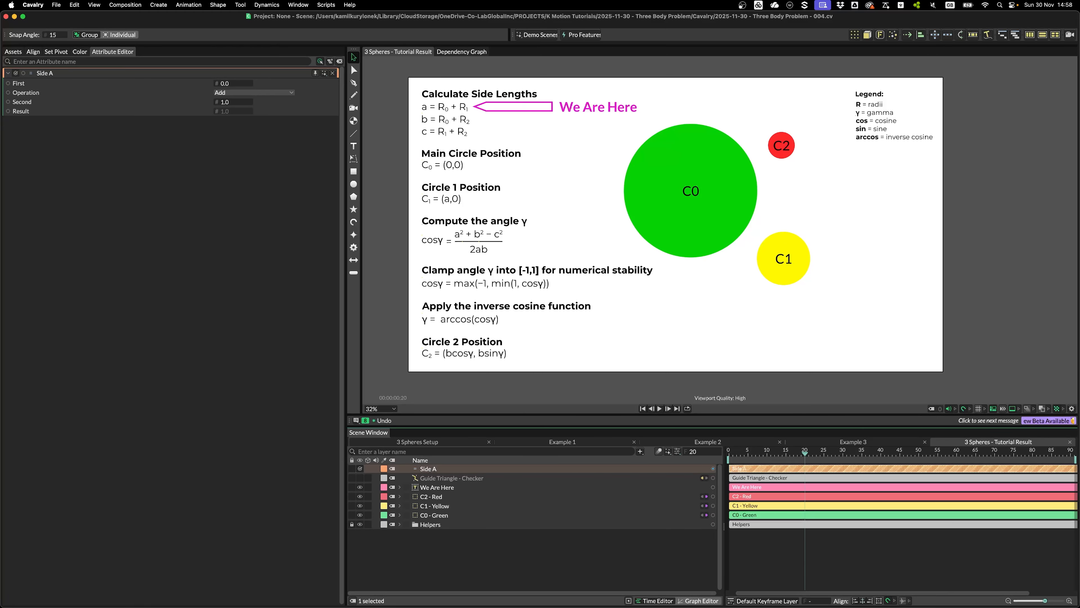
Duplicate the Side A utility twice and rename the copies Side B and Side C
key("super+d")
key("super+d")
left_click(452, 477)
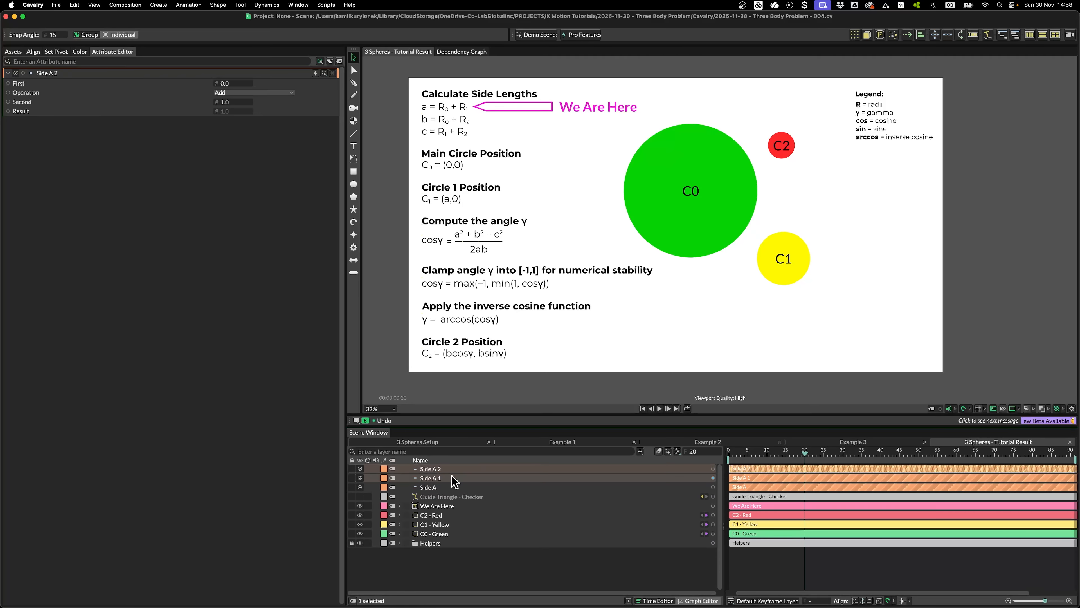
double_click(451, 477)
key("Right")
key("BackSpace")
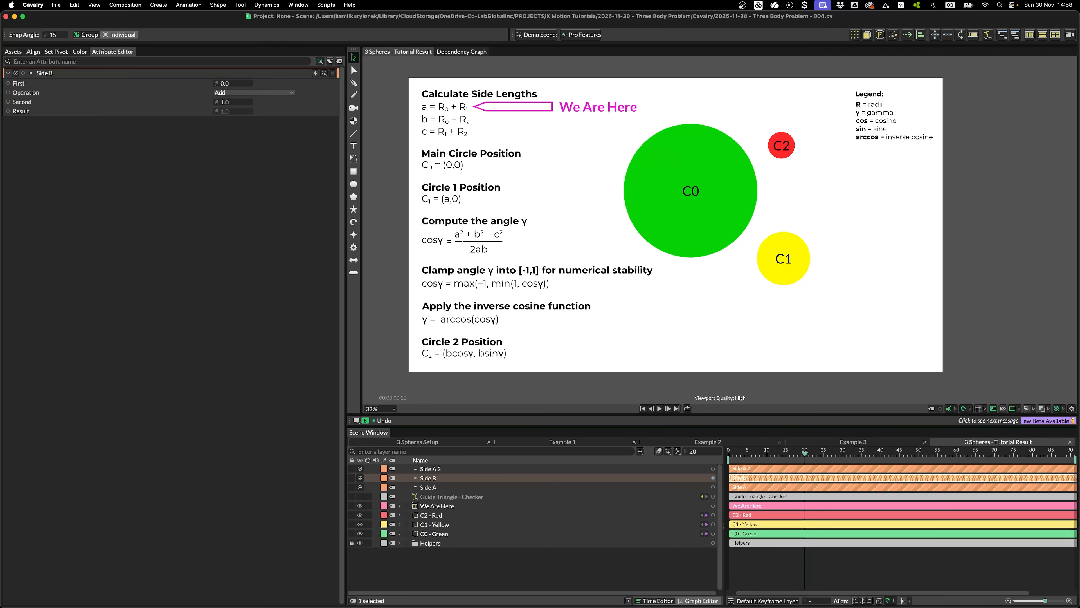
left_click(465, 470)
double_click(467, 469)
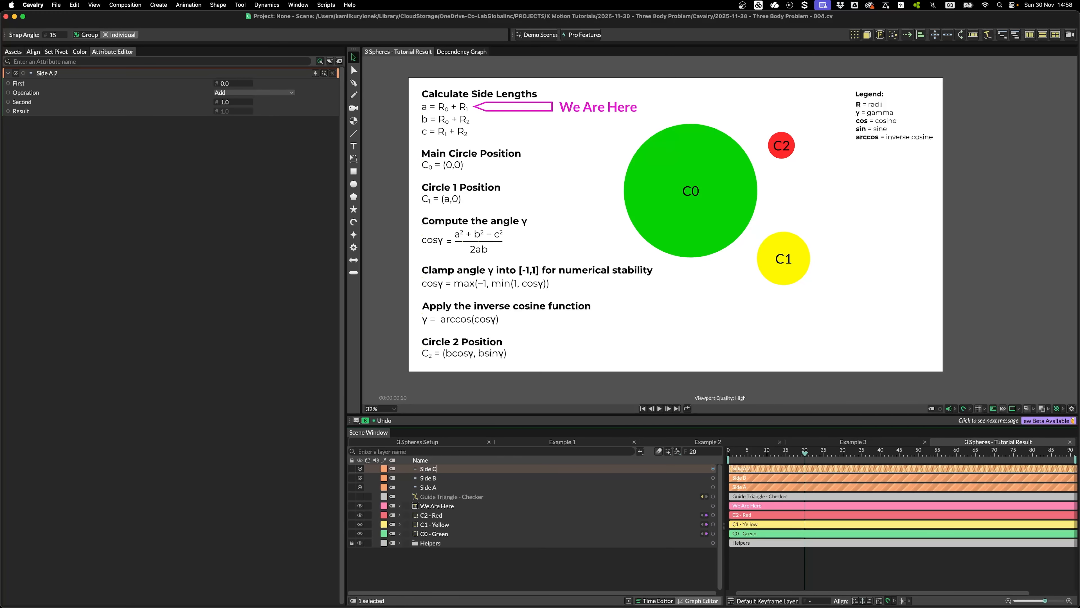
key("Return")
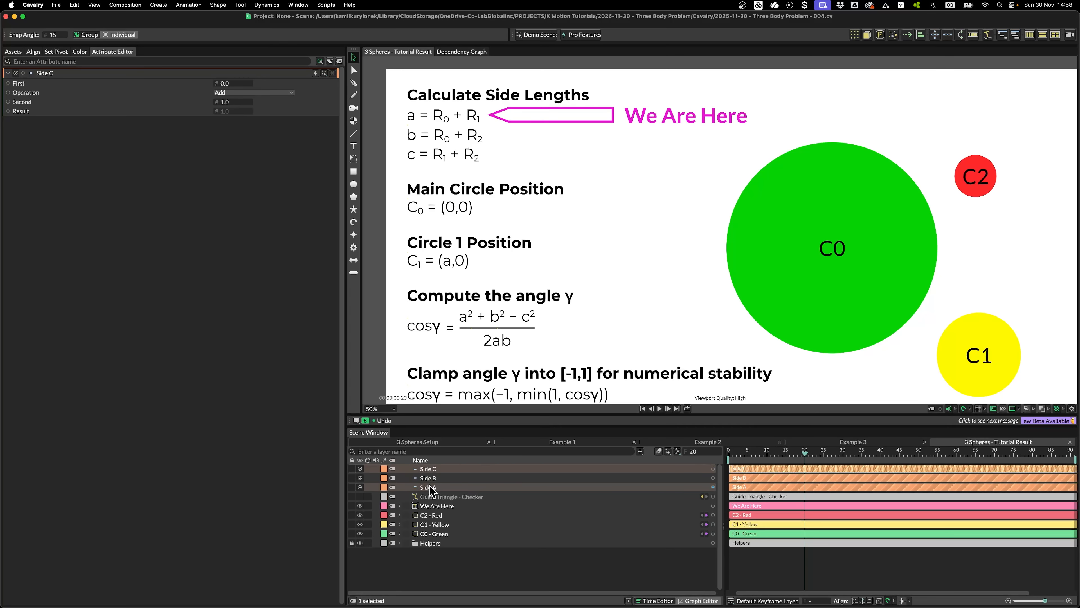
Pin Side A's attributes, then connect C0's radius width to its First input and C1's radius width to its Second input
left_click(442, 488)
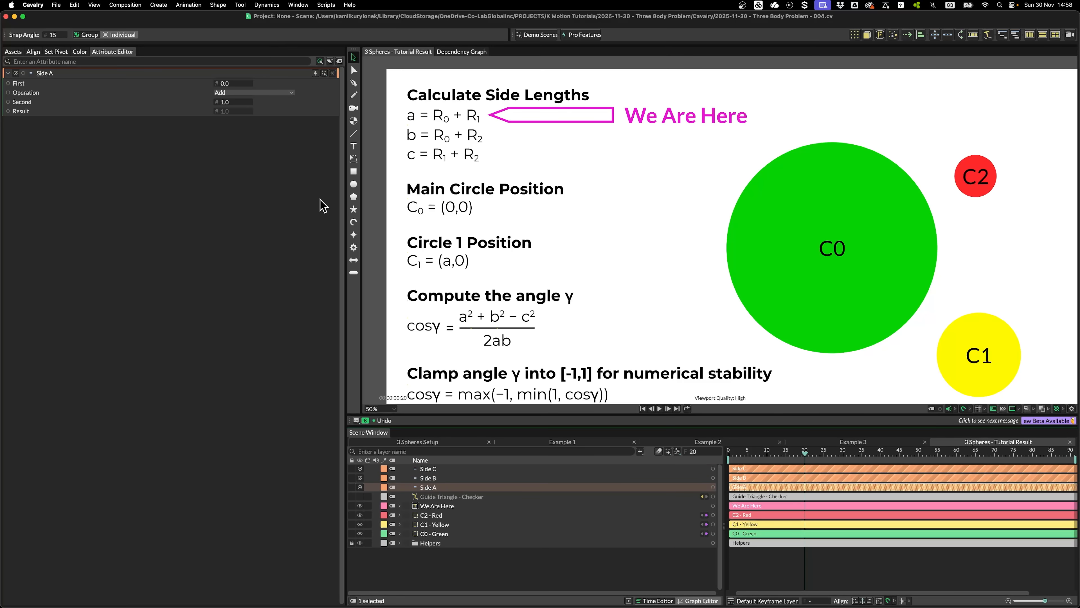
left_click(315, 75)
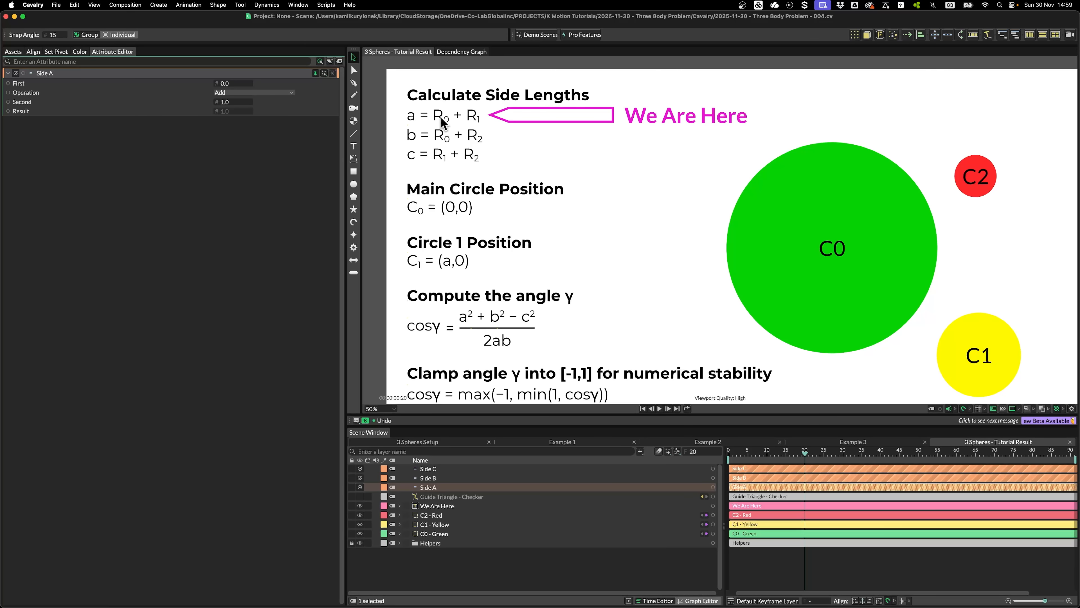
left_click(798, 281)
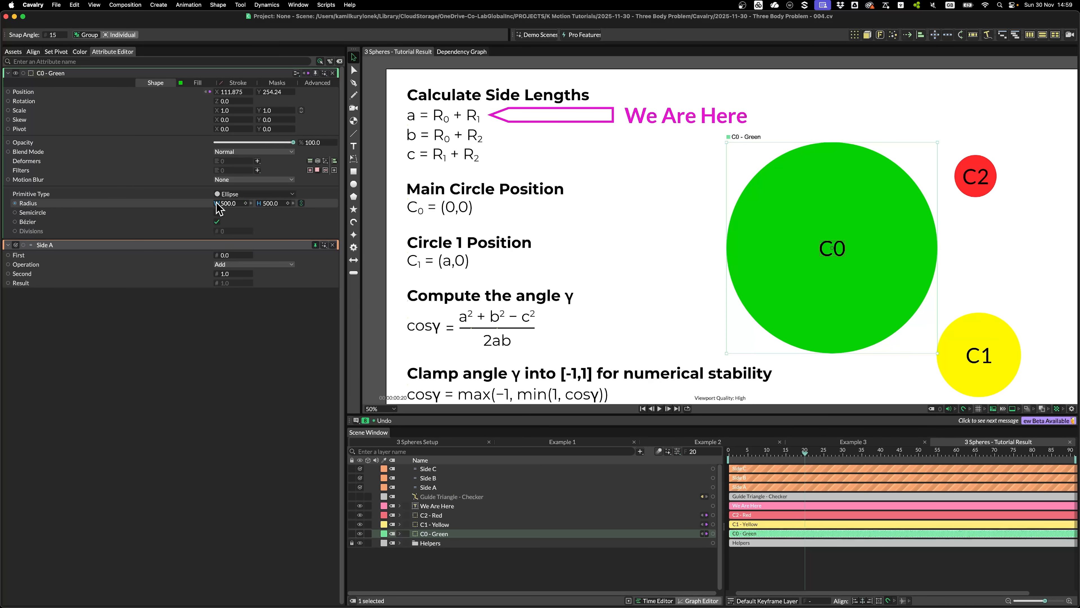
left_click_drag(219, 208, 231, 256)
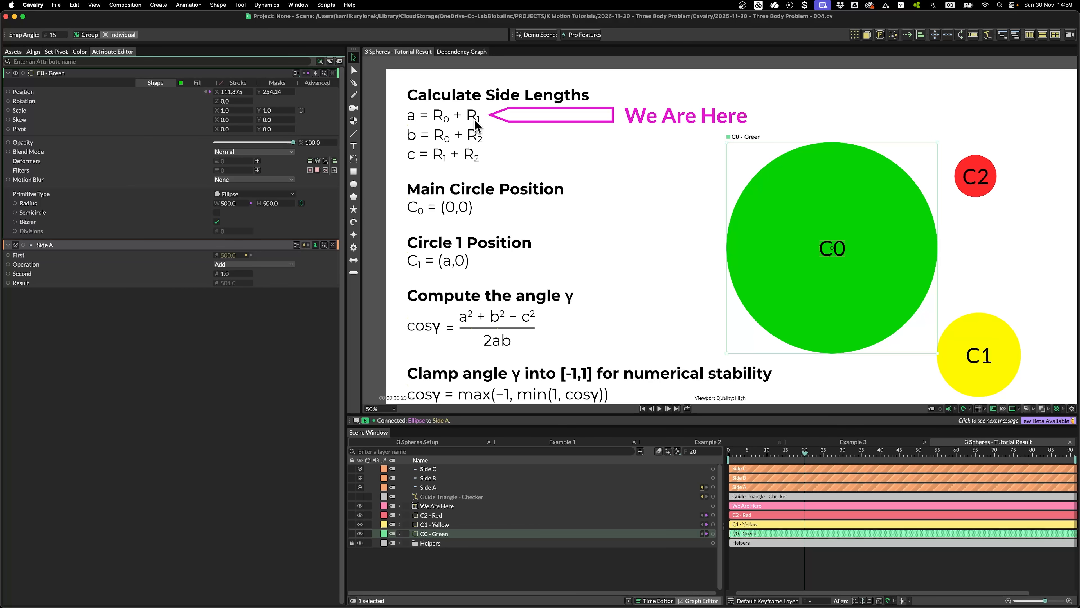
left_click(433, 524)
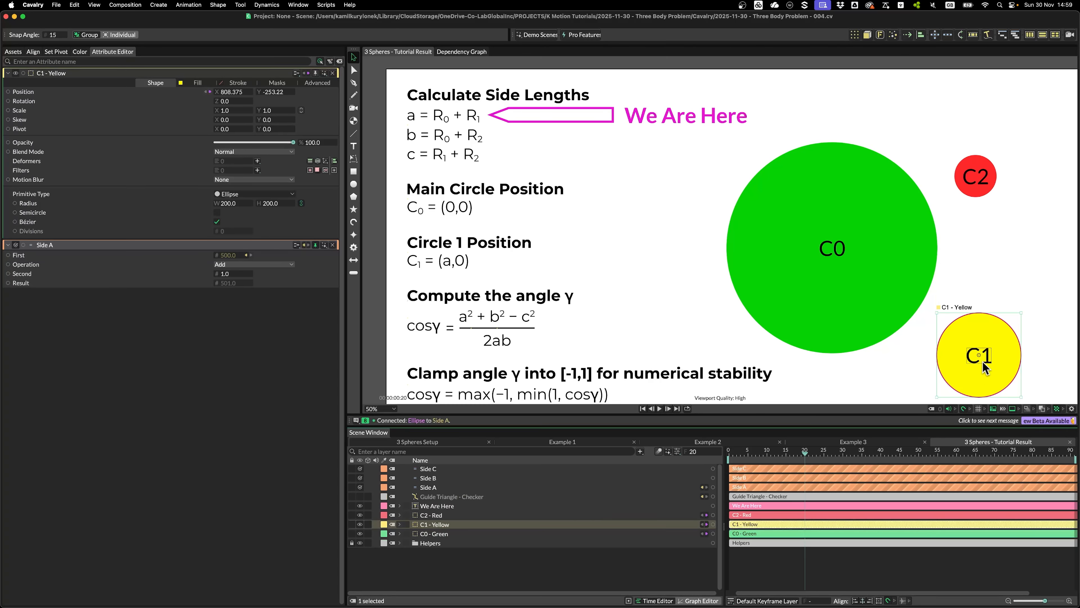
left_click_drag(217, 203, 229, 277)
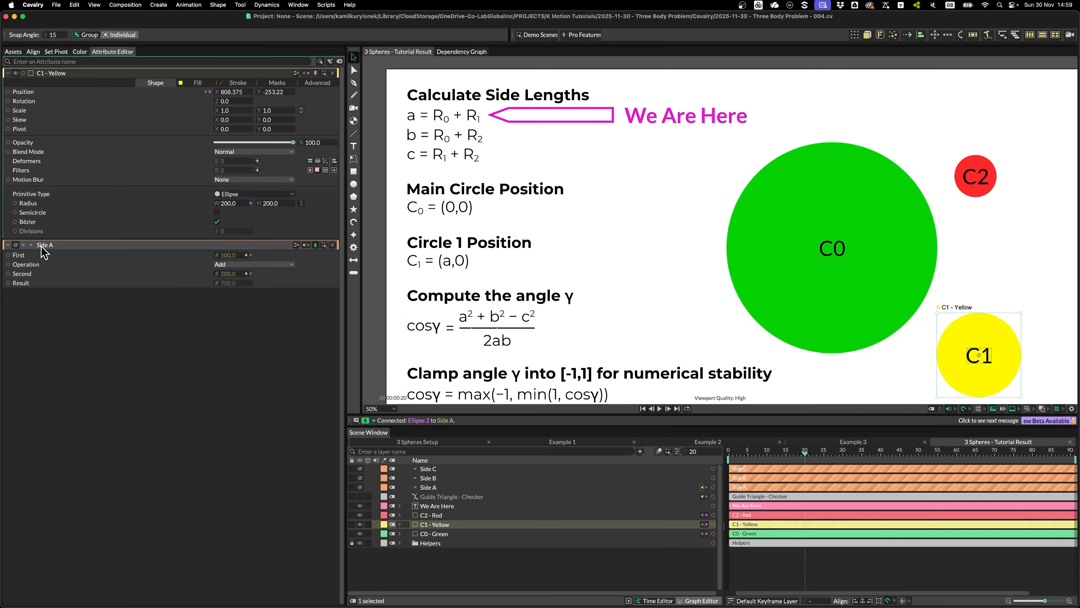
Move the We Are Here marker beside the b formula and connect C0's and C2's radius widths to Side B's First and Second inputs
left_click(449, 478)
left_click(316, 72)
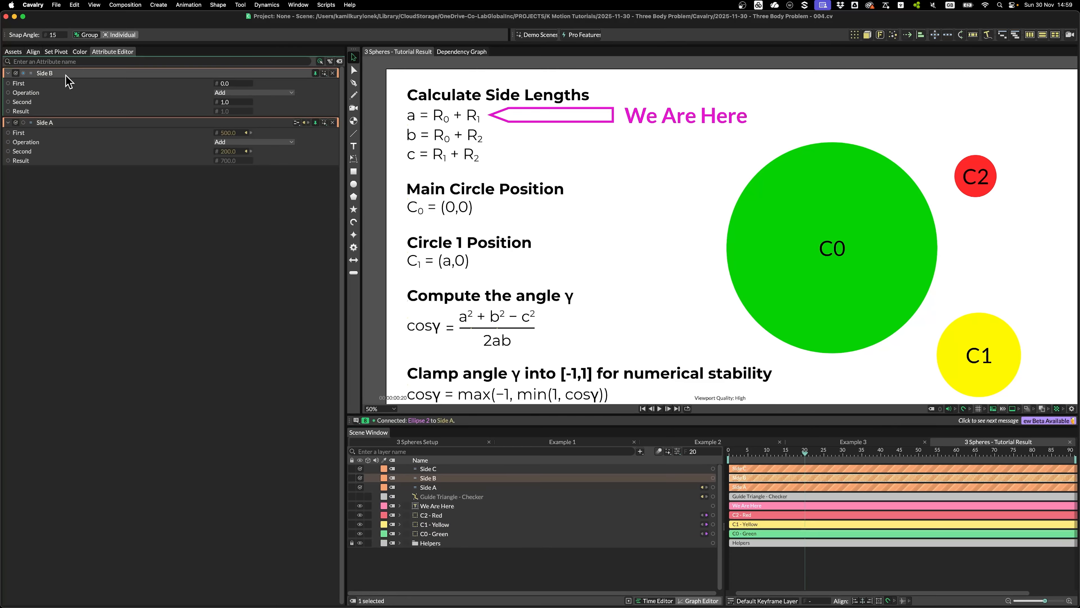
left_click(315, 123)
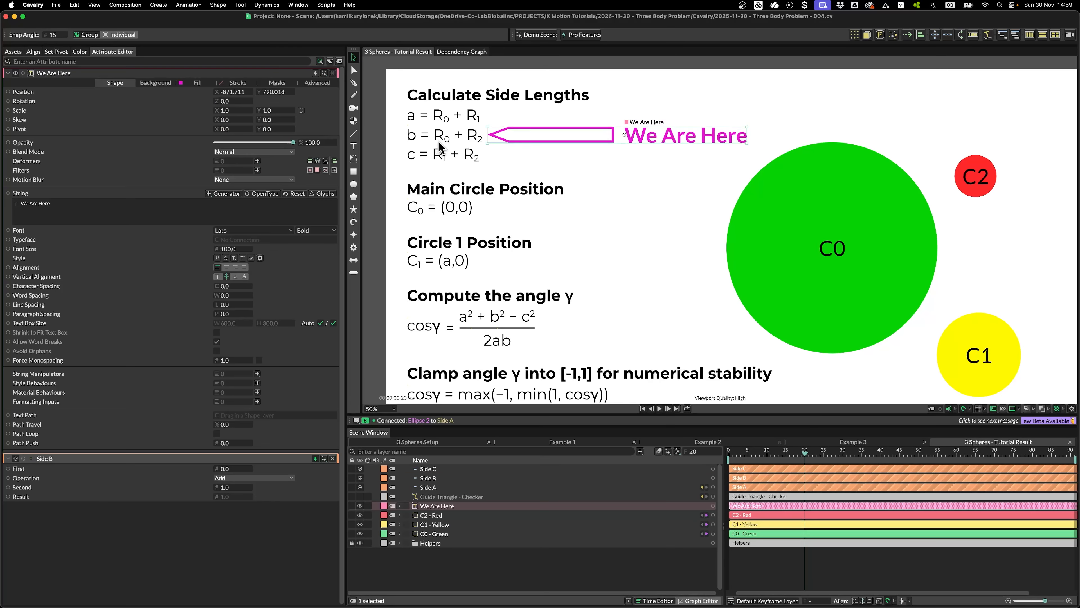
left_click(434, 533)
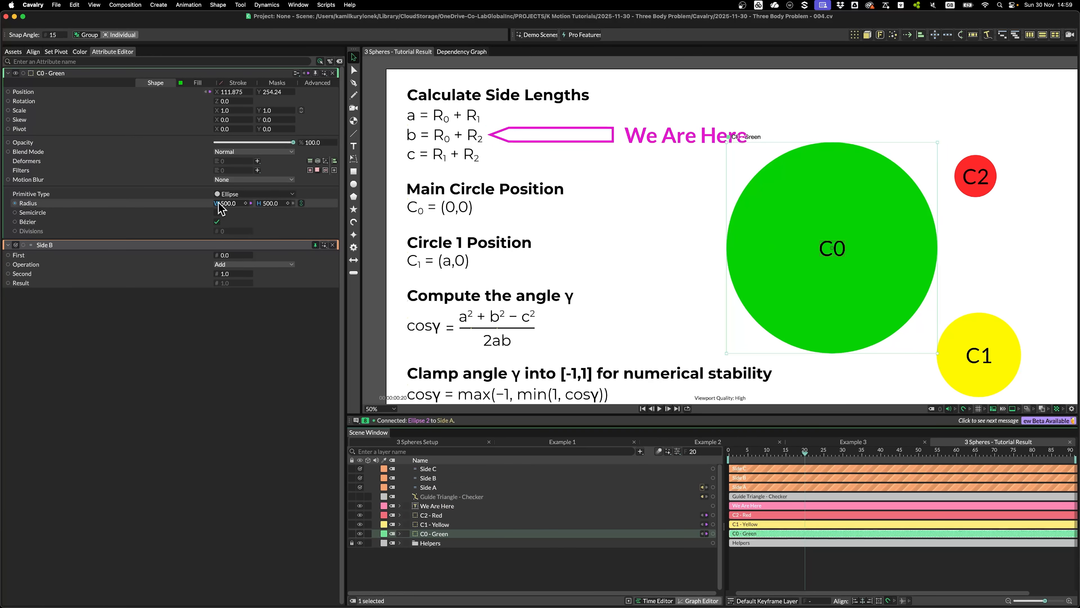
left_click_drag(218, 208, 232, 256)
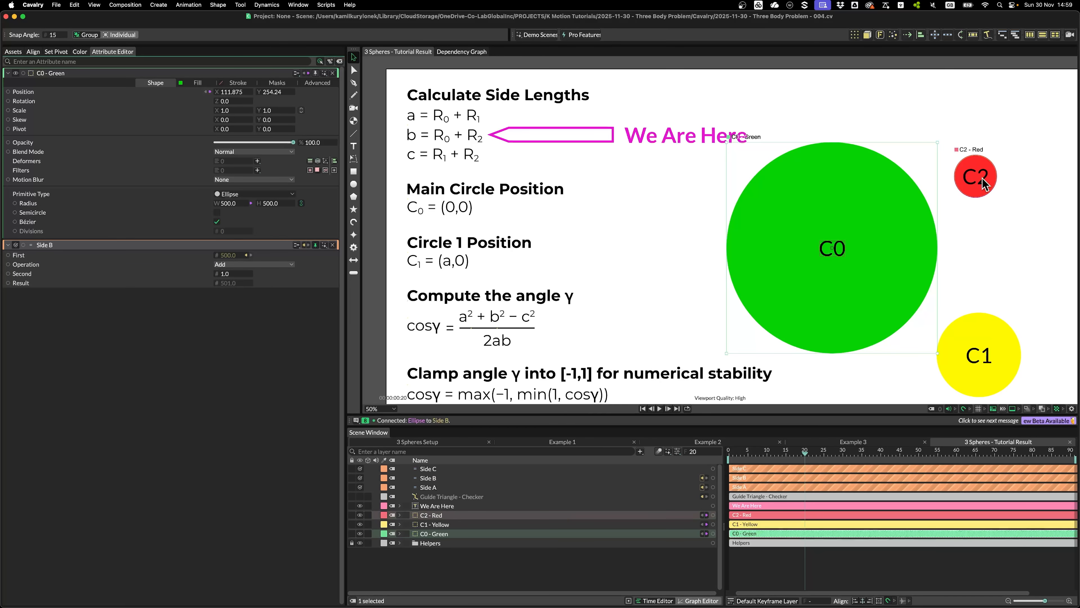
left_click(974, 187)
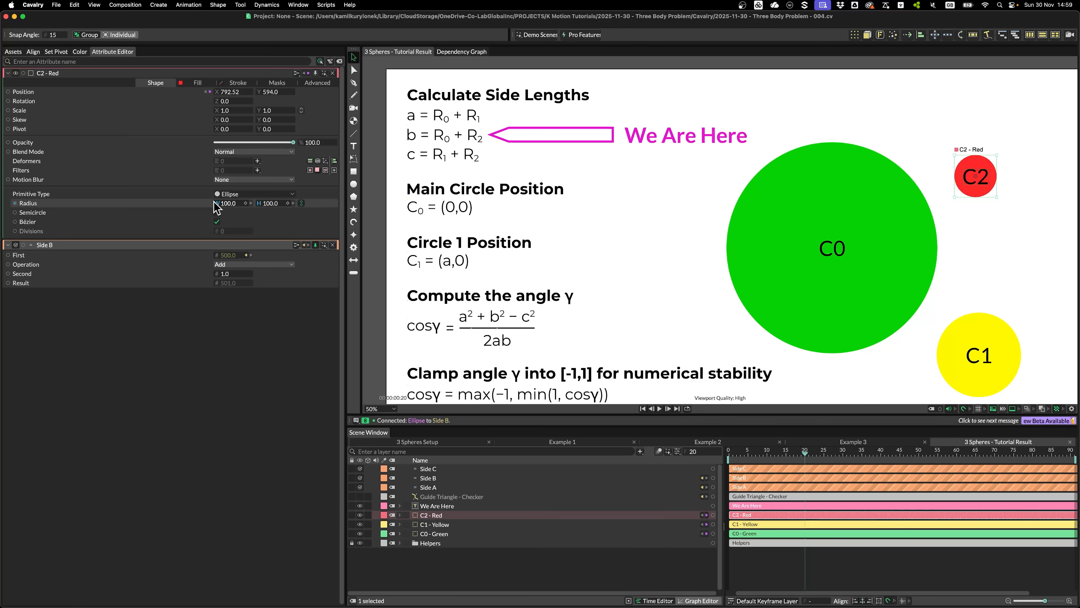
left_click_drag(216, 203, 233, 273)
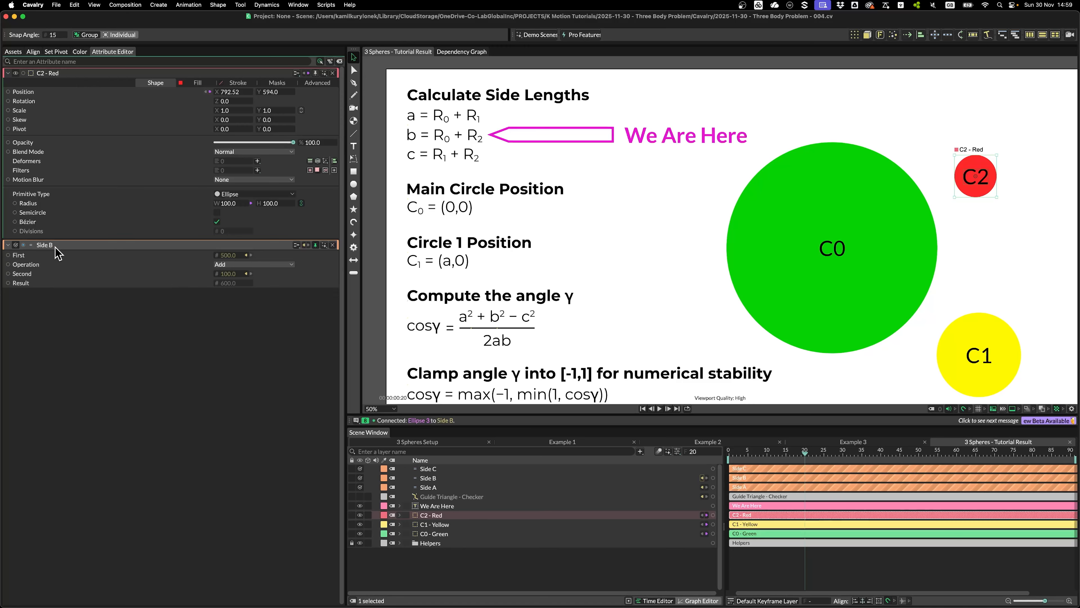
Move the marker beside the c formula and connect C1's and C2's radius widths to Side C's First and Second inputs
left_click(468, 478)
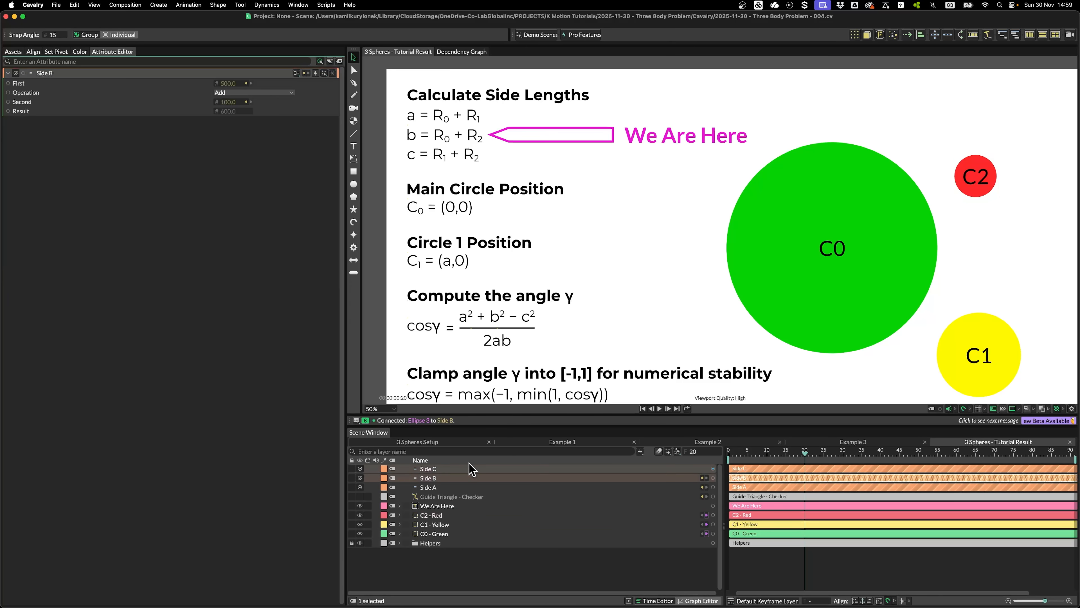
left_click(442, 469)
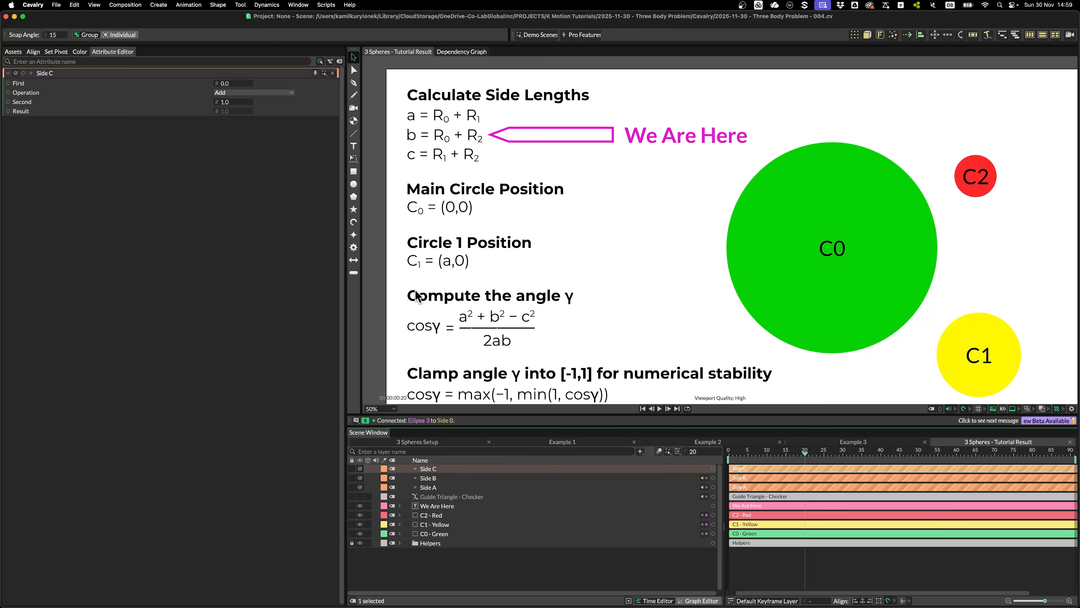
left_click_drag(687, 126, 686, 146)
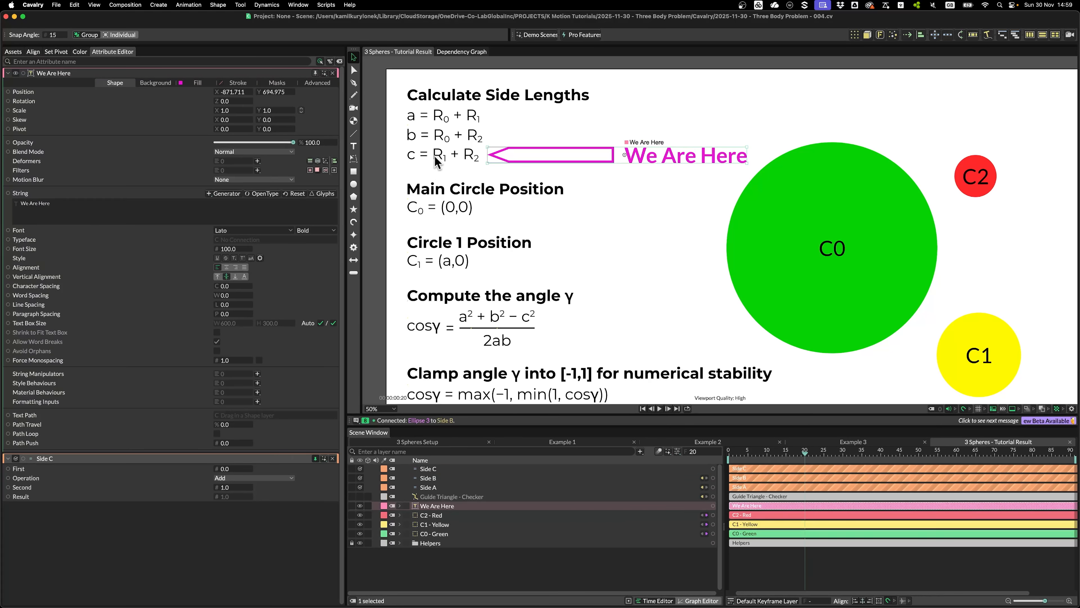
left_click(987, 365)
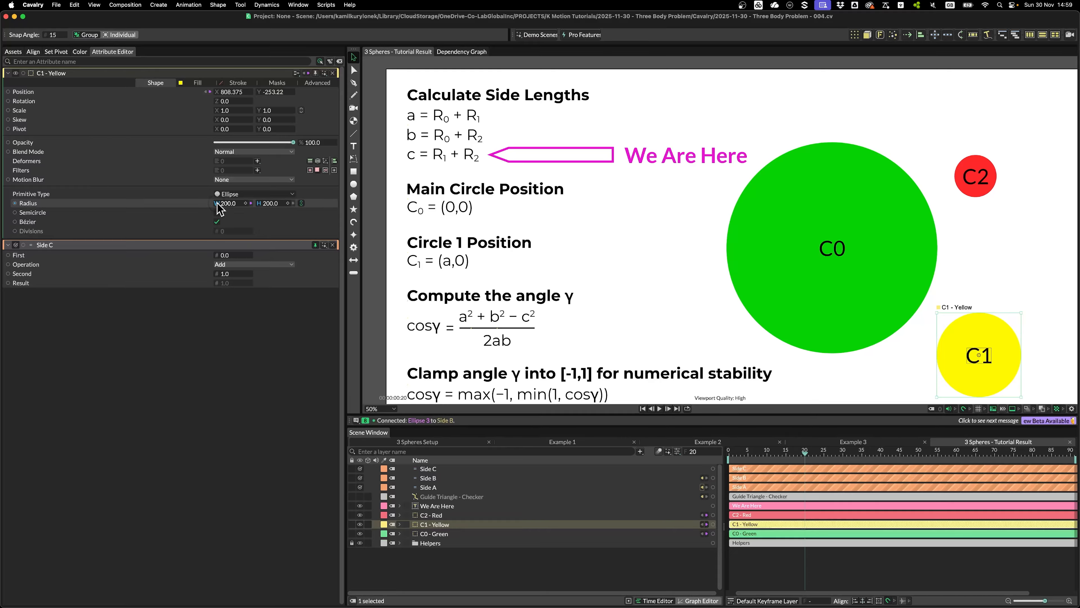
left_click_drag(218, 204, 223, 257)
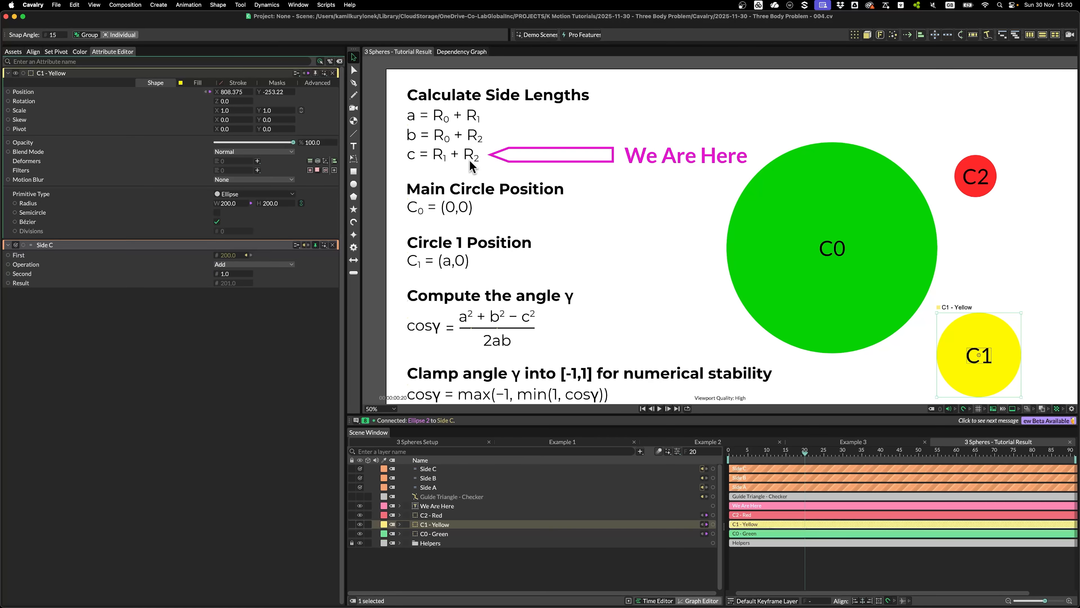
left_click(978, 189)
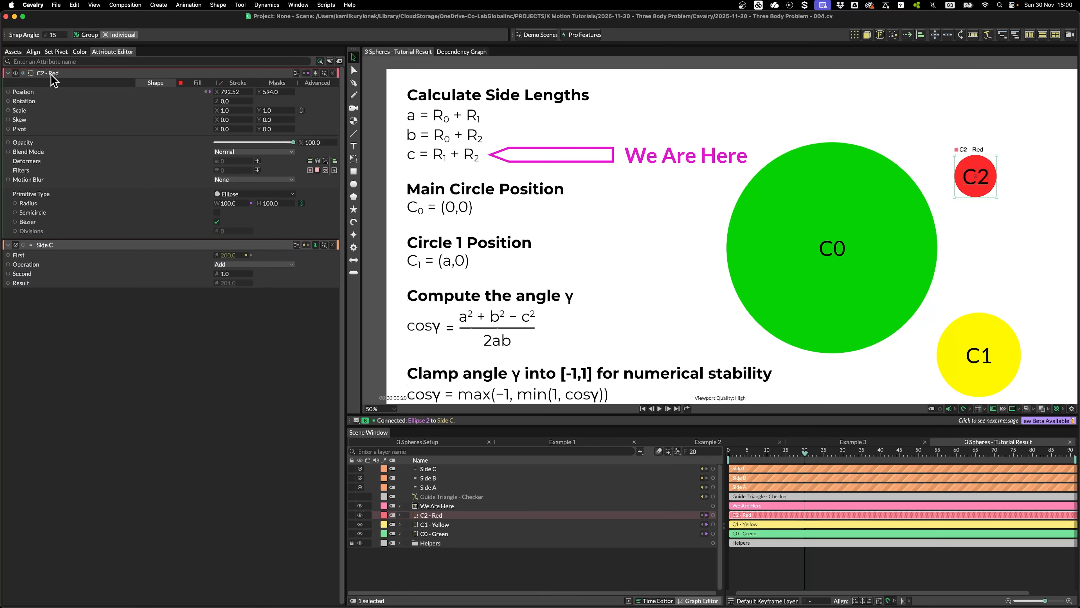
left_click_drag(217, 204, 232, 276)
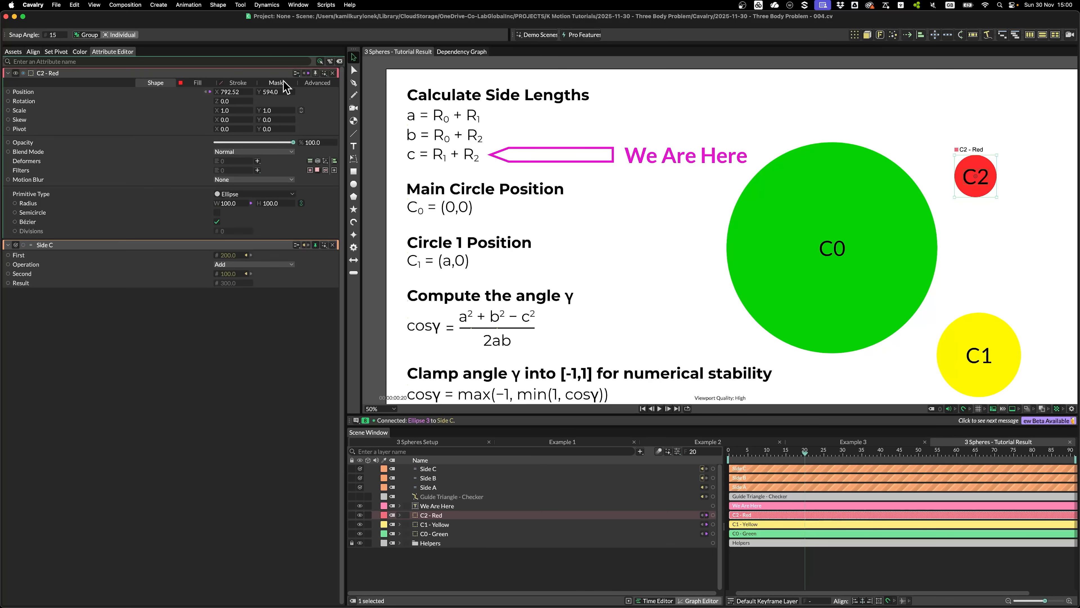
Show the Guide Triangle - Checker layer and move C1 and C2 in against C0 so the three circles touch
left_click(634, 470)
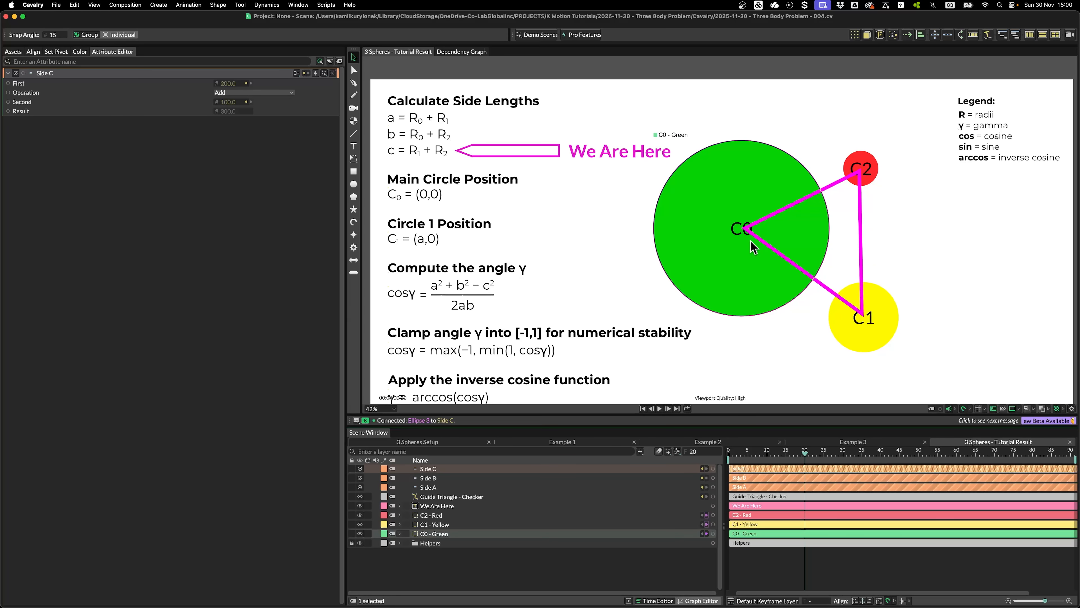
left_click_drag(865, 327, 845, 309)
left_click_drag(867, 167, 849, 245)
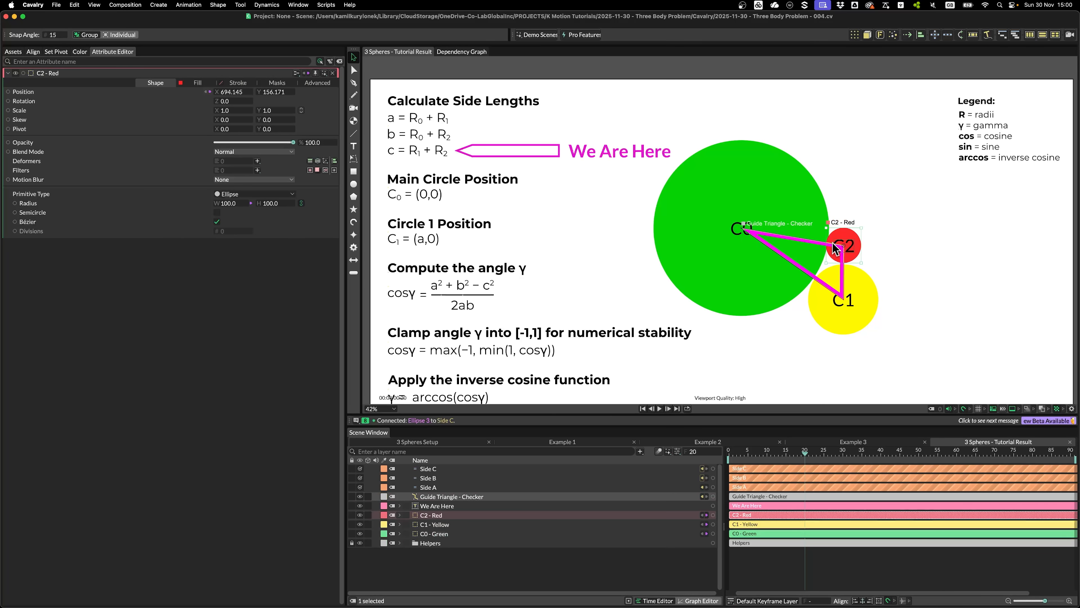
Test Side A's result by enlarging C0's radius to 680 with Side A pinned, and undo the change
left_click(429, 486)
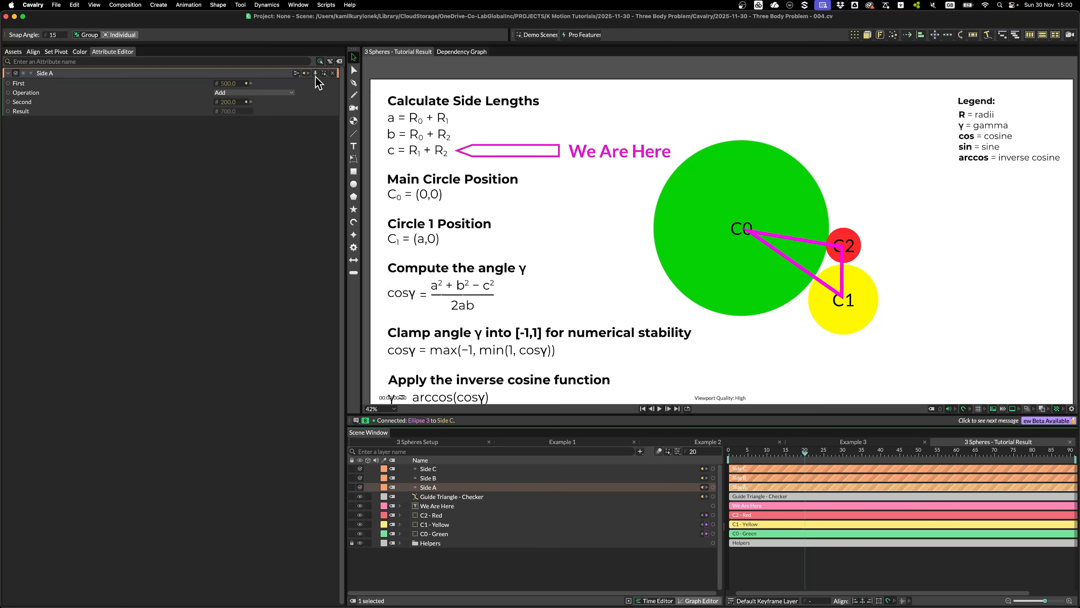
left_click(445, 534)
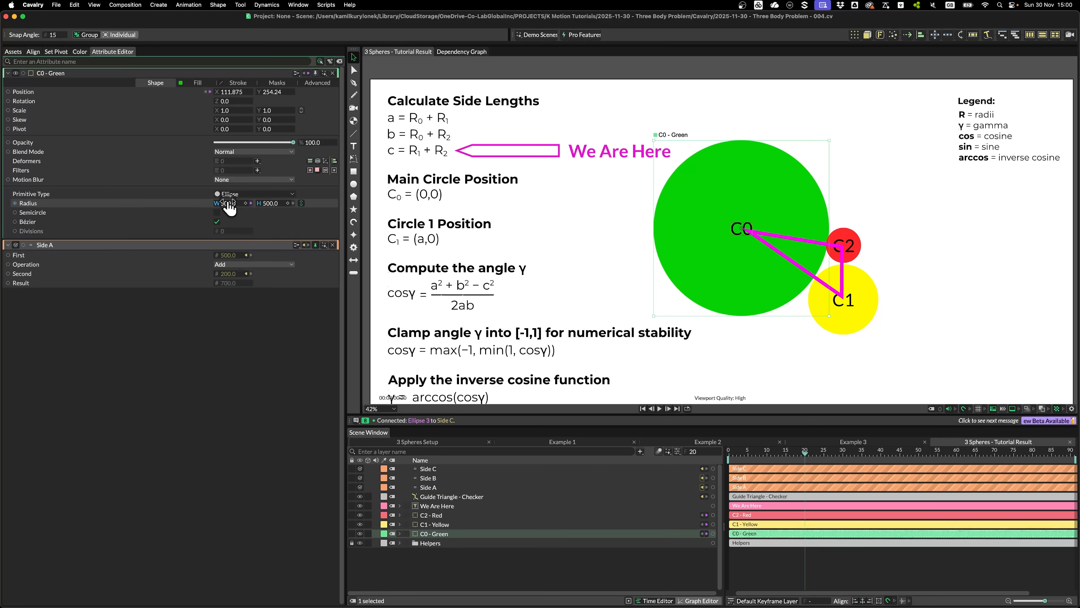
left_click_drag(229, 207, 317, 204)
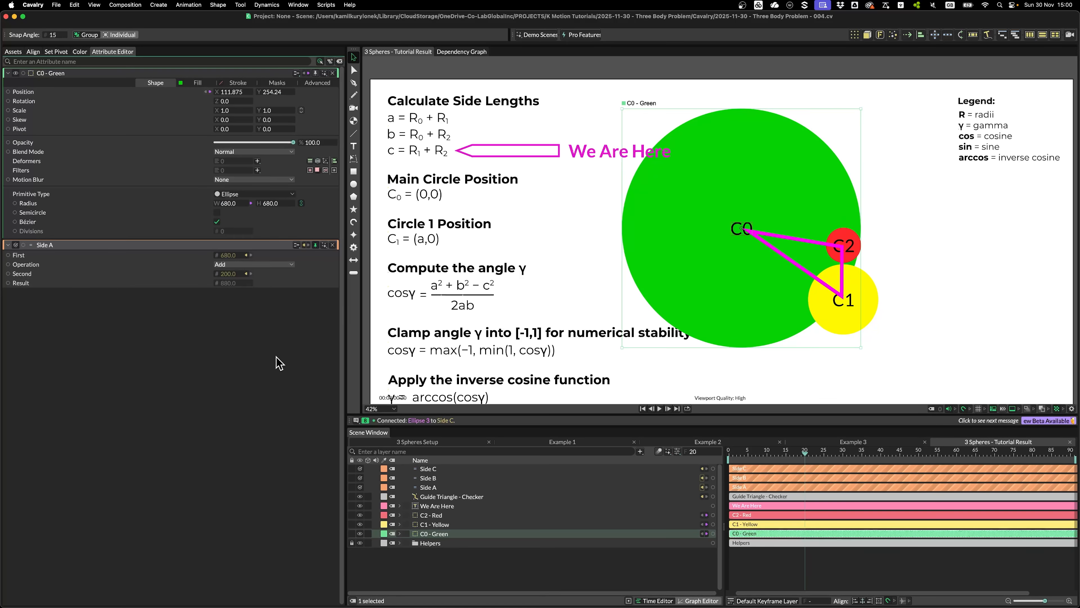
key("super+z")
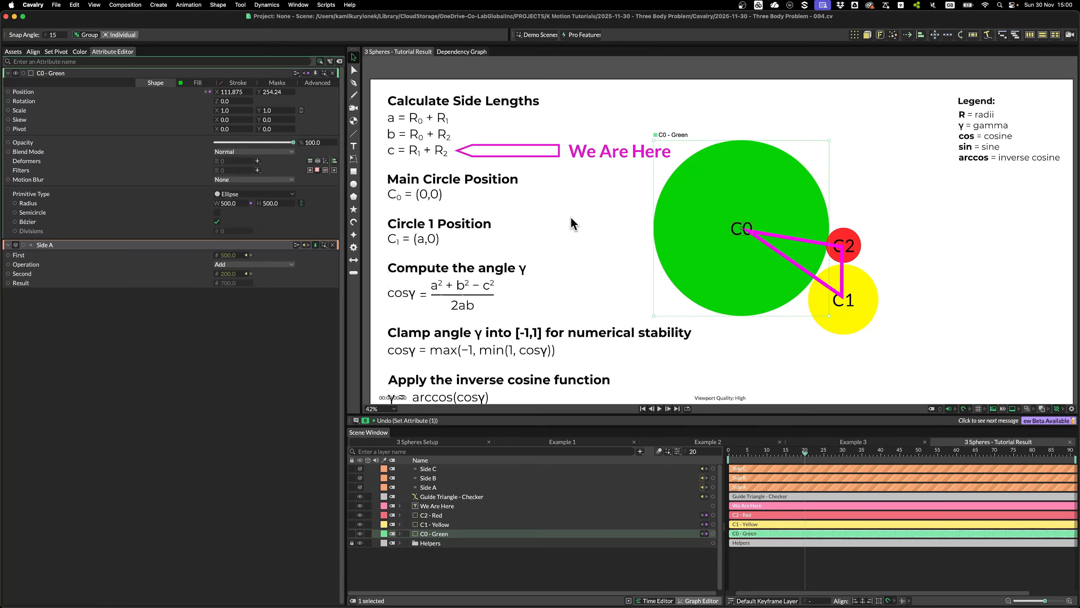
key("super+z")
key("super+z")
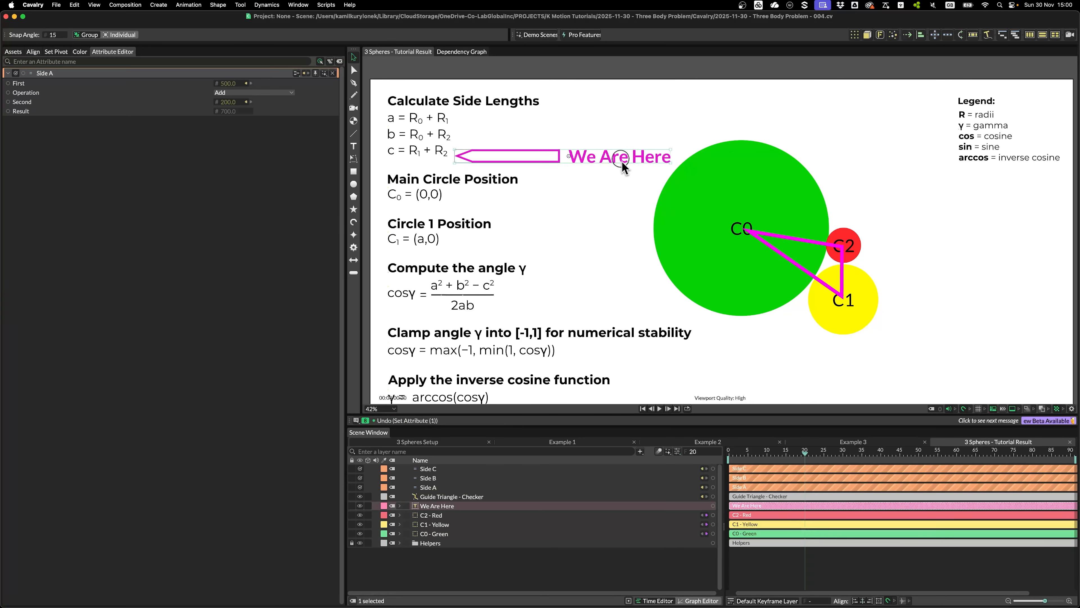
Place the We Are Here marker beside C0 = (0,0) and set C0's position to X 0, Y 0
left_click_drag(621, 195, 619, 196)
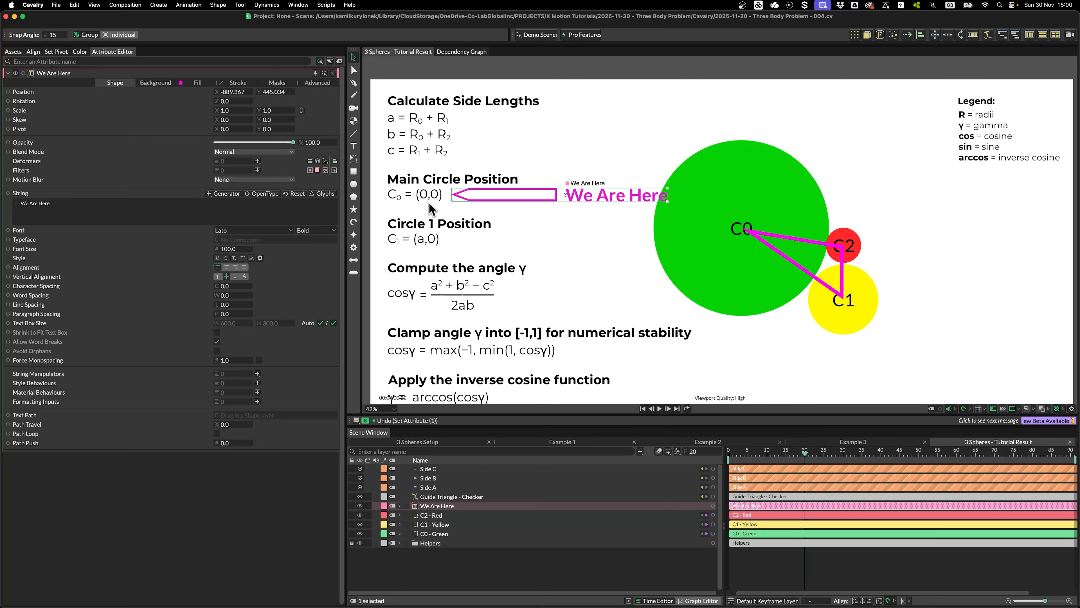
left_click(735, 229)
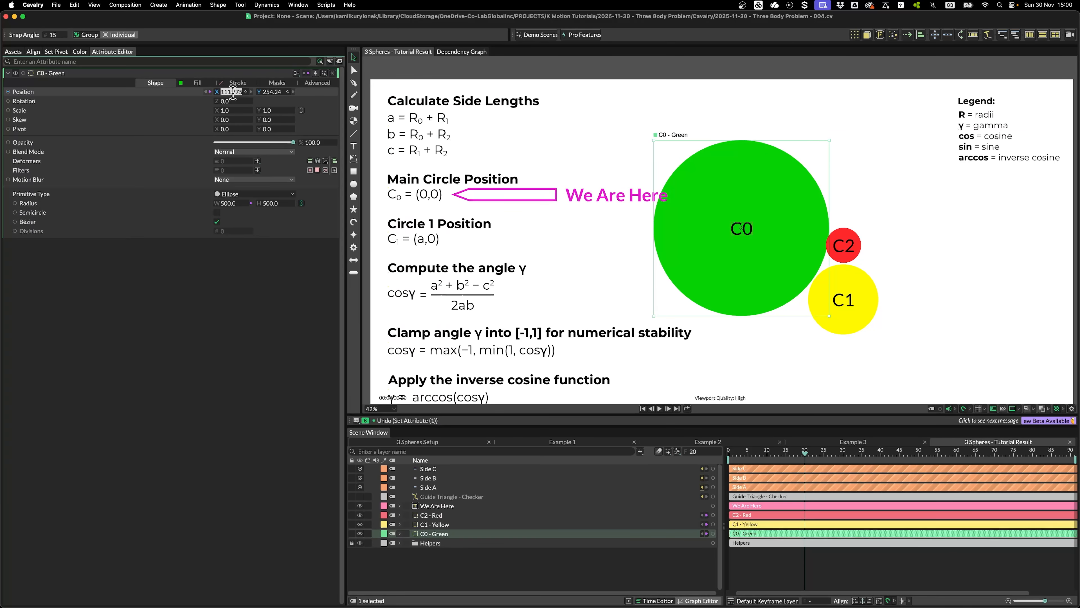
type("0")
key("Tab")
type("0")
key("Return")
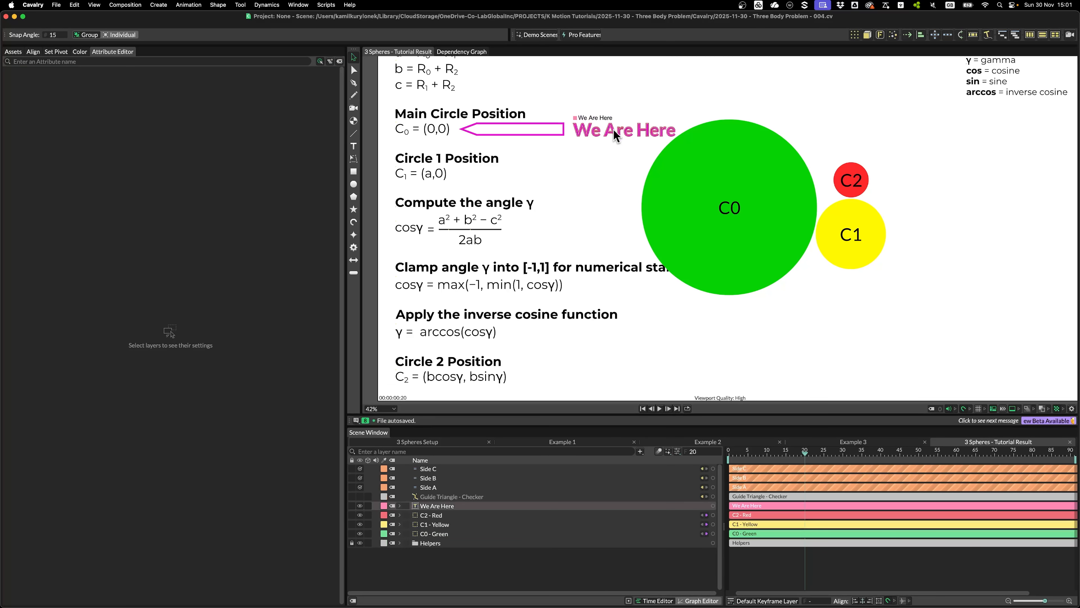
Place the marker beside C1 = (a,0) and parent the C1 - Yellow layer to C0 - Green
left_click_drag(613, 130, 610, 174)
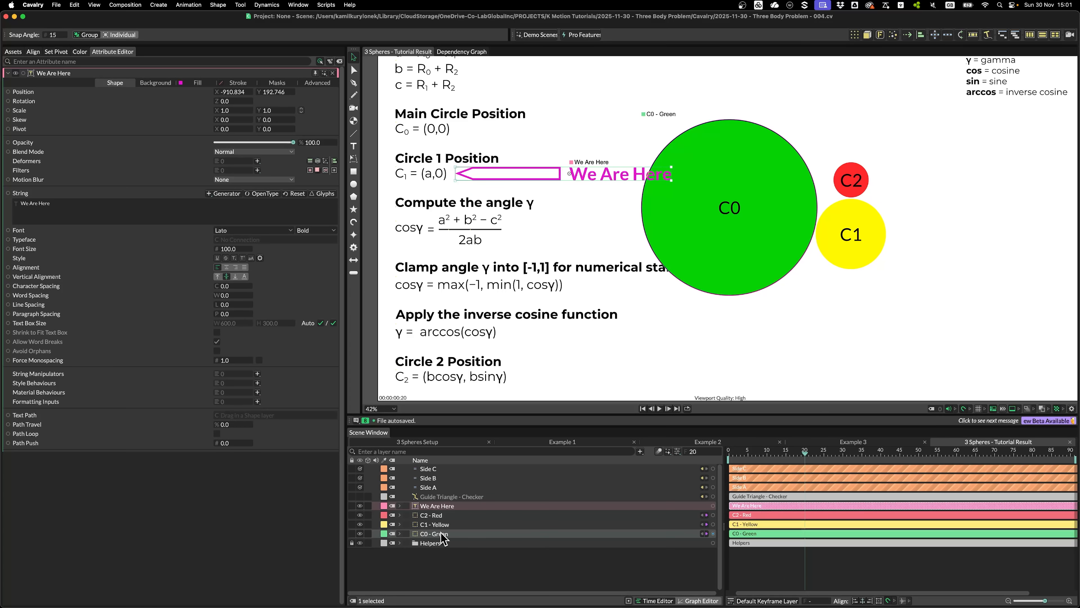
left_click(435, 525)
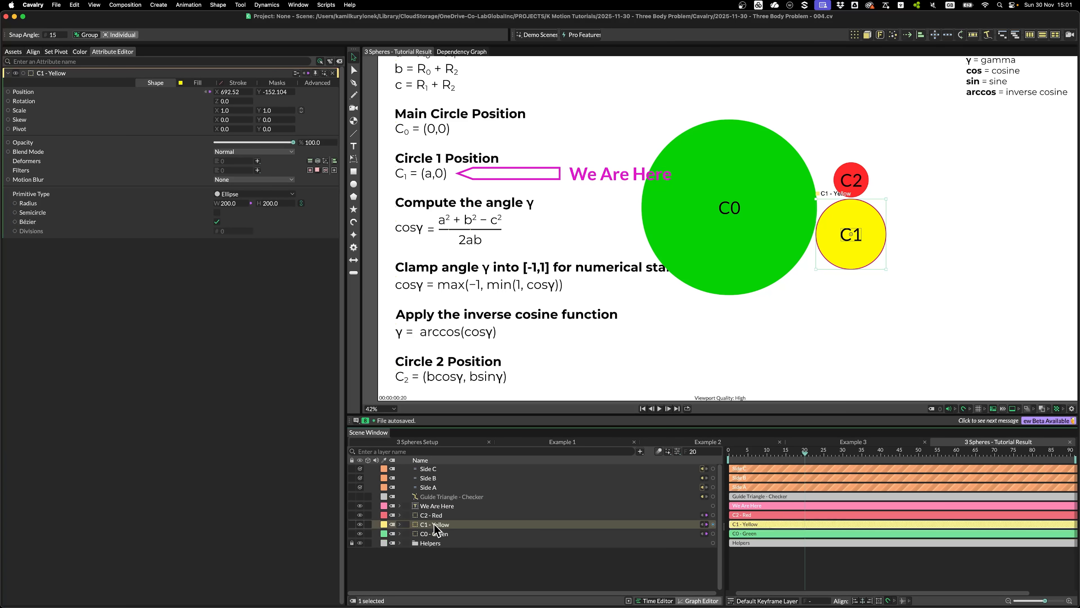
left_click_drag(438, 529, 413, 532)
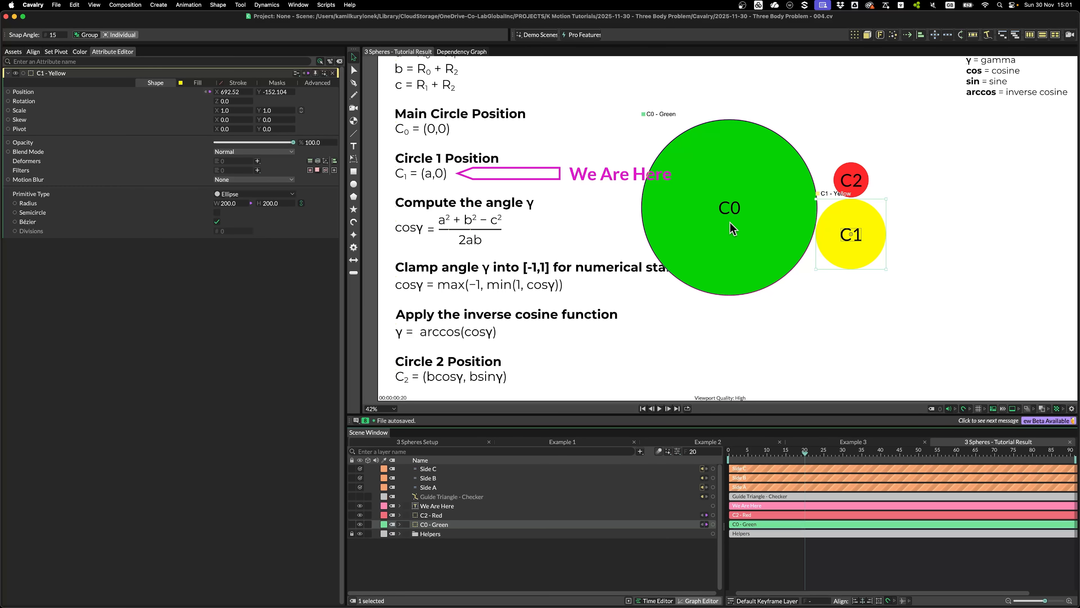
left_click(400, 525)
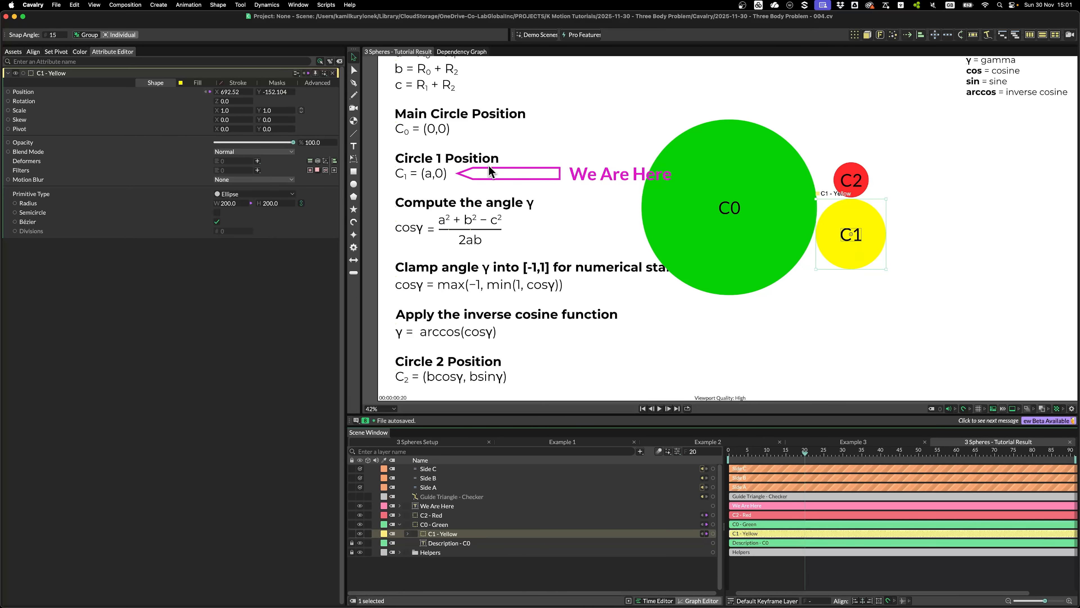
Connect Side A to C1's X position and set C1's Y position to 0
scroll(474, 155, "up", 3)
left_click_drag(471, 159, 547, 267)
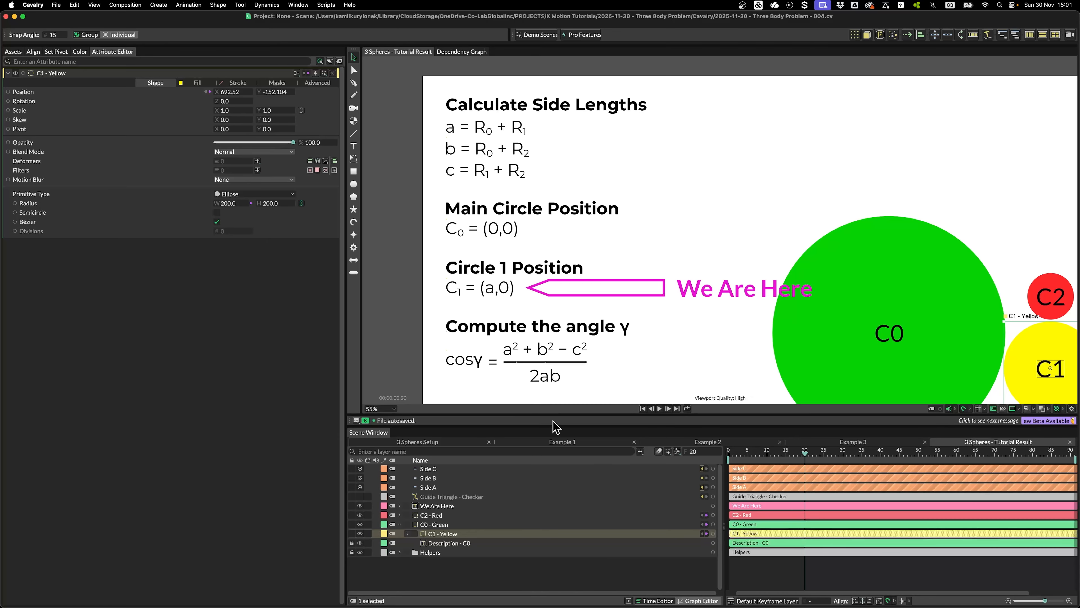
left_click_drag(714, 487, 233, 91)
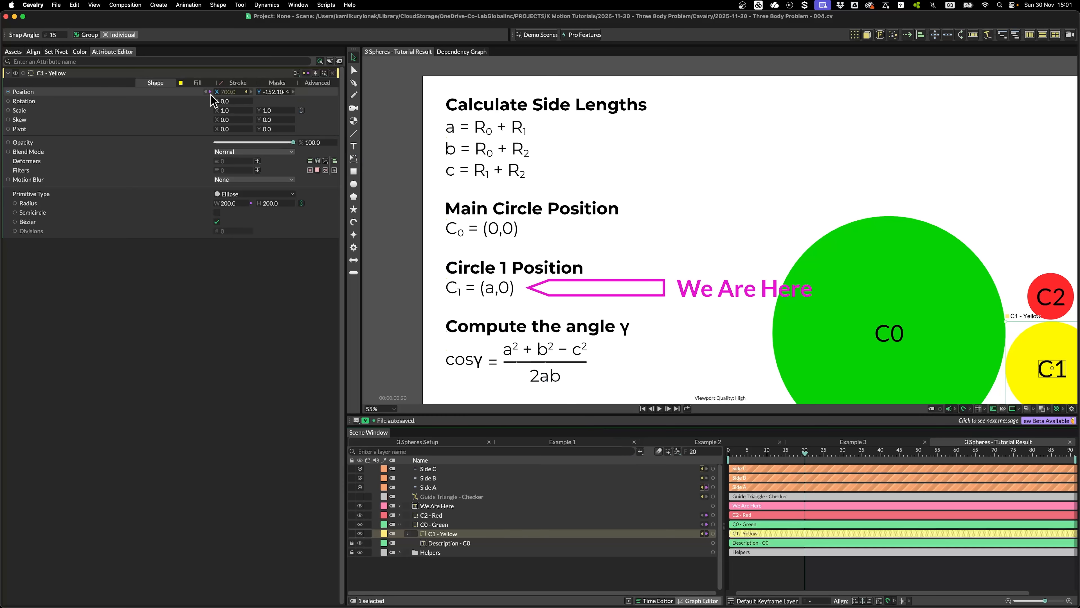
left_click(272, 92)
type("0")
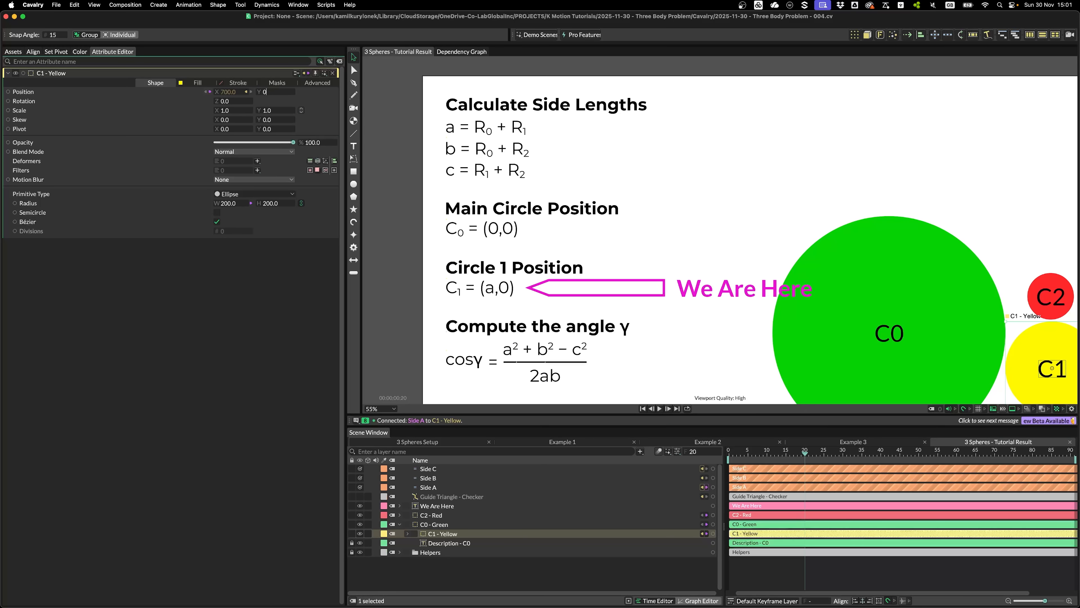
key("Return")
Hide C2 - Red and enlarge C1's radius to 344 to test the connection
scroll(601, 291, "down", 4)
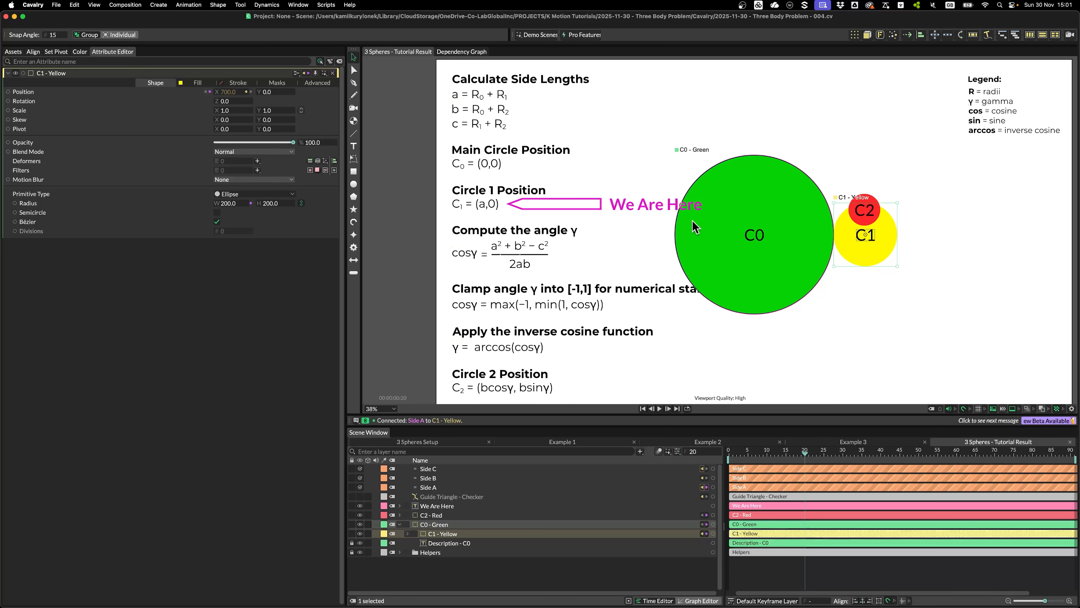
left_click(360, 515)
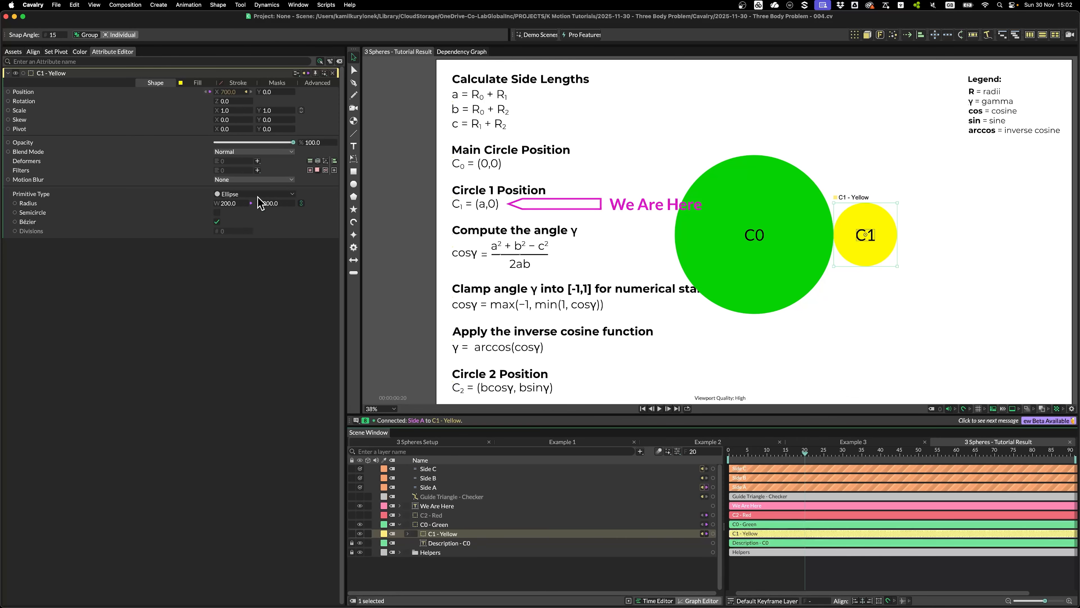
mouse_move(229, 205)
left_mouse_down()
mouse_move(357, 204)
mouse_move(289, 213)
mouse_move(245, 193)
left_mouse_up()
Test C1's contact with C0 by reducing C0's radius to 394, and set its width back to 500
left_click(434, 524)
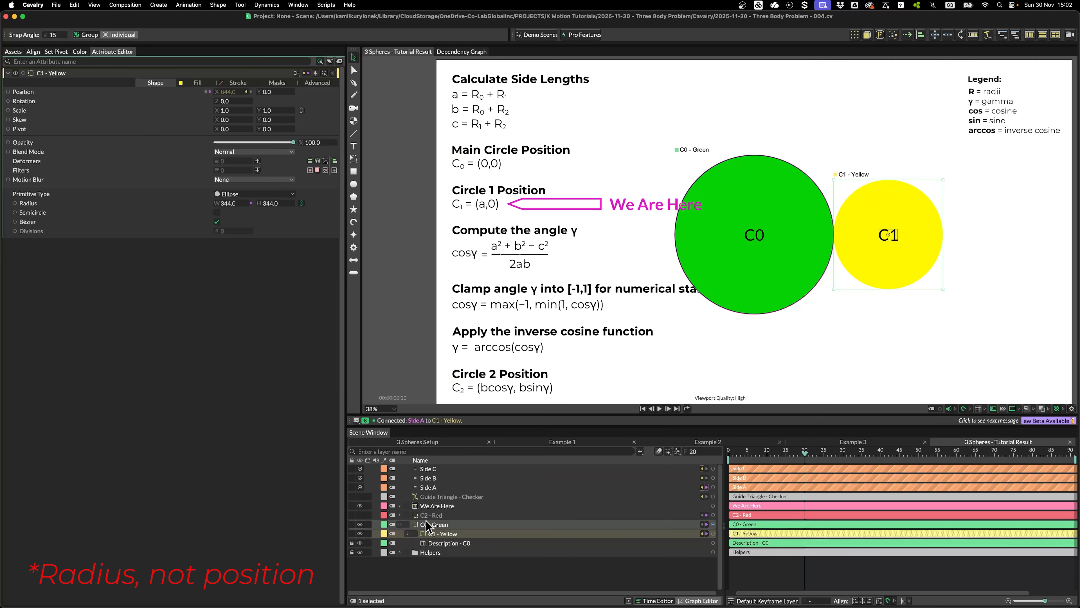
left_click_drag(232, 208, 192, 229)
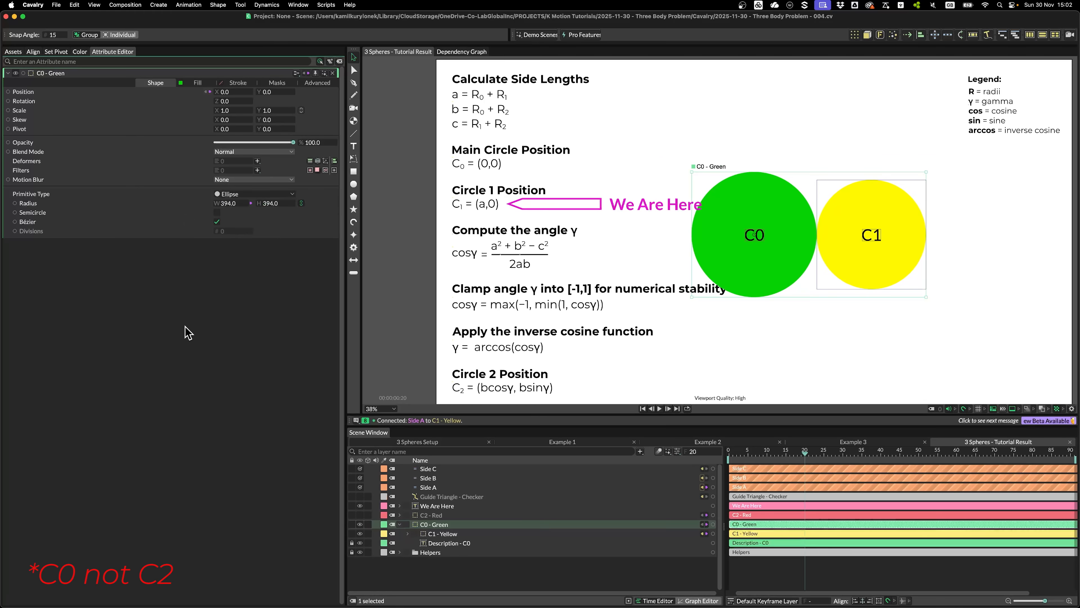
left_click(230, 203)
type("500")
key("Return")
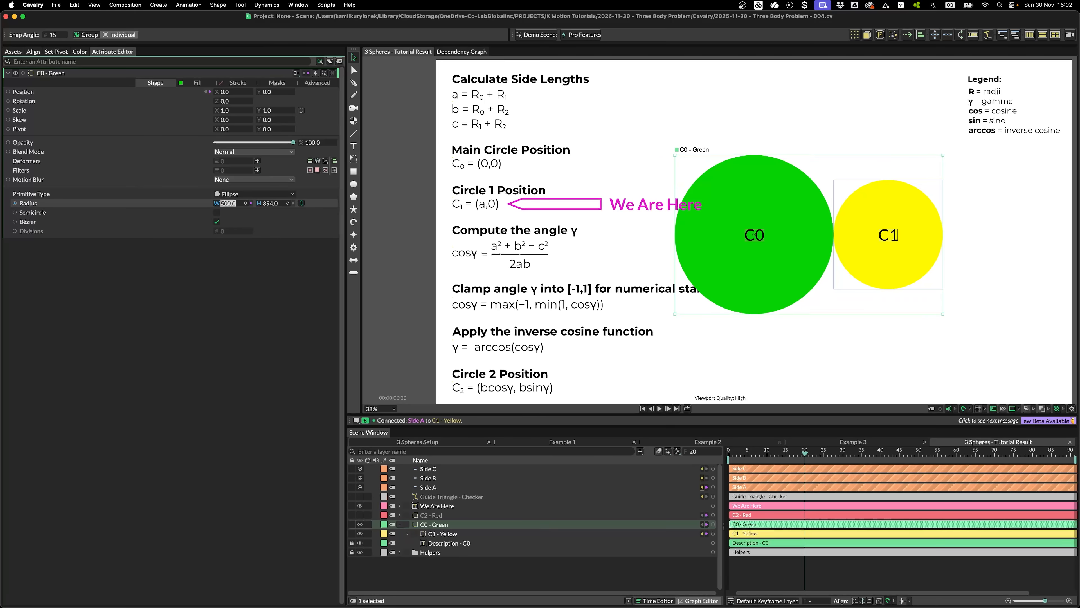
Set the C1 - Yellow circle's radius back to 200 and move the marker beside the cosγ formula
left_click(445, 534)
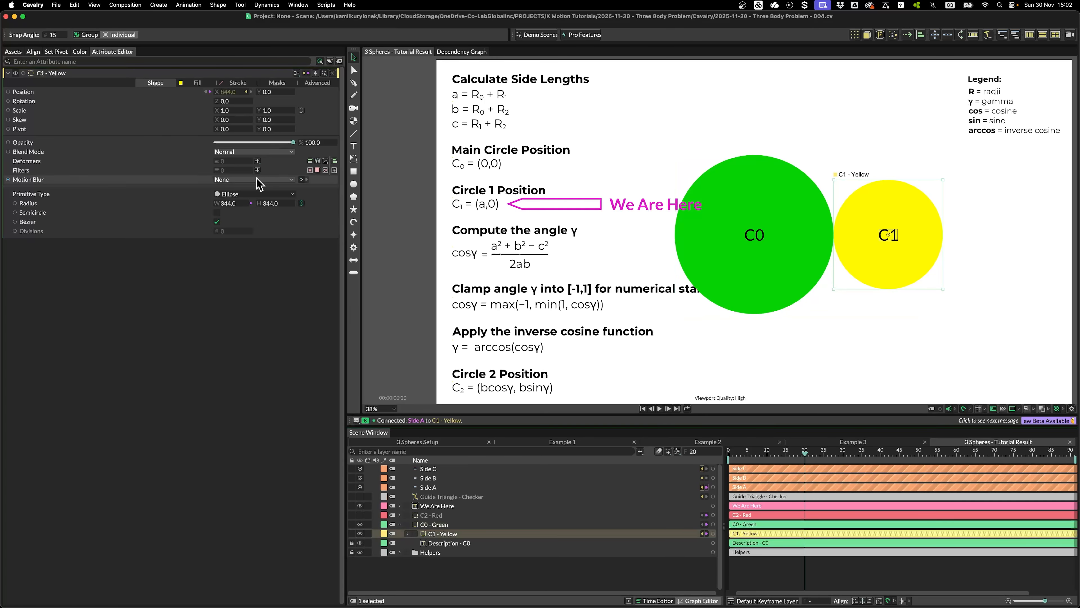
type("200")
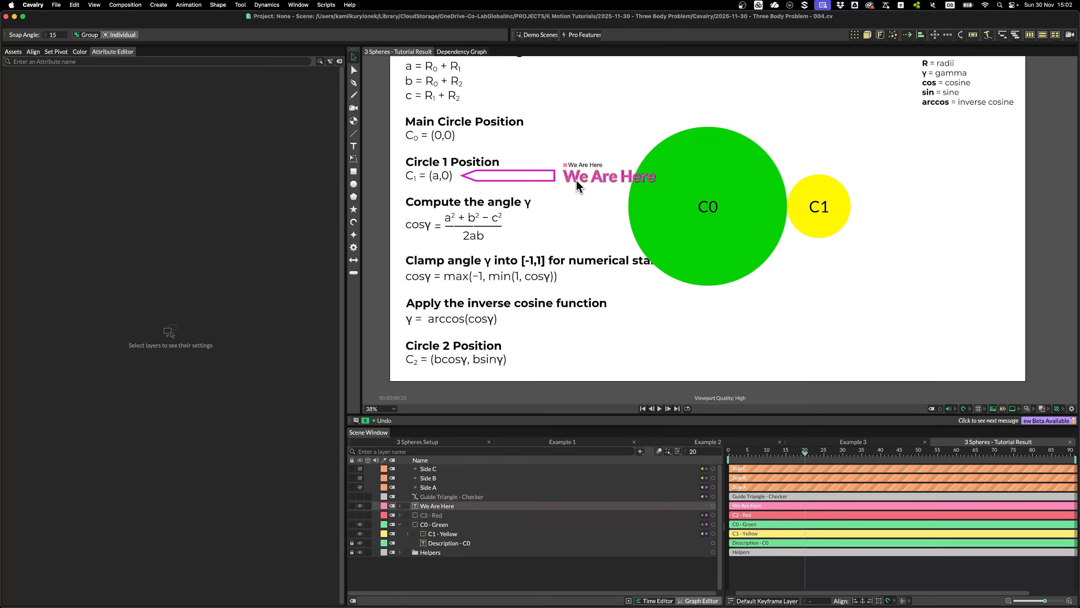
scroll(576, 181, "up", 1)
left_click_drag(574, 194, 680, 202)
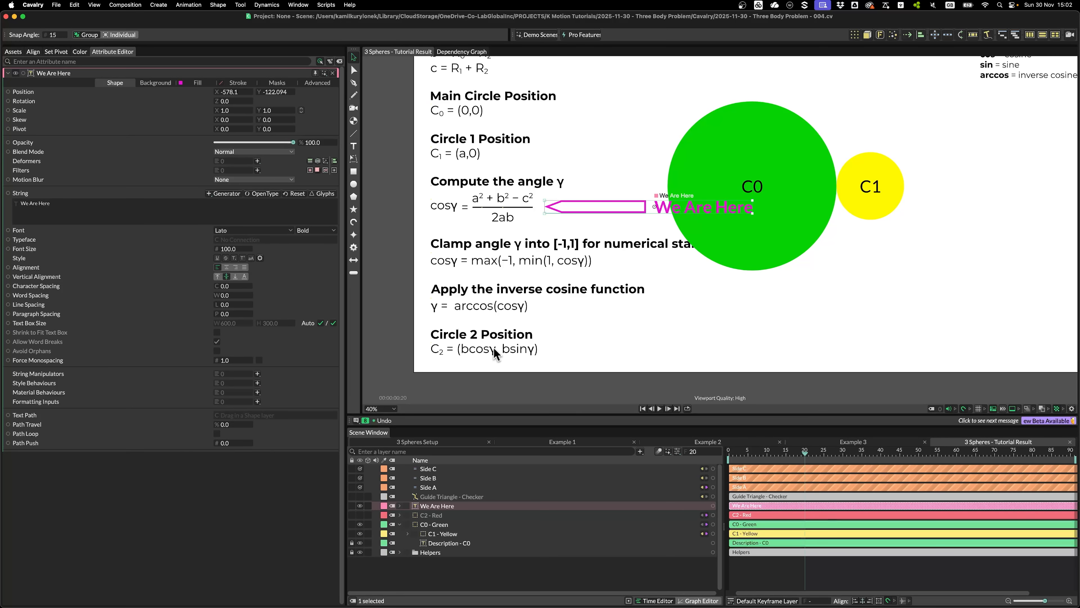
Add a Jsmath utility layer to the scene with nothing selected
left_click(495, 573)
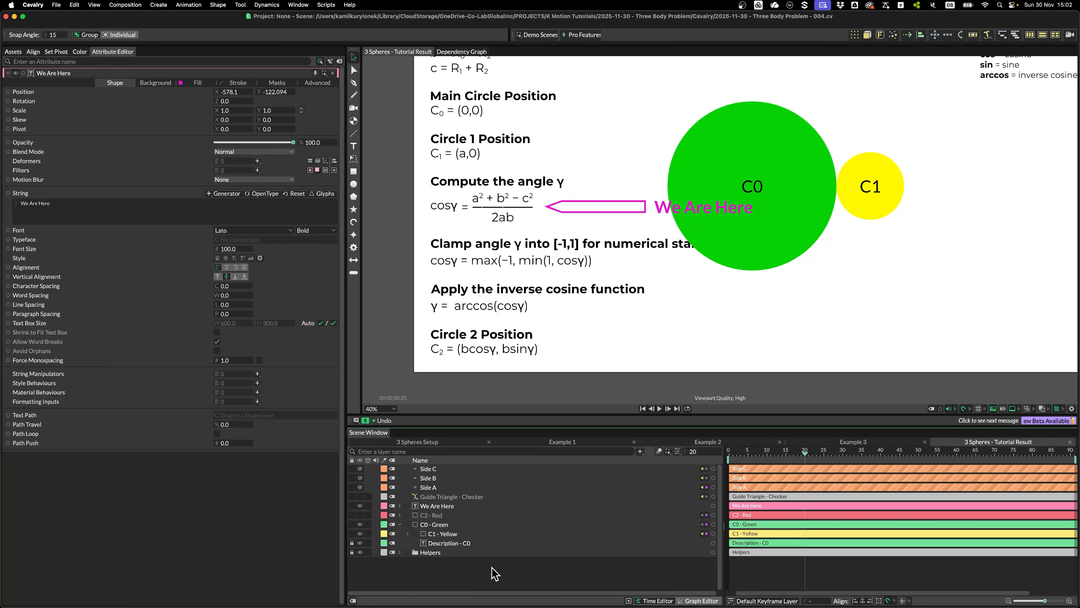
key("super+period")
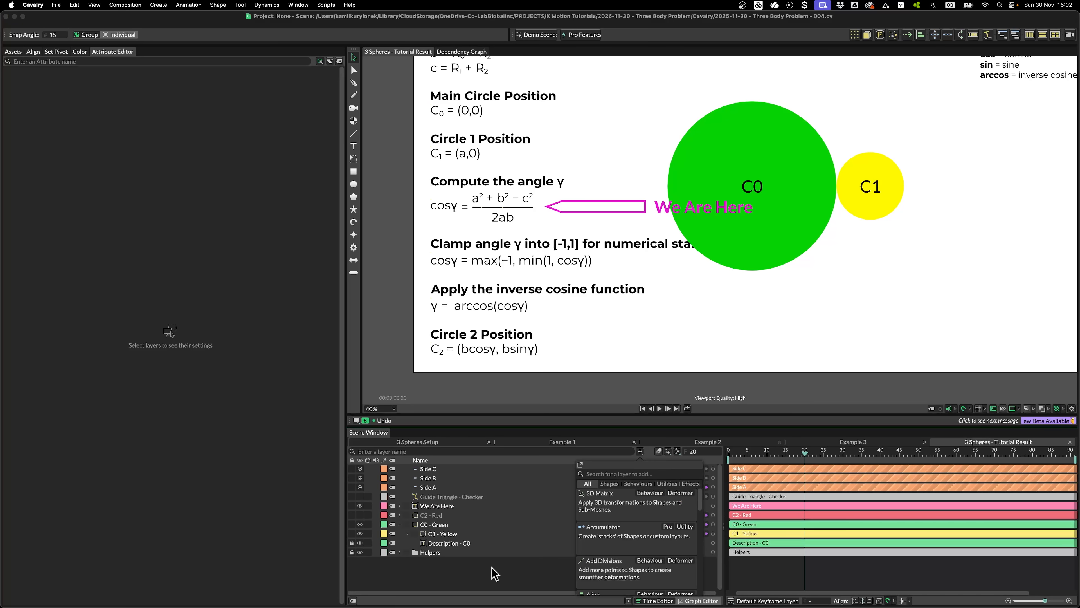
type("jsmath")
key("Return")
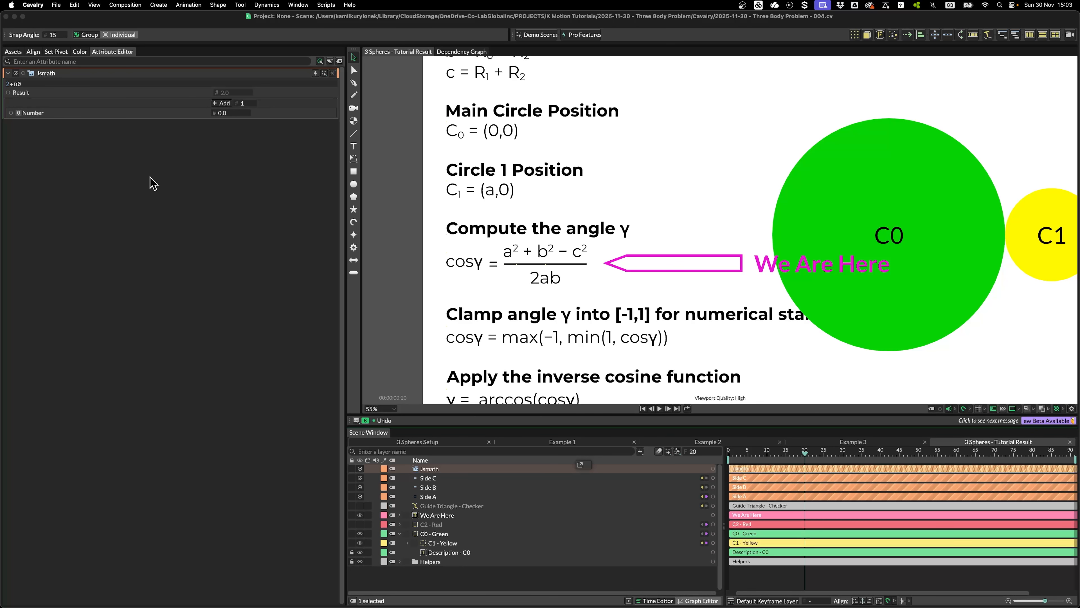
Add a second number input to Jsmath and try the expression n0 + n1 with 20 and 30
left_click(222, 103)
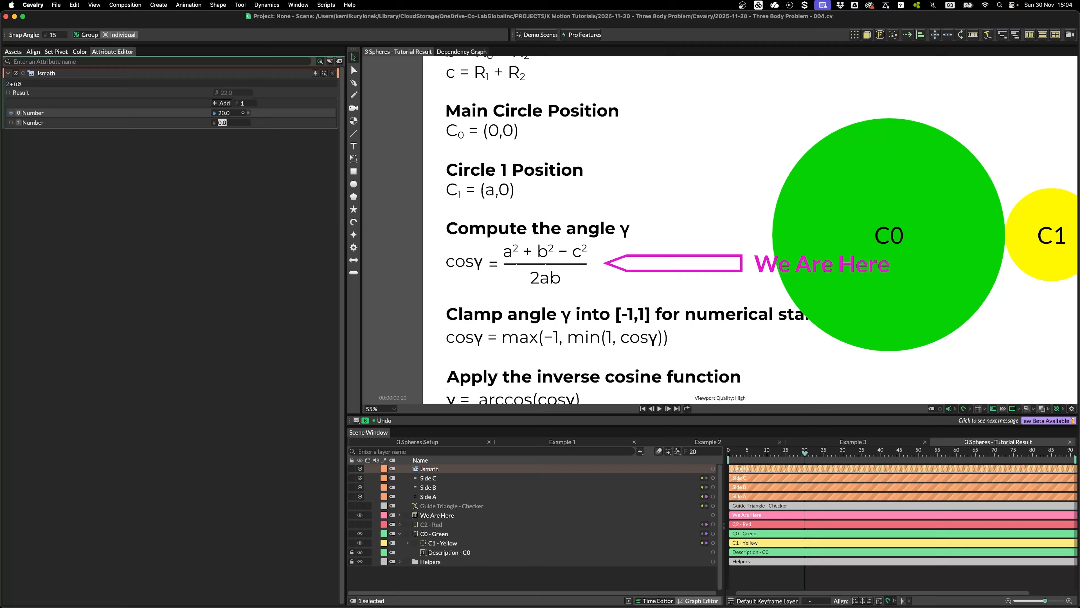
left_click(123, 82)
key("BackSpace")
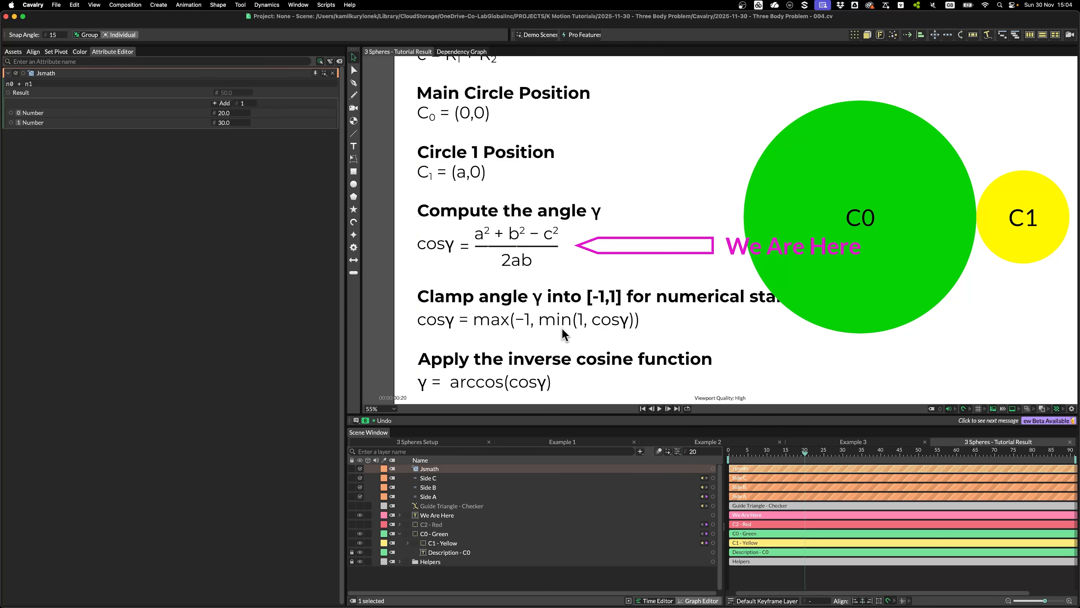
Switch to Chrome and examine the Jsmath documentation and the JavaScript cheat sheet's Math functions, and return to Cavalry
left_click_drag(544, 303, 556, 234)
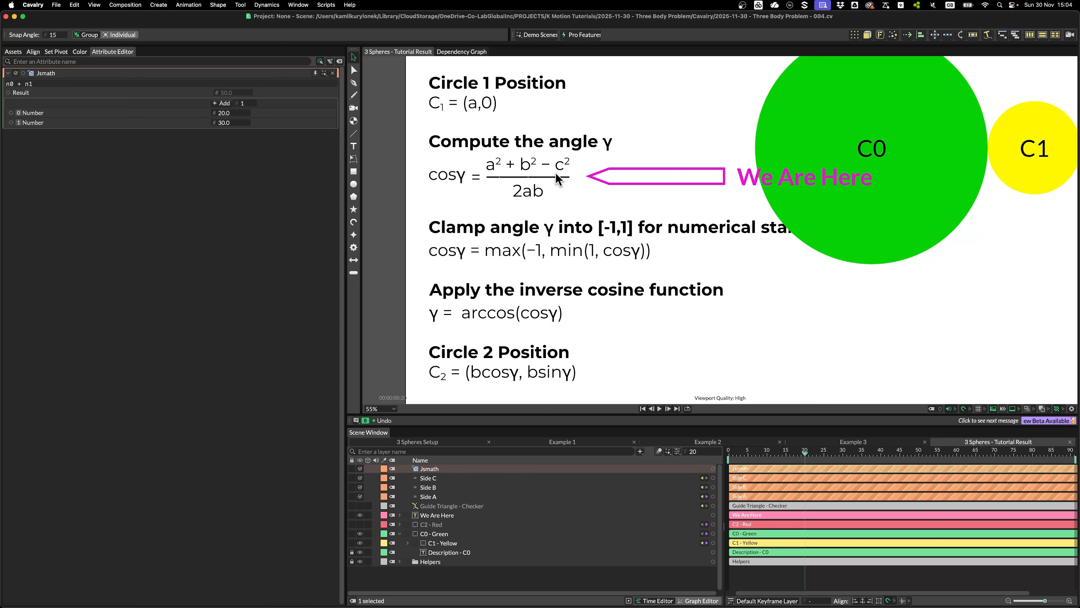
left_click_drag(556, 173, 554, 192)
key("super+Tab")
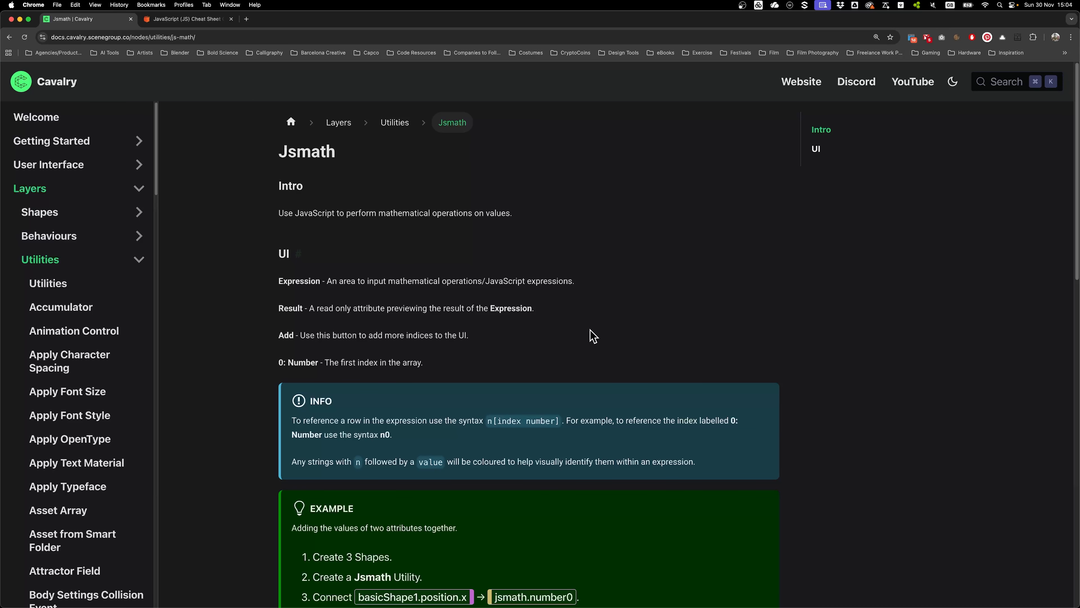
scroll(590, 336, "down", 6)
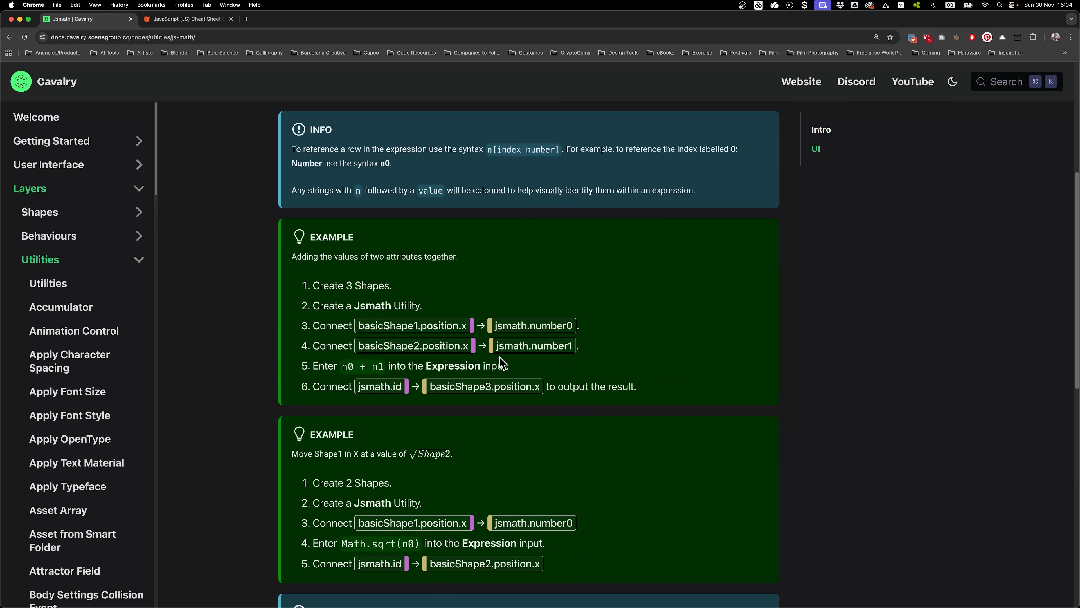
scroll(643, 353, "up", 6)
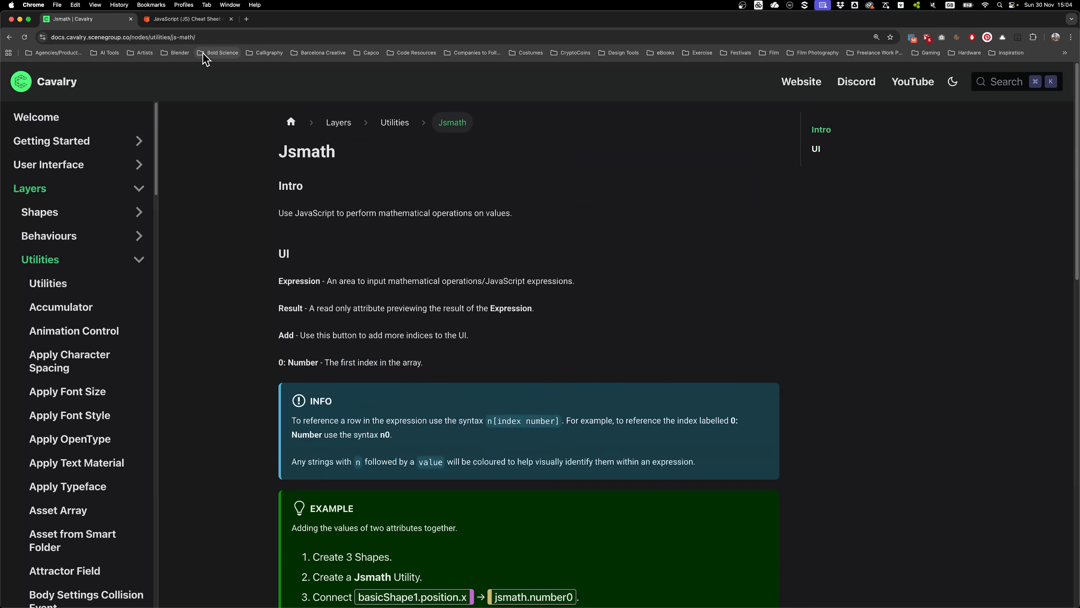
left_click(187, 19)
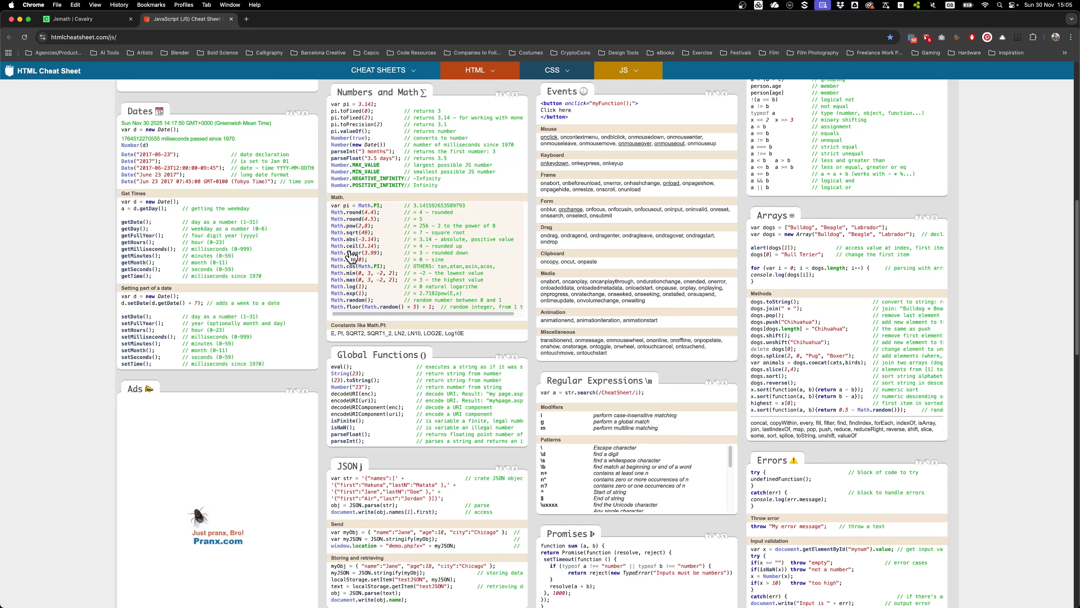
key("super+Tab")
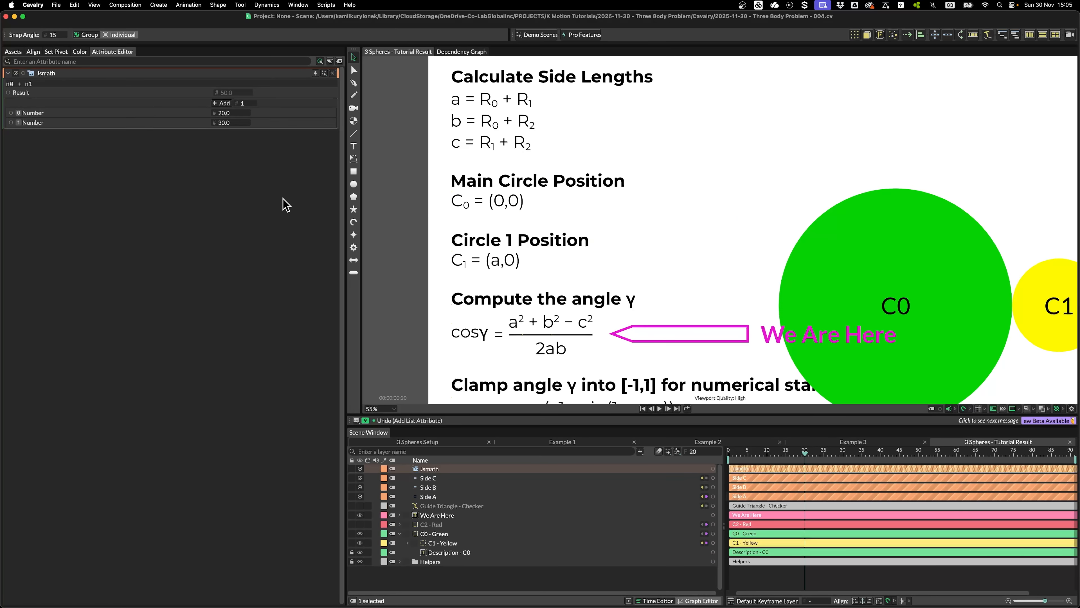
Add three more number inputs to the Jsmath layer
left_click(223, 103)
left_click(223, 104)
left_click(223, 103)
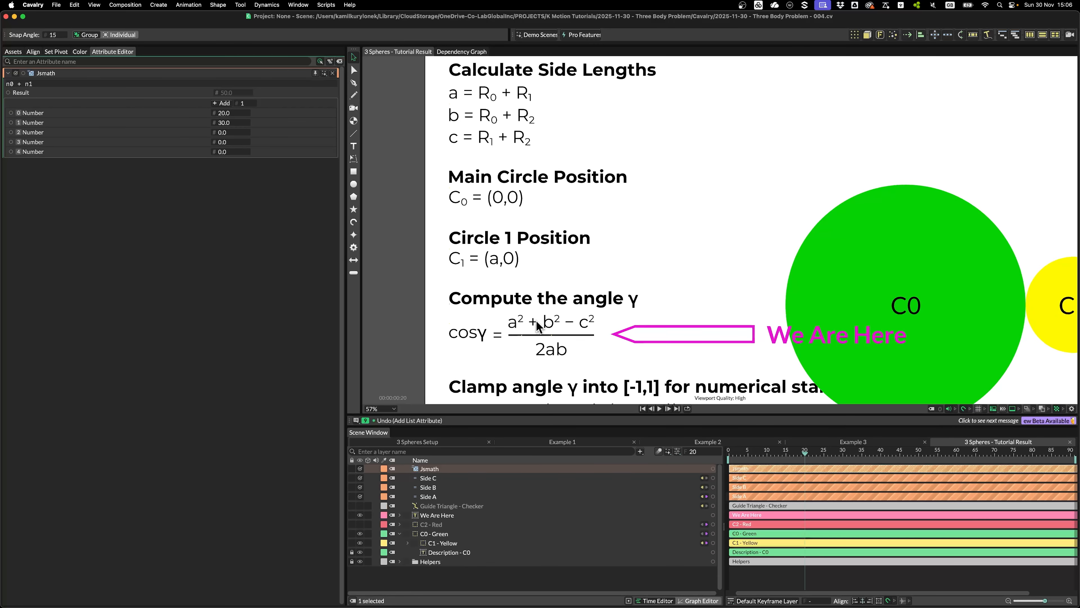
Rename the first Jsmath number input to sideA2
scroll(536, 321, "up", 3)
right_click(88, 117)
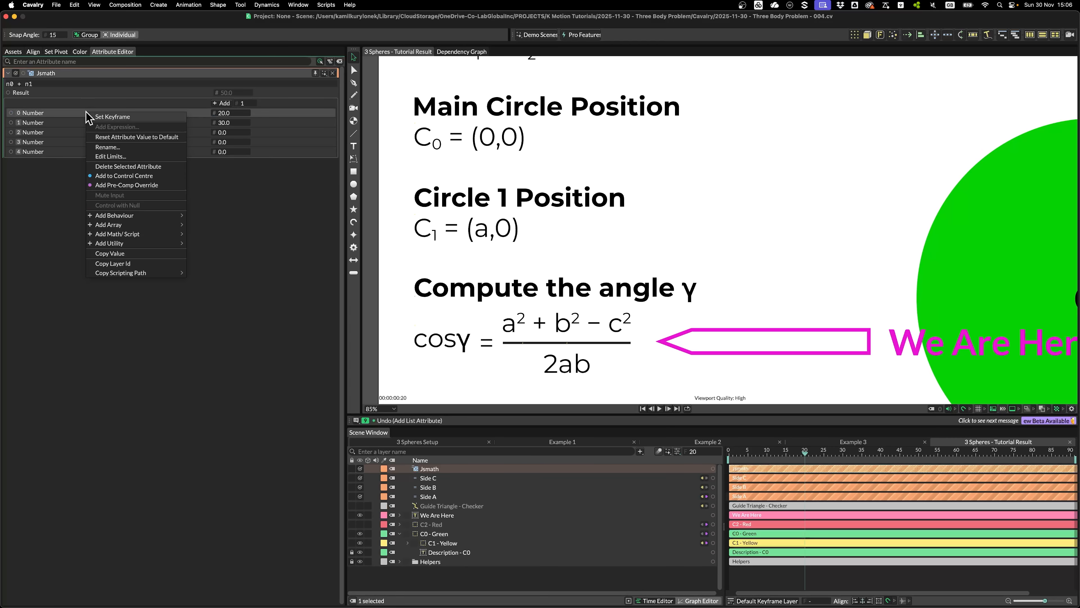
left_click(111, 151)
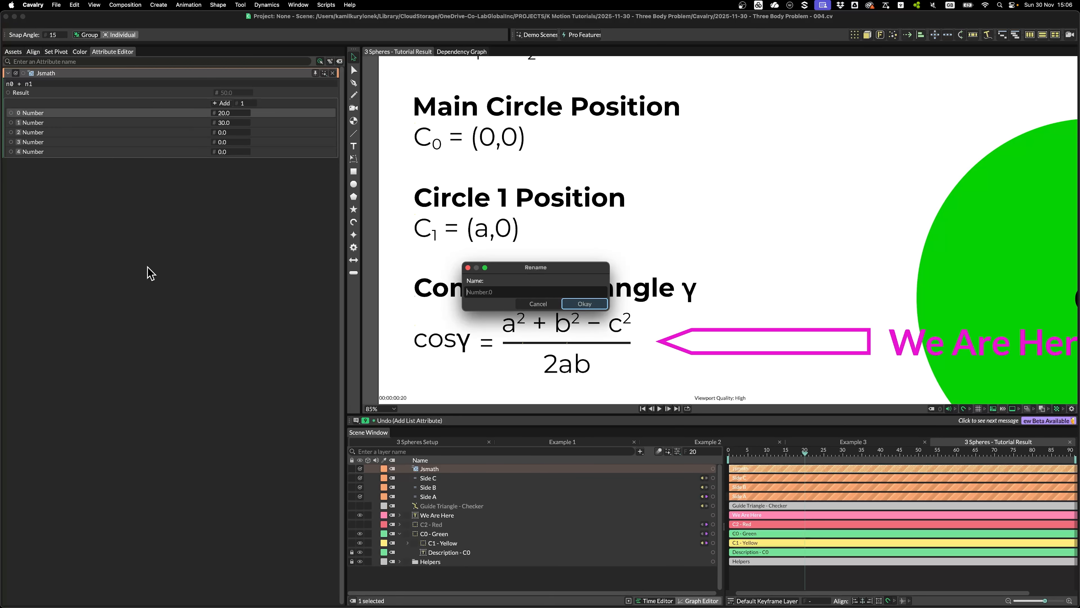
type("sideA")
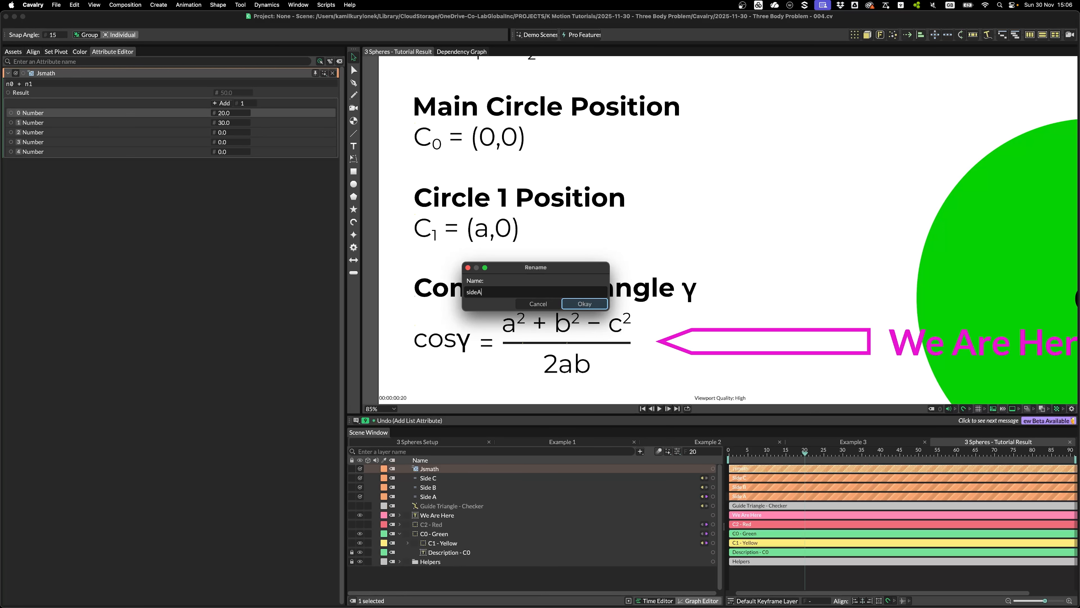
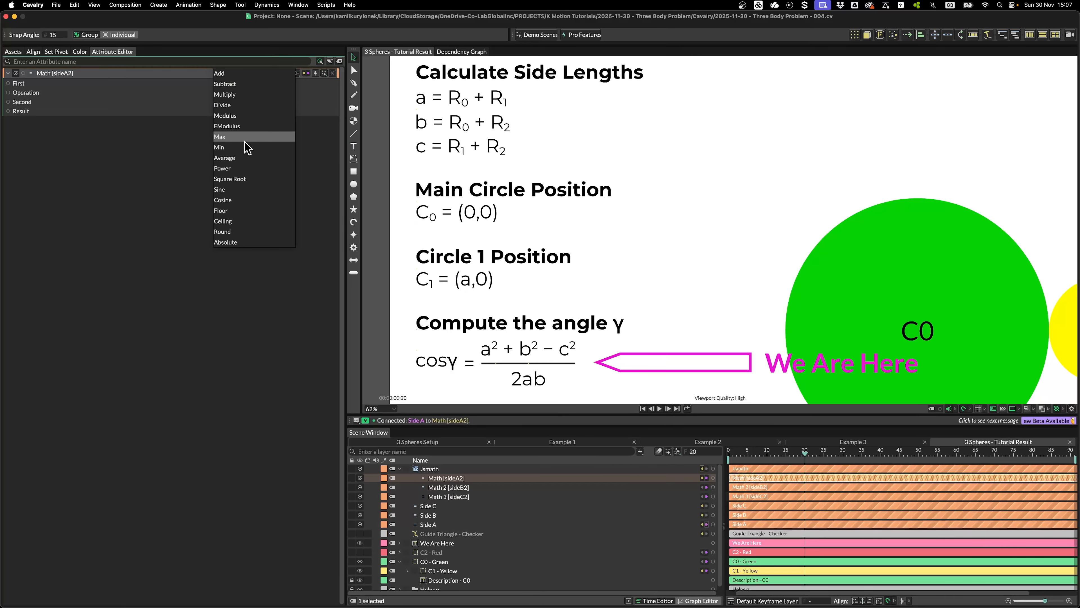
Set Math [sideA2] to the Power operation with a second value of 2
left_click(223, 168)
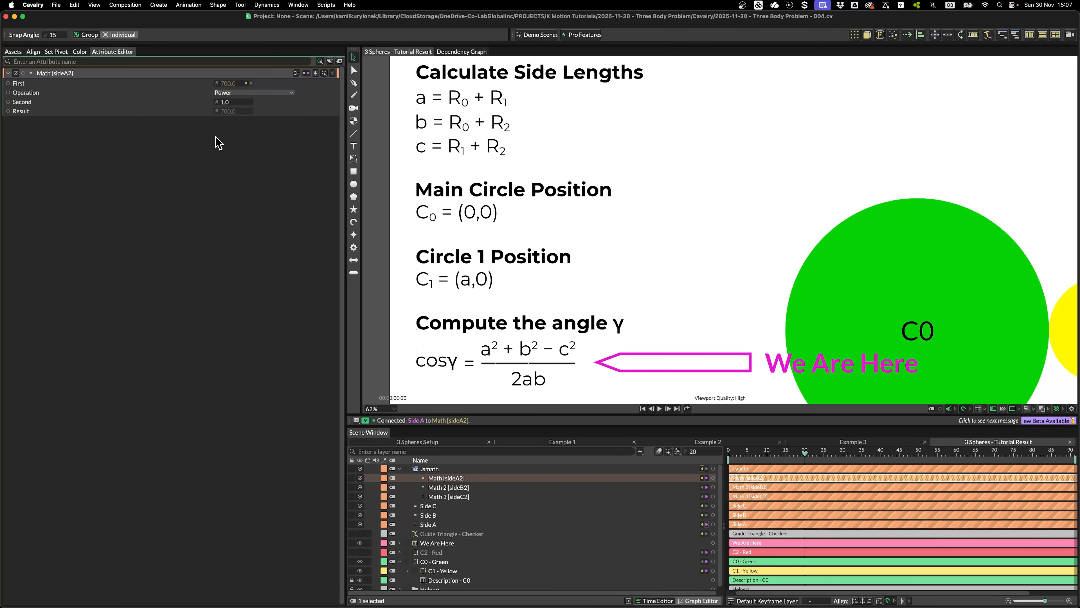
double_click(229, 102)
type("2")
key("Return")
scroll(485, 347, "up", 4)
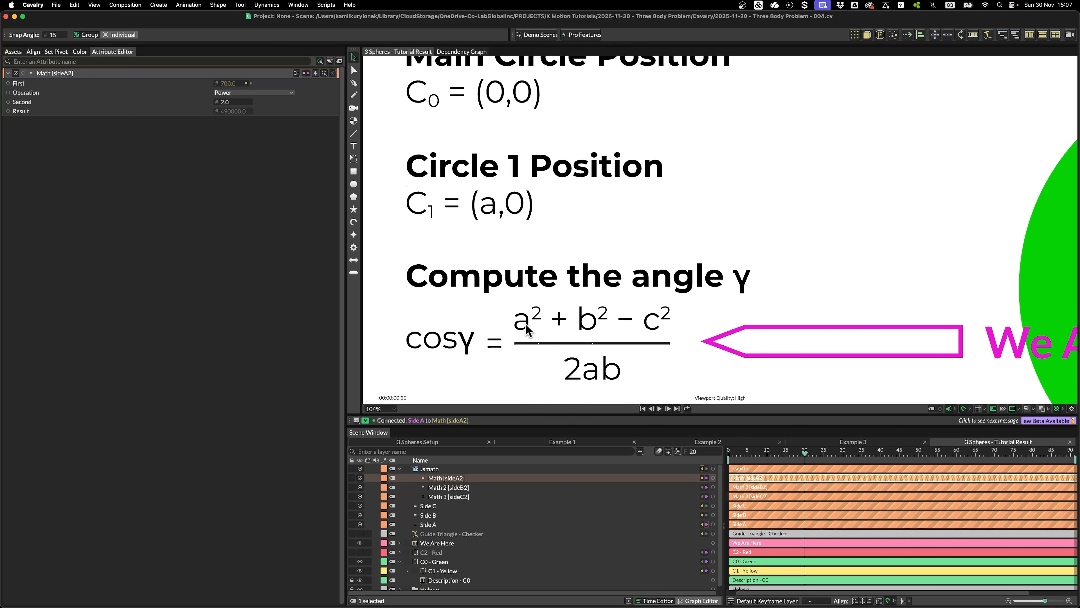
Connect Side B to the first value of Math 2 [sideB2] and set its operation to Power with a second value of 2
left_click(452, 487)
scroll(579, 213, "down", 5)
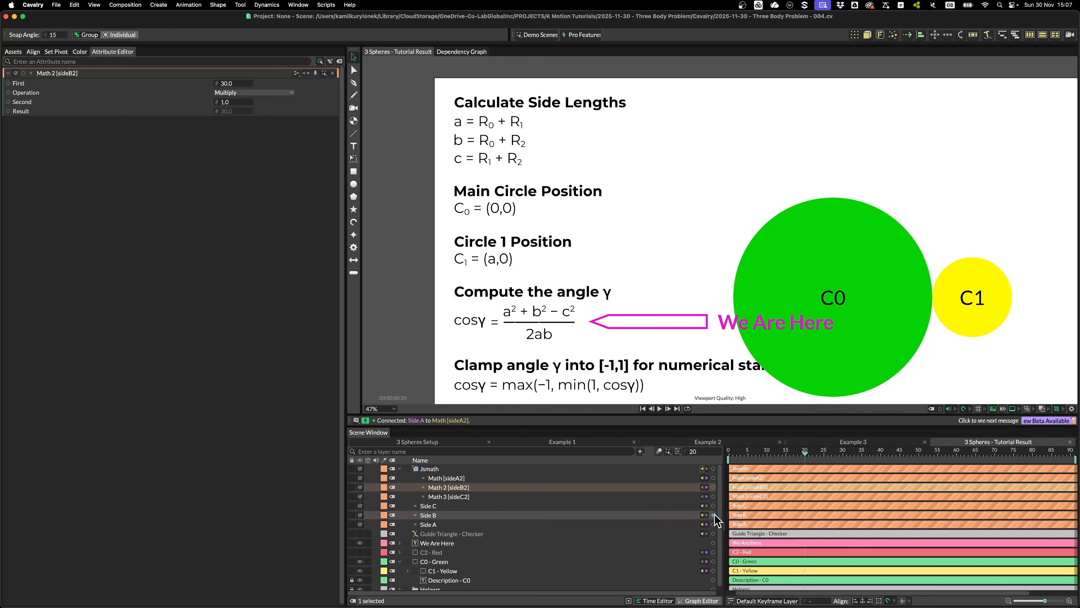
left_click_drag(714, 515, 236, 84)
left_click(229, 92)
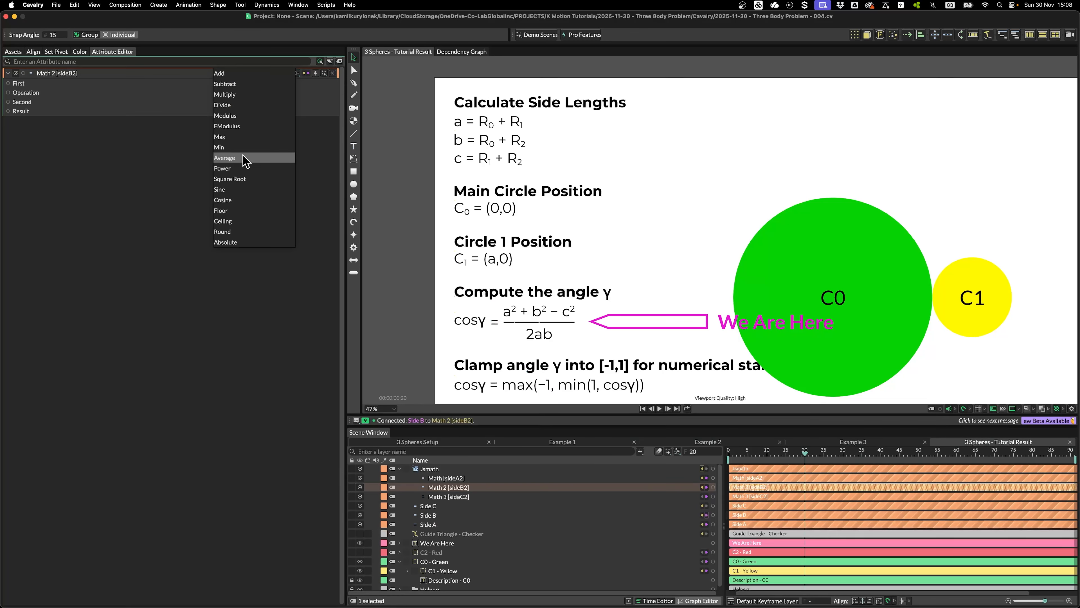
left_click(229, 169)
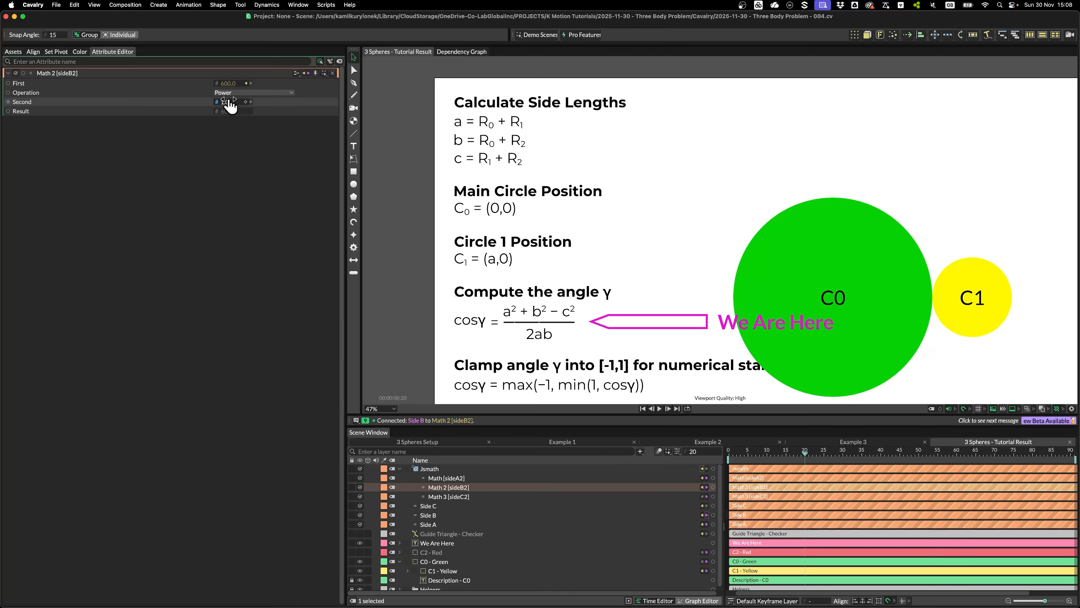
left_click(228, 102)
type("2")
key("Return")
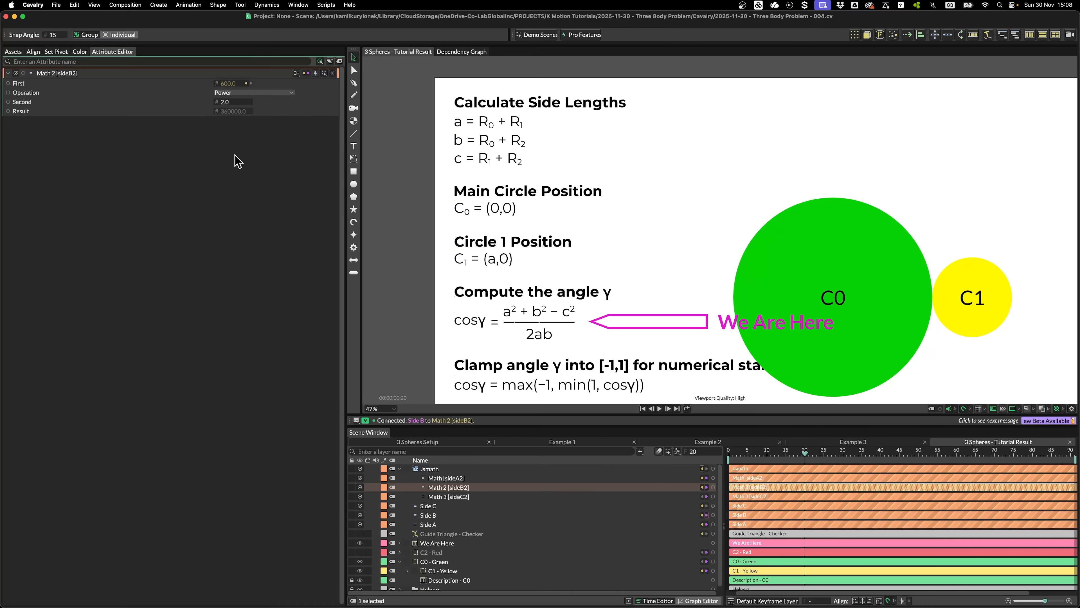
Connect Side C to the first value of Math 3 [sideC2] and square it with the Power operation
left_click(468, 496)
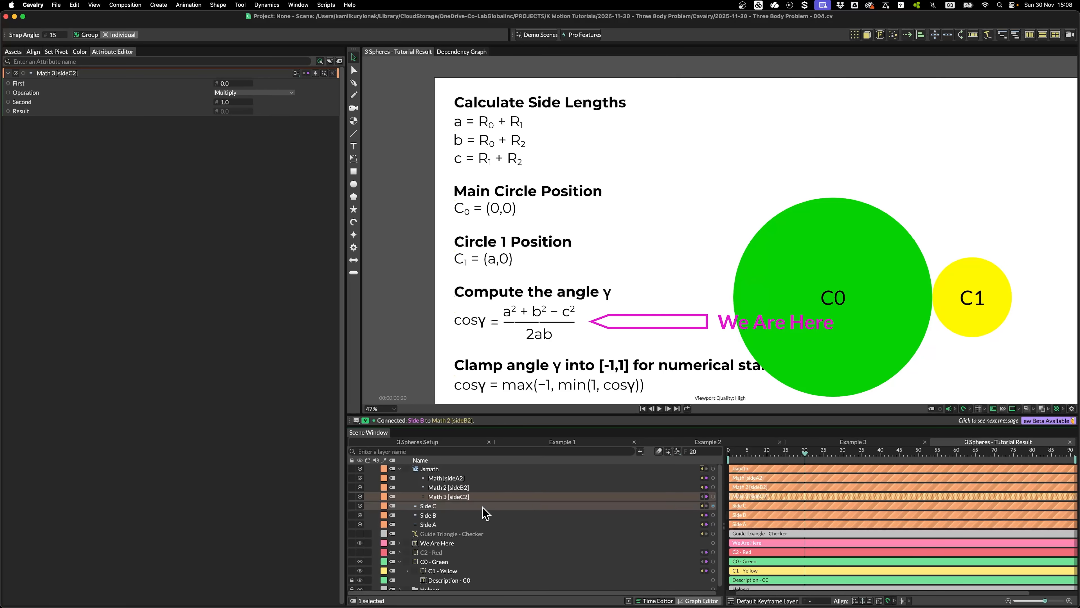
left_click_drag(713, 505, 225, 84)
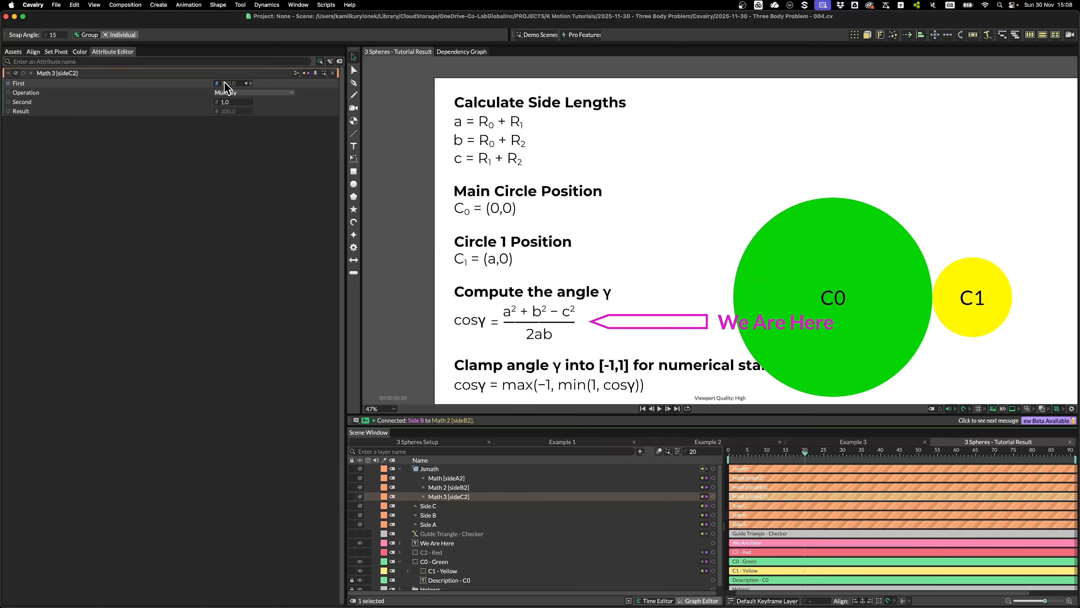
left_click(240, 93)
left_click(227, 169)
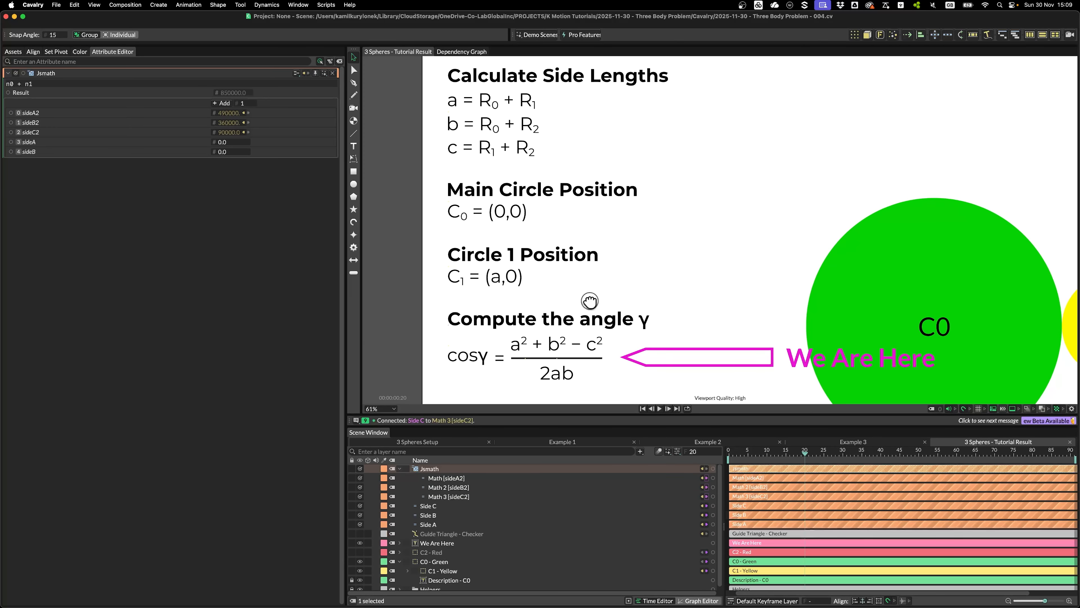
Show the Guide Triangle - Checker and C2 - Red layers and move C2 upward to inspect the triangle between the circles
left_click_drag(590, 300, 592, 307)
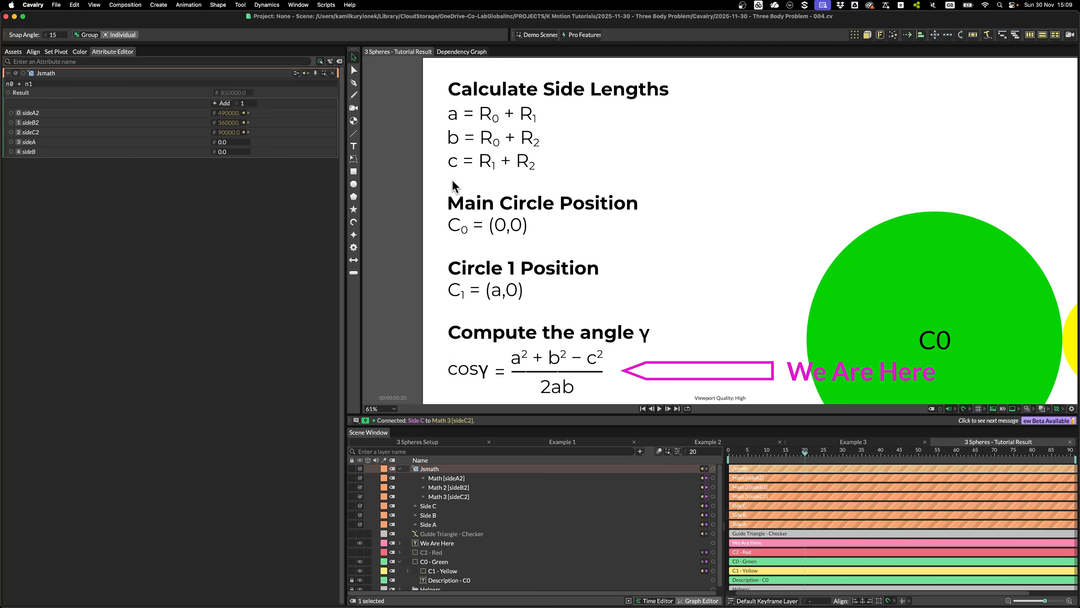
scroll(665, 265, "down", 3)
left_click(360, 533)
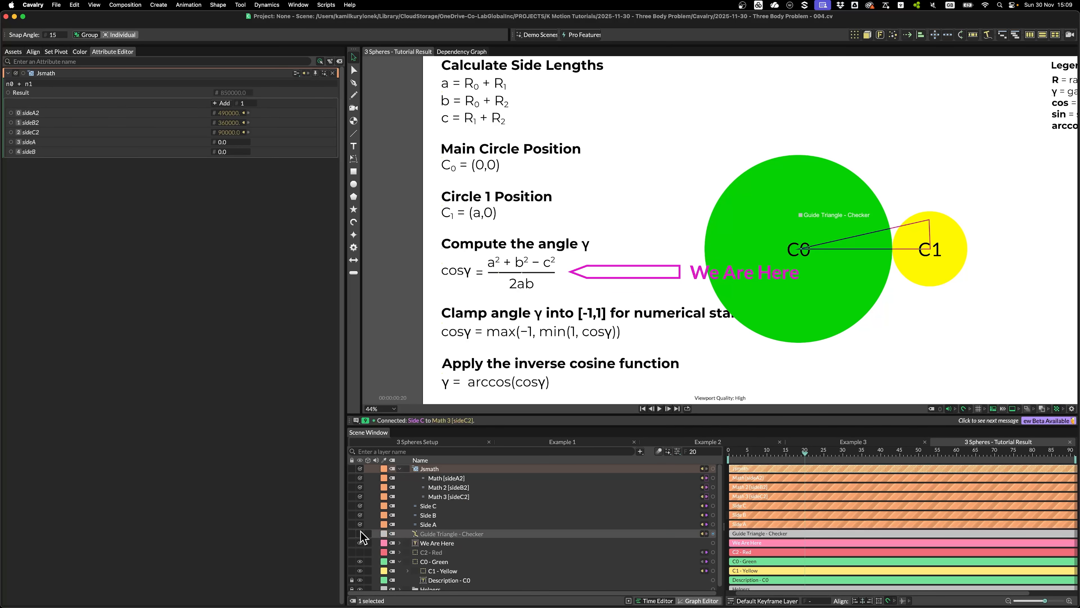
left_click(359, 552)
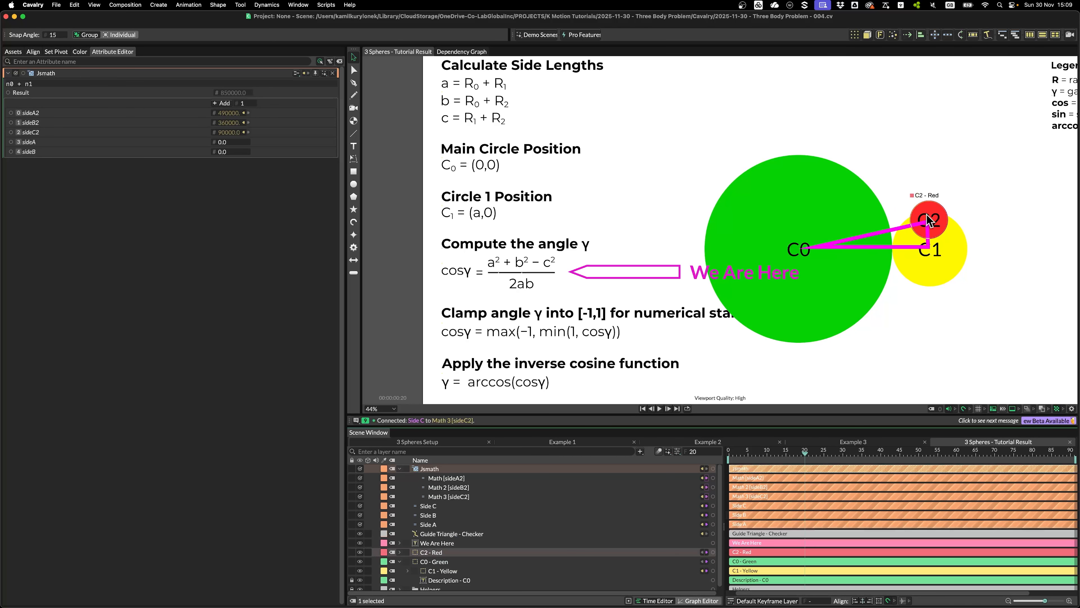
left_click_drag(930, 219, 916, 172)
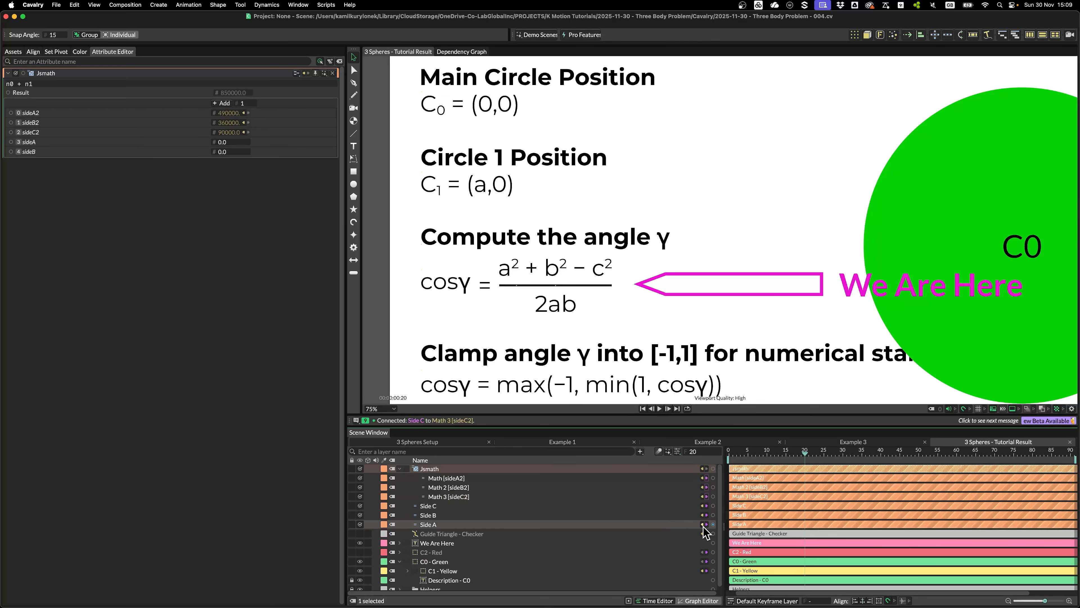
Connect Side A to the Jsmath input sideA and Side B to the input sideB
left_click_drag(713, 524, 238, 144)
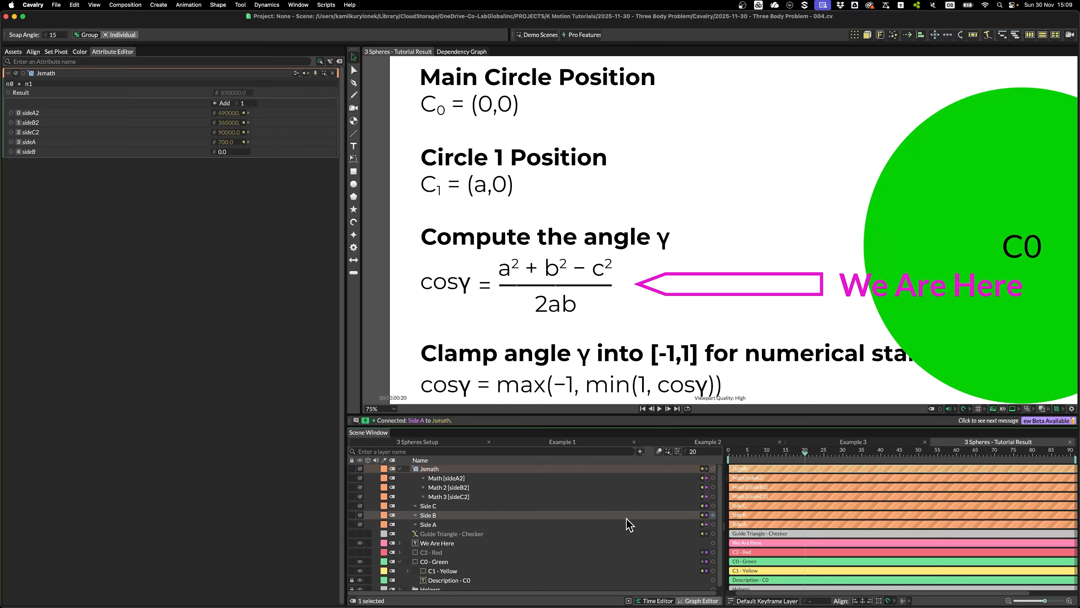
left_click_drag(710, 514, 231, 154)
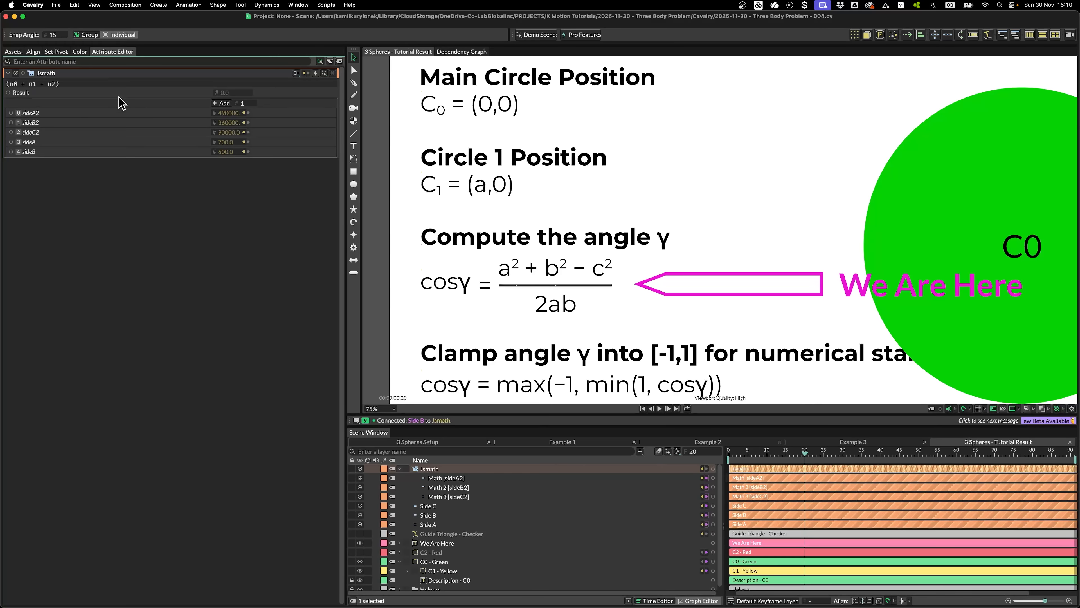
Rename the Jsmath layer to Angle Gamma
left_click(126, 240)
scroll(783, 281, "down", 4)
double_click(429, 468)
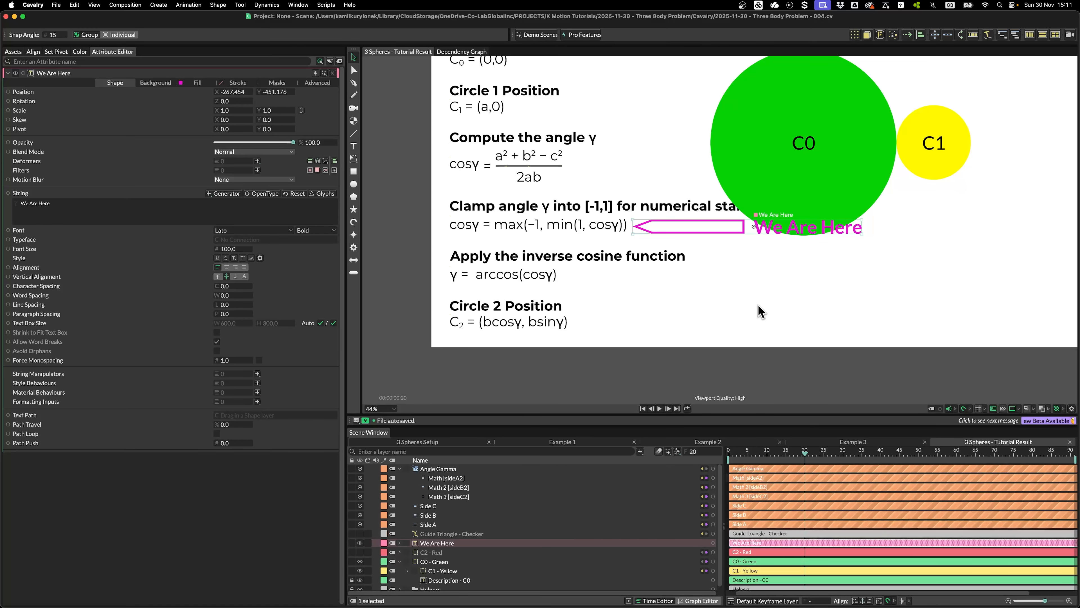
Add a Jsmath utility and connect the Angle Gamma layer to its number input
scroll(523, 230, "up", 2)
left_click(442, 469)
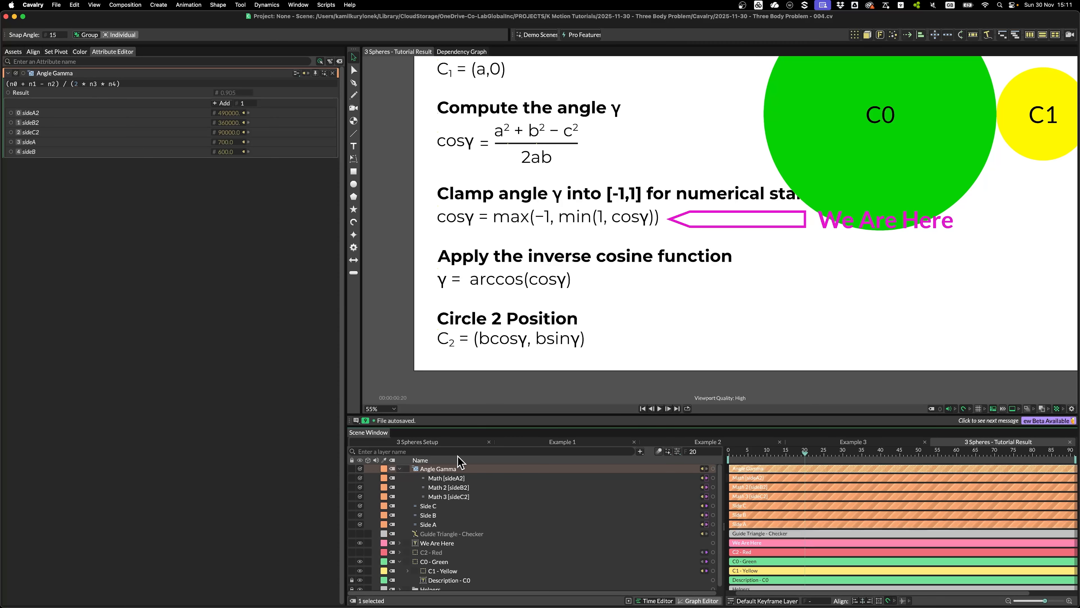
key("super+period")
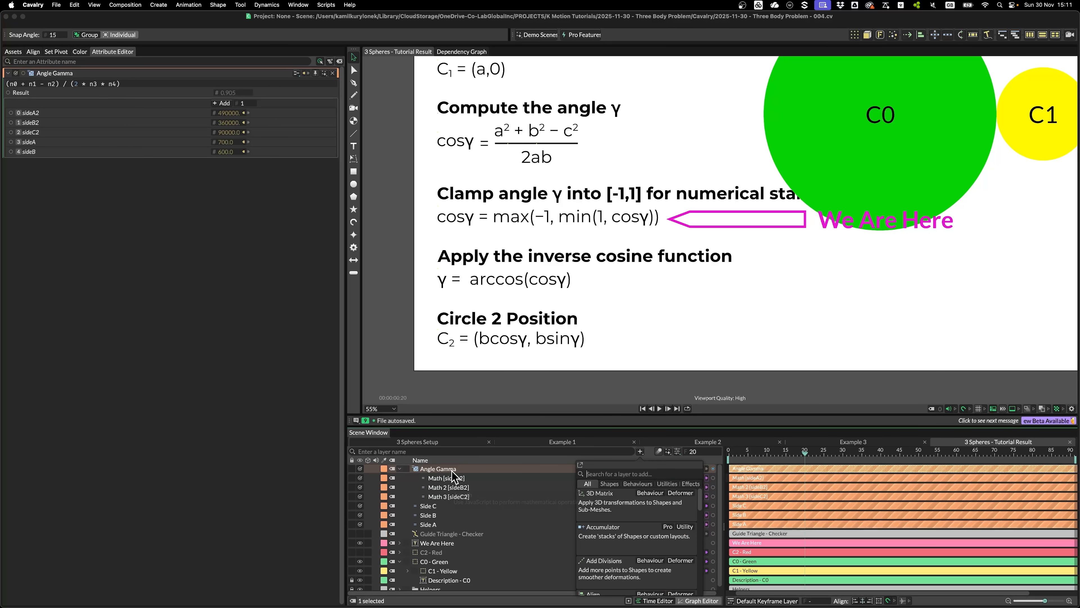
type("jsm")
key("Return")
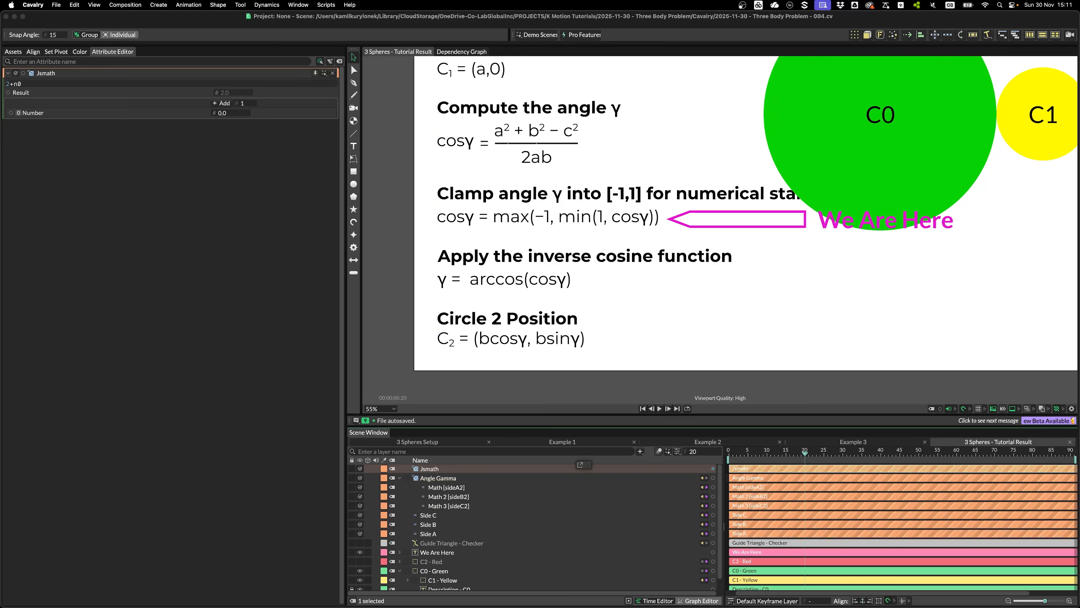
left_click(713, 478)
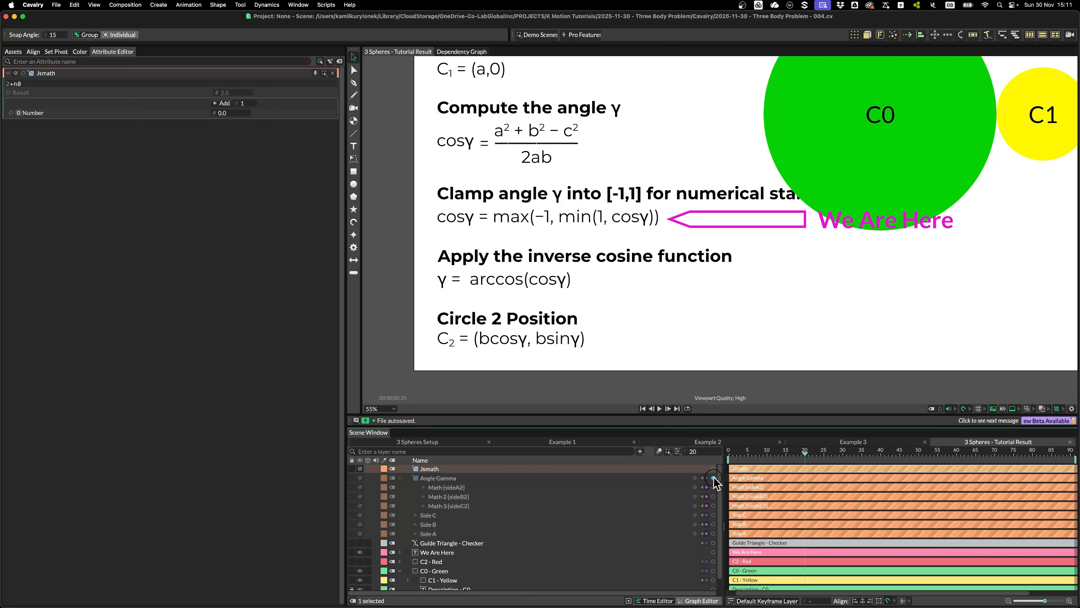
left_click_drag(714, 481, 234, 113)
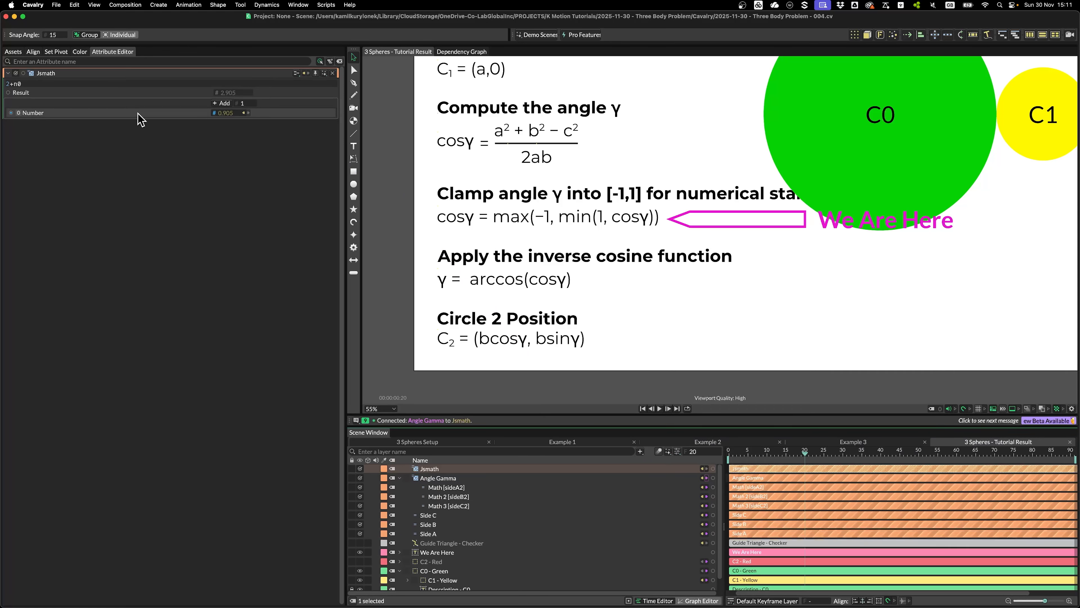
Rename the Jsmath number input to angleGamma and nest the Angle Gamma layer under Jsmath
right_click(98, 114)
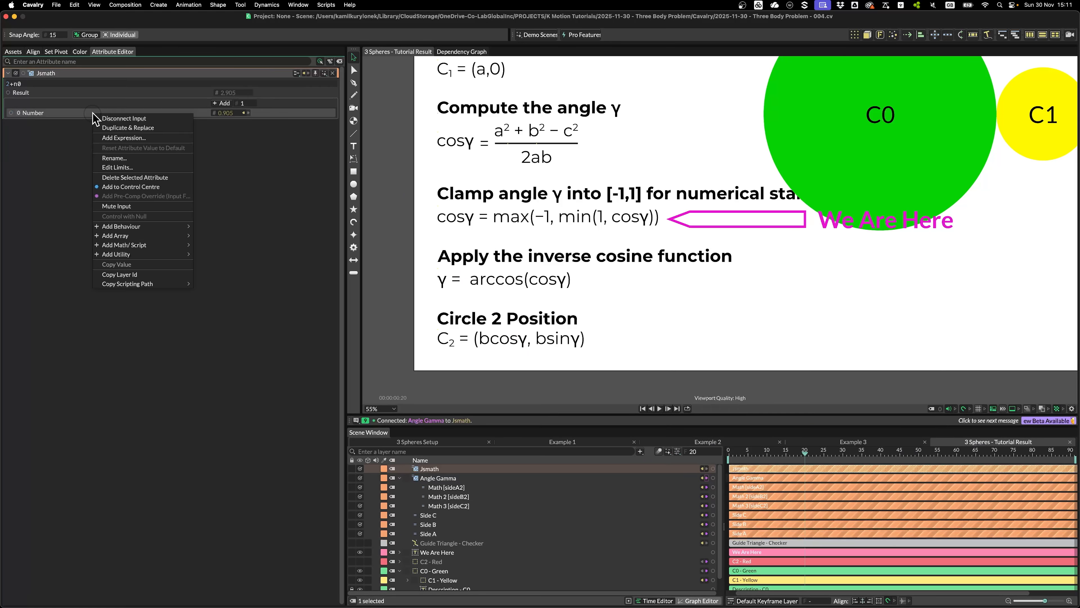
left_click(120, 162)
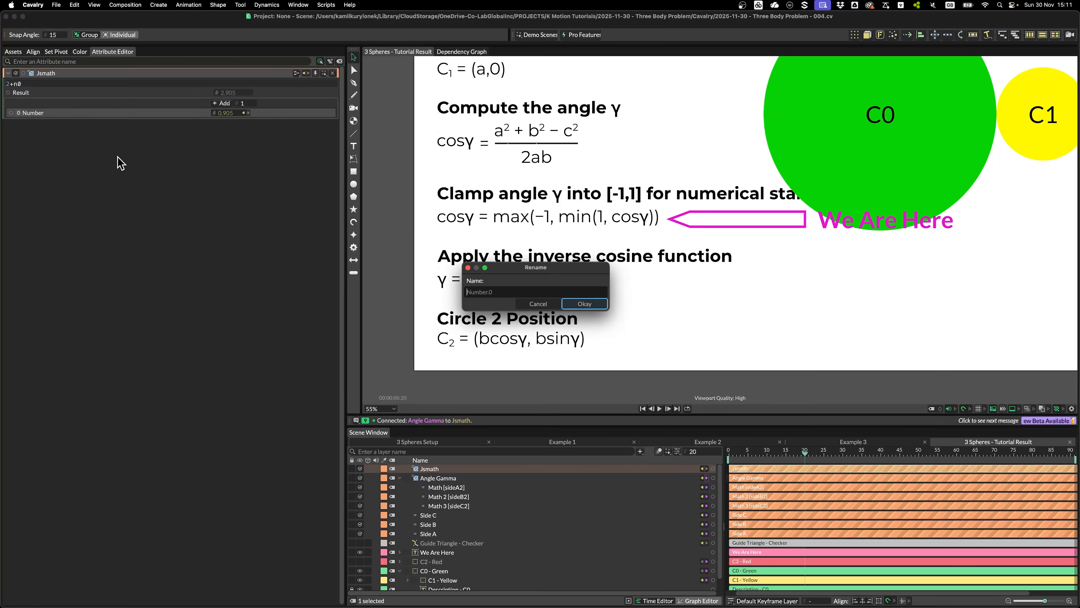
type("angleGamma")
key("Return")
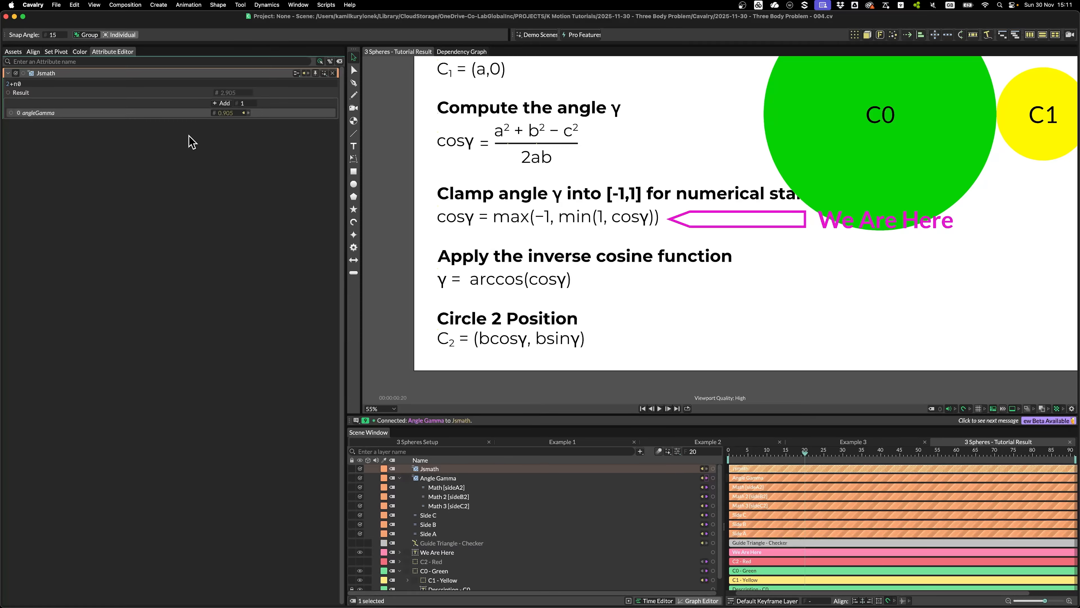
left_click_drag(439, 478, 438, 469)
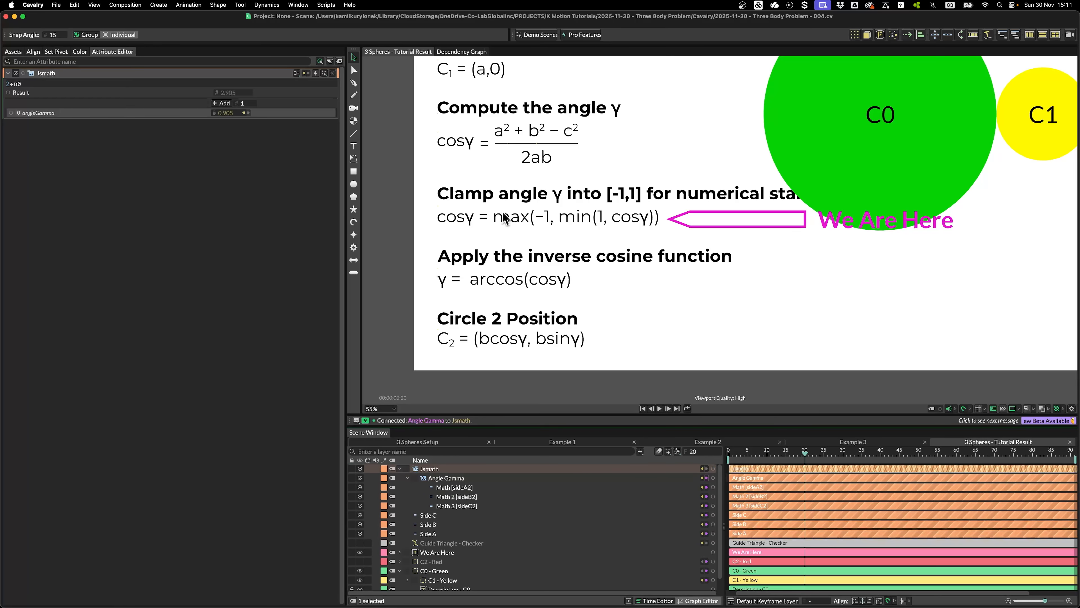
Set the Jsmath expression to Math.max(-1, Math.min(1, n0)), consulting the JavaScript cheat sheet in Chrome, and rename the layer Clamp Angle Gamma [-1,1]
scroll(600, 215, "up", 2)
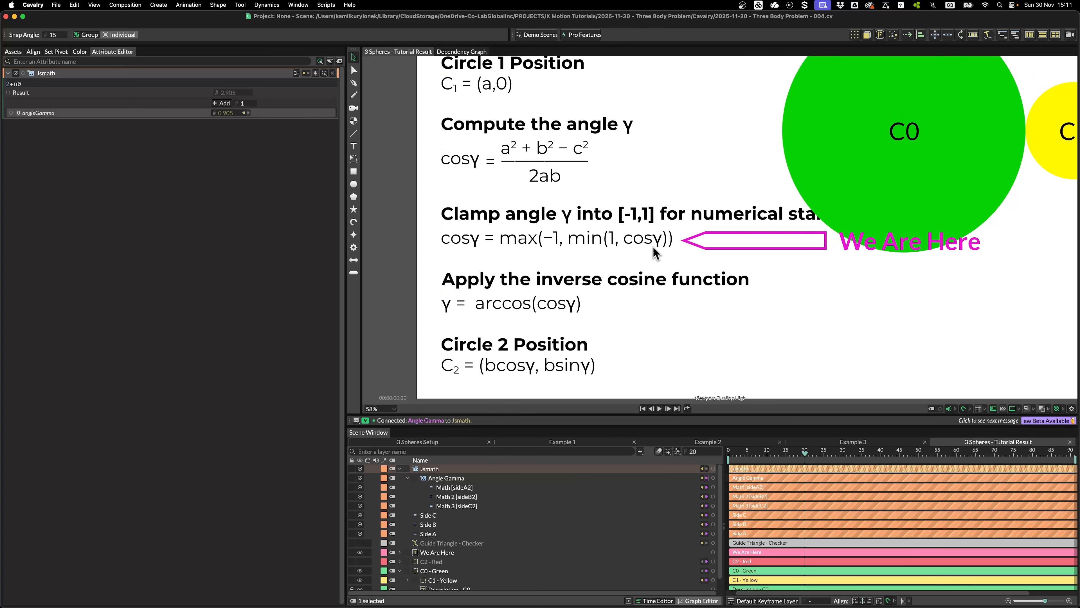
left_click(76, 84)
key("super+Tab")
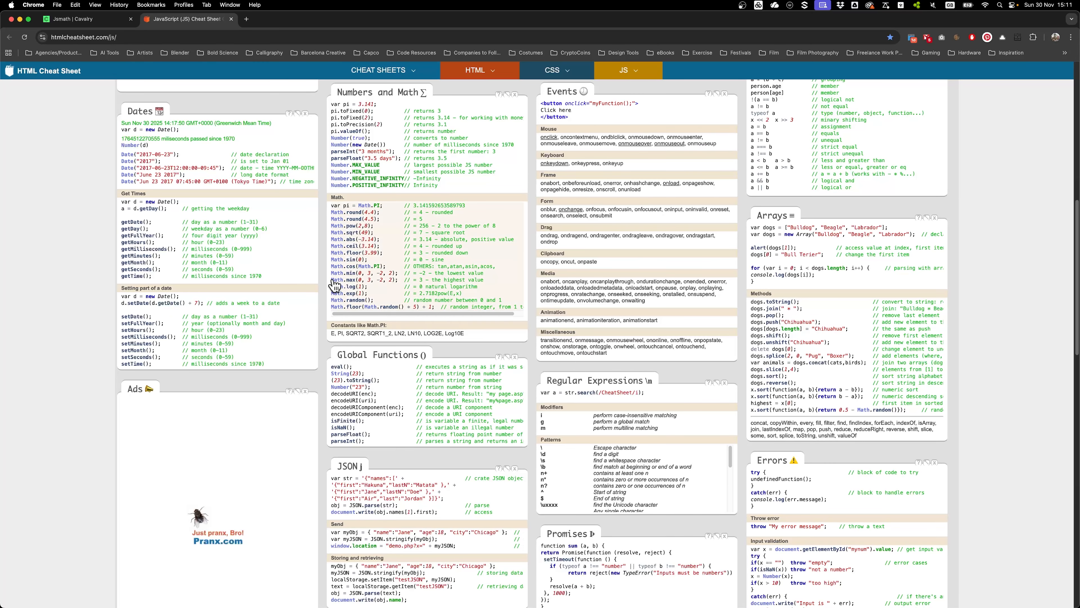
key("super+Tab")
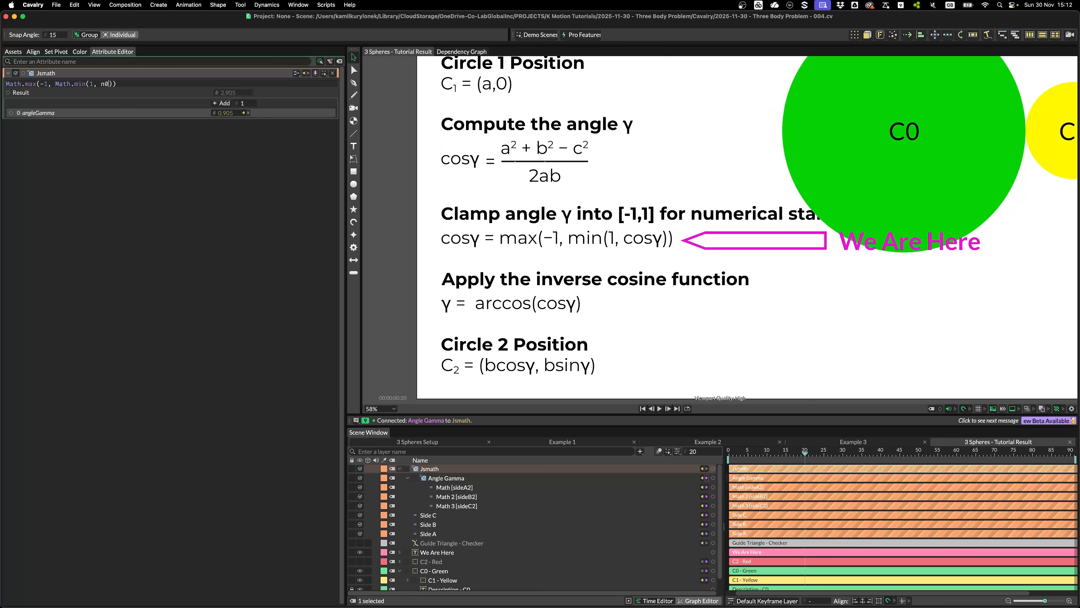
left_click(250, 162)
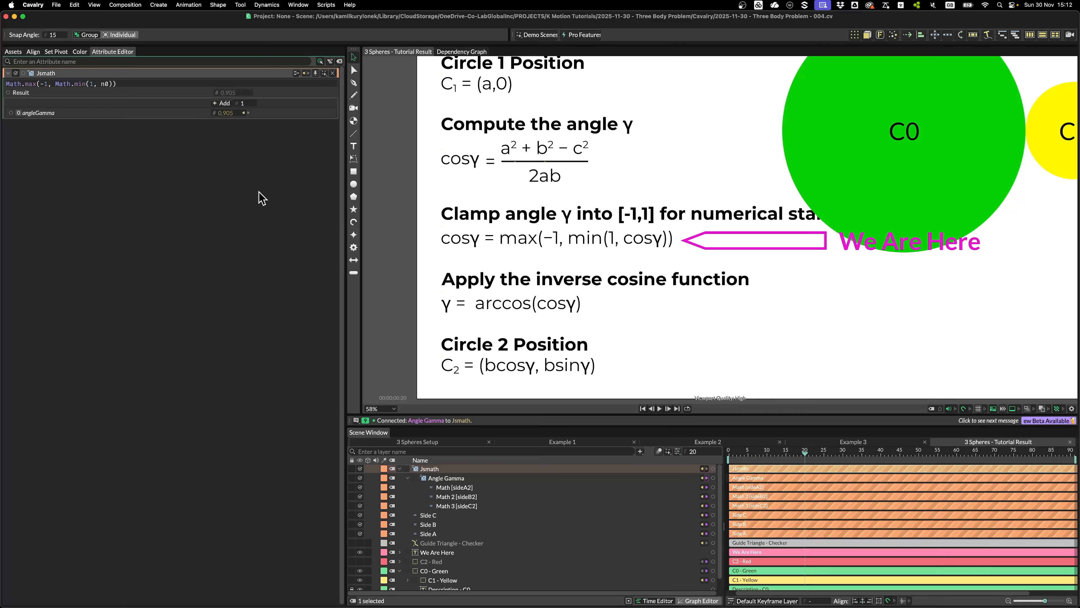
double_click(480, 470)
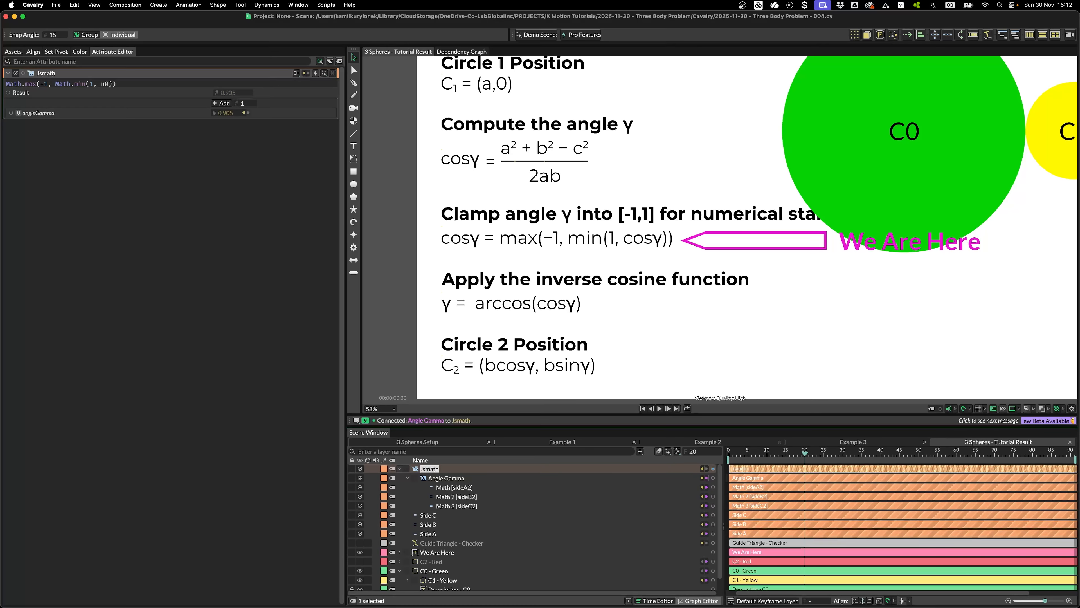
type("Clamp Angle Gamma [-1,1")
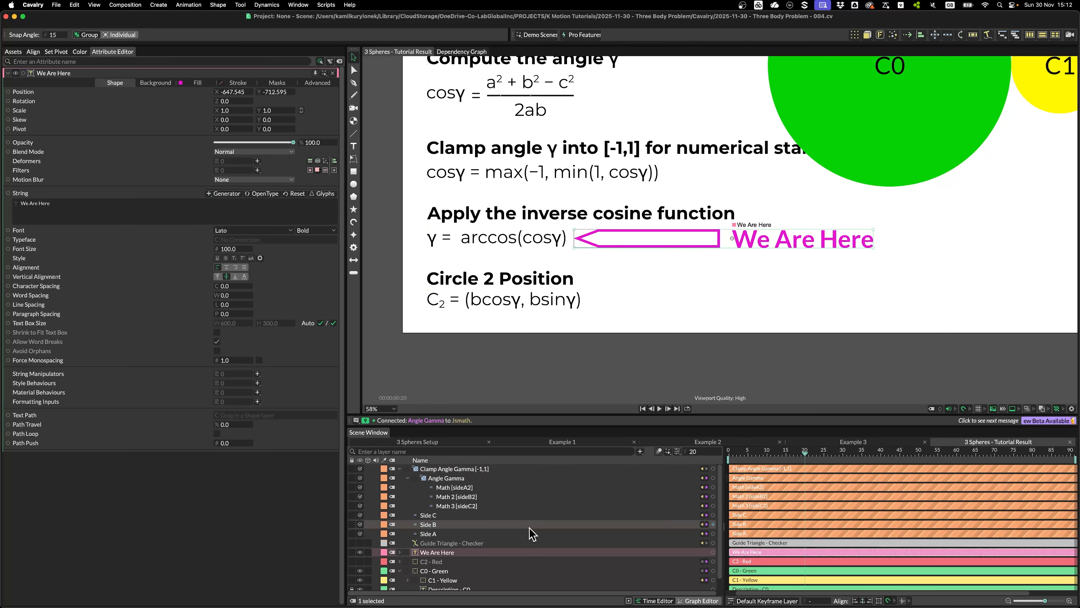
Add another Jsmath utility and connect Clamp Angle Gamma [-1,1] to its number input
key("Tab")
type("jsm")
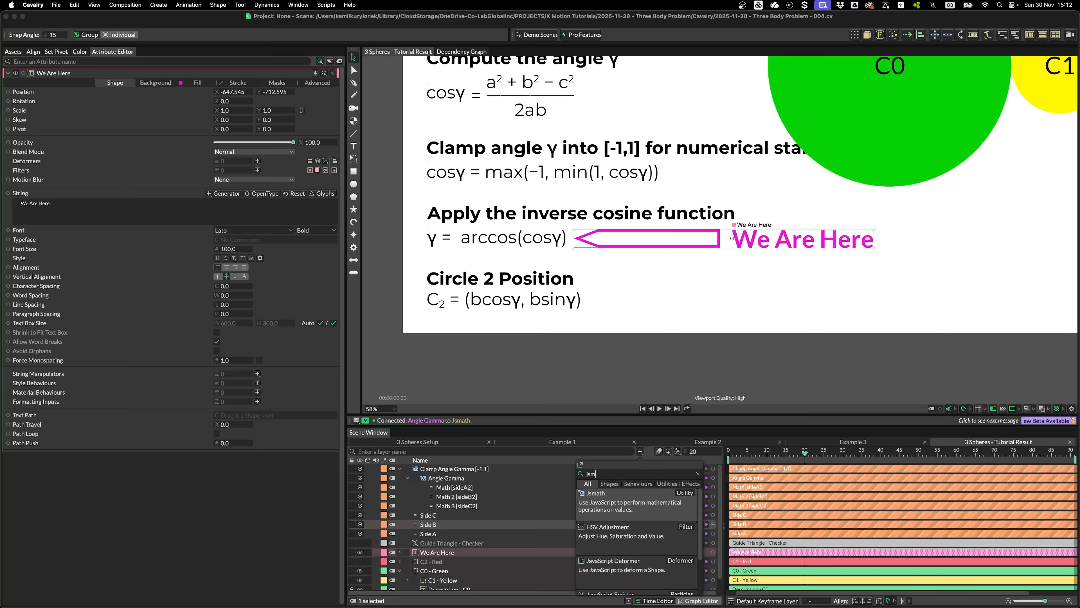
key("Return")
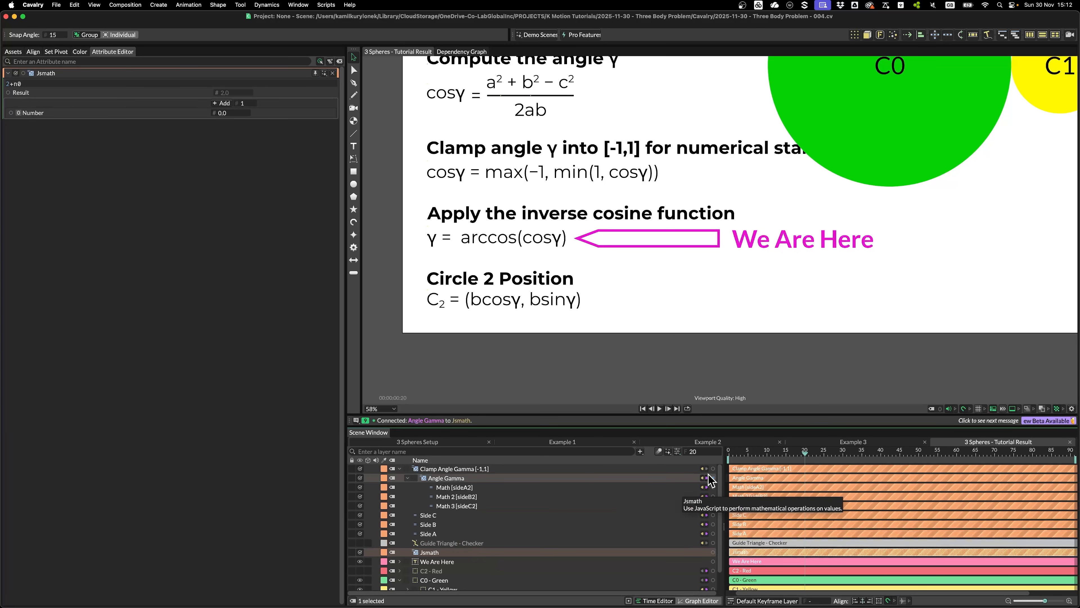
left_click_drag(713, 468, 230, 110)
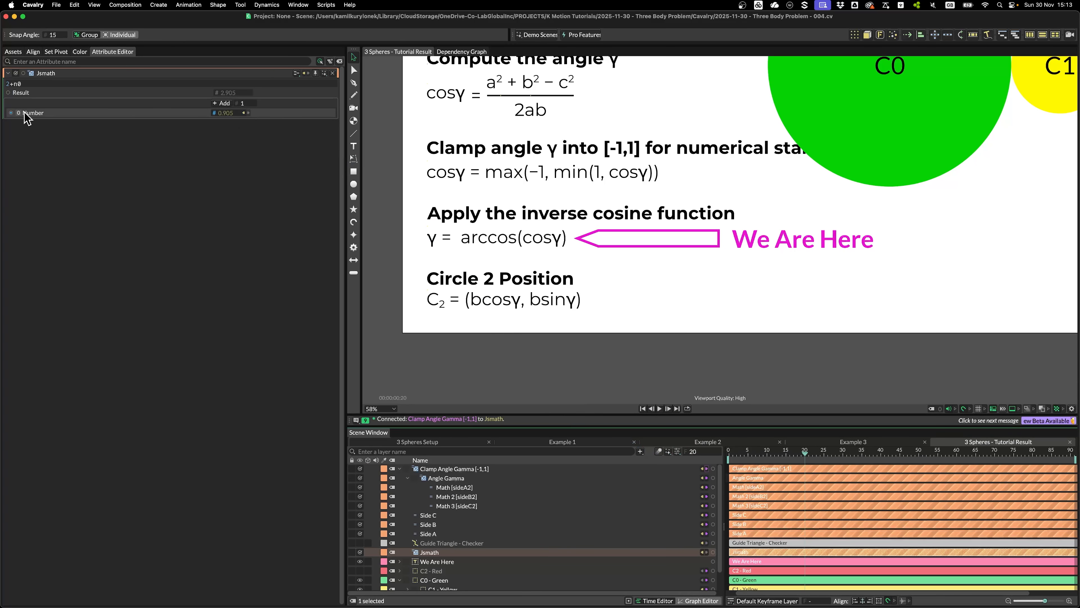
Rename the new Jsmath layer's number input to clampGammaAngle
right_click(44, 119)
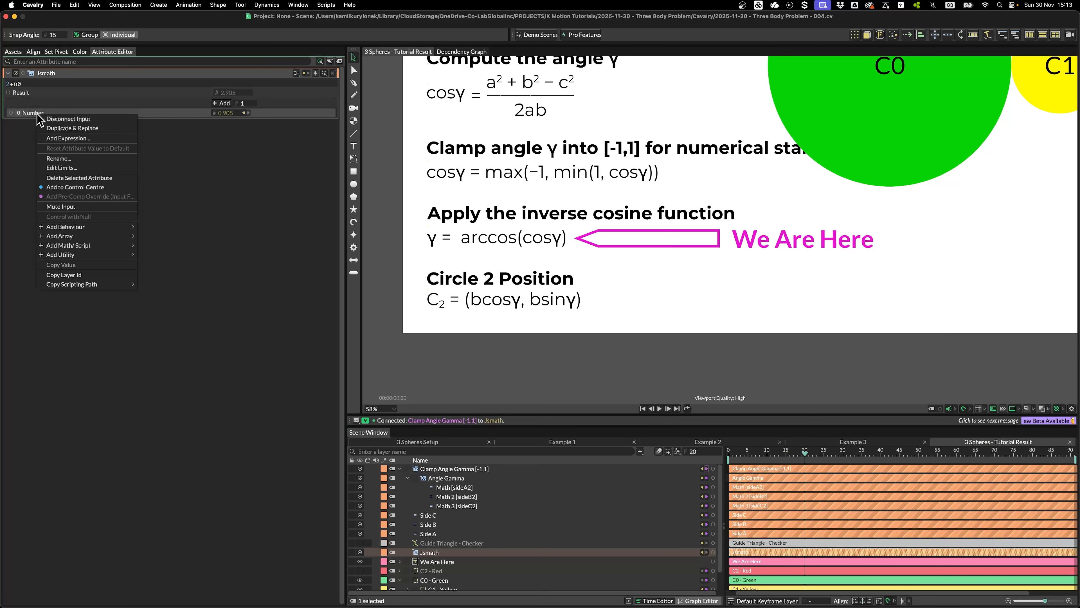
left_click(60, 161)
type("clampGammaAngle")
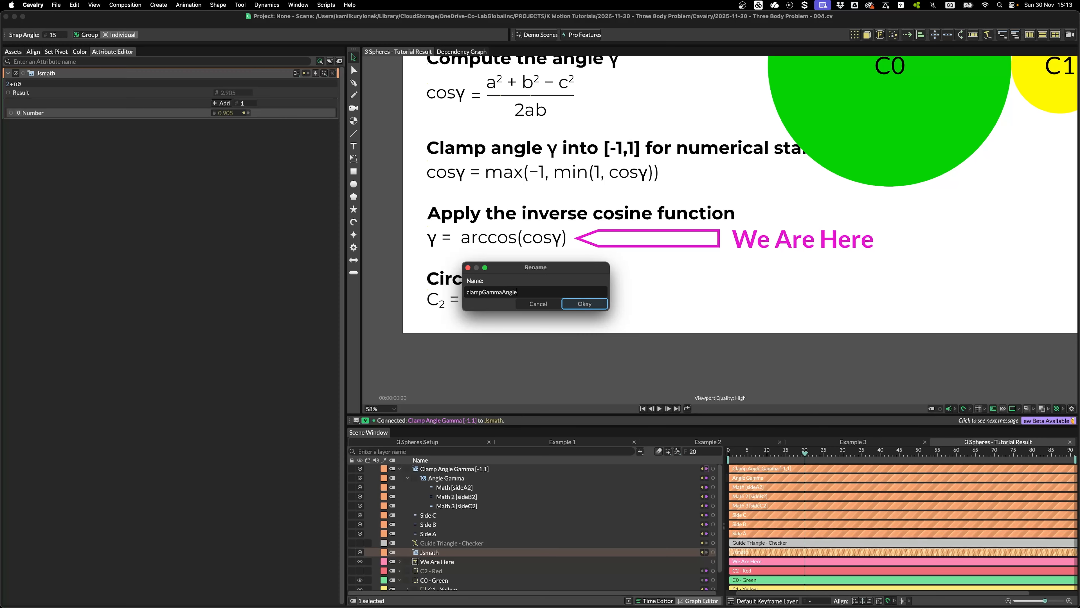
key("Return")
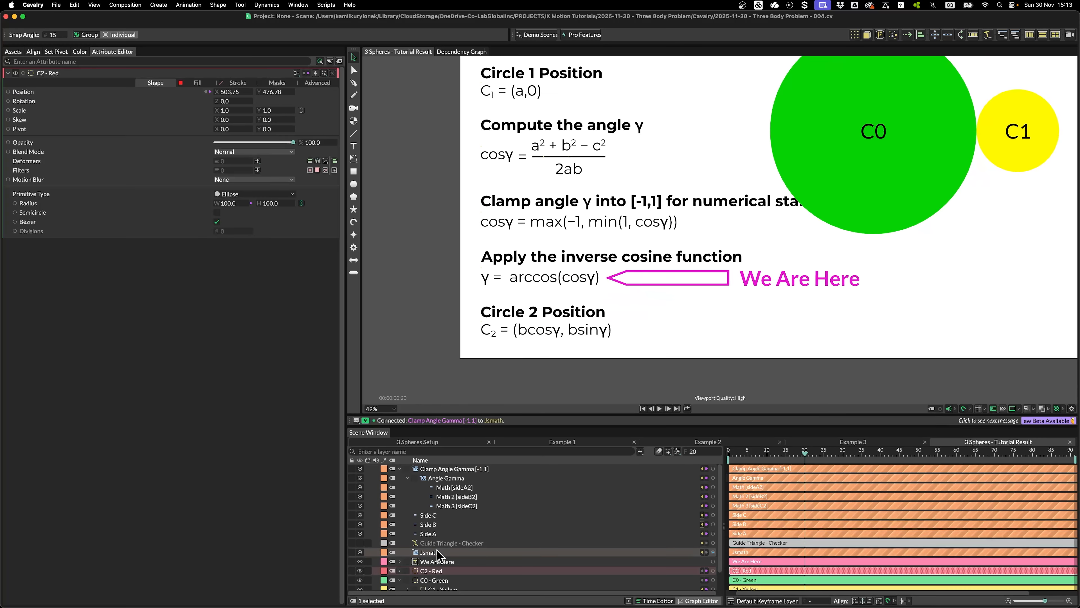
Set the new Jsmath layer's expression to Math.acos(n0)
left_click(435, 554)
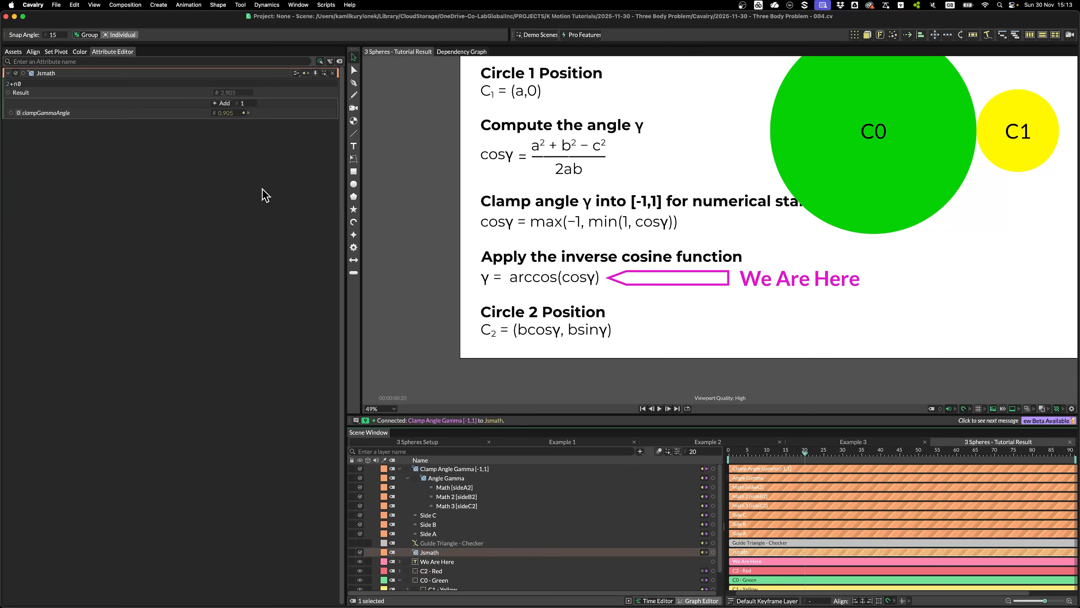
scroll(545, 272, "up", 4)
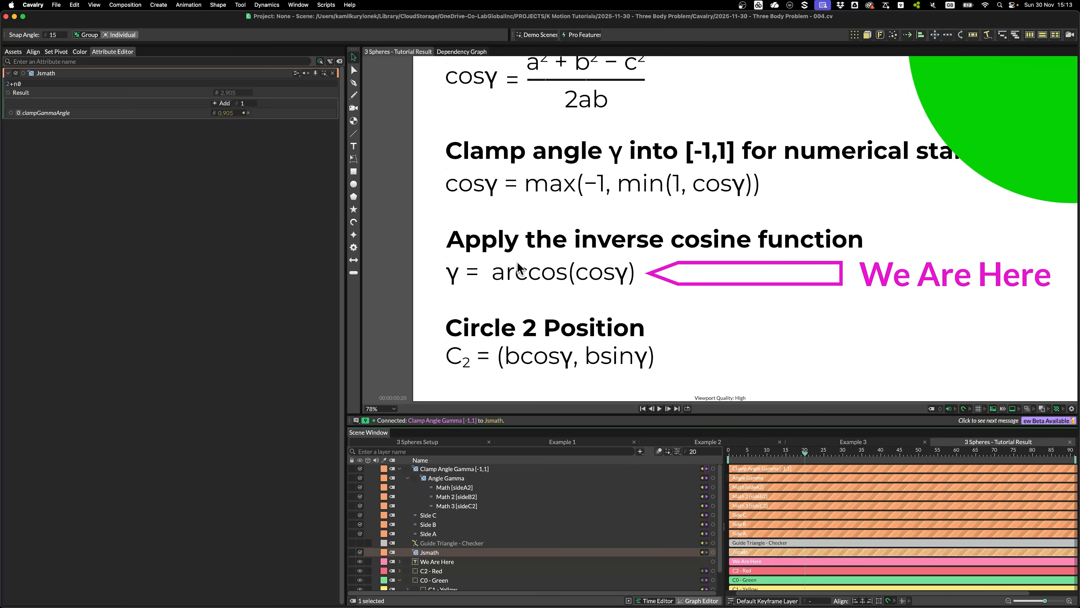
left_click(150, 84)
key("super+a")
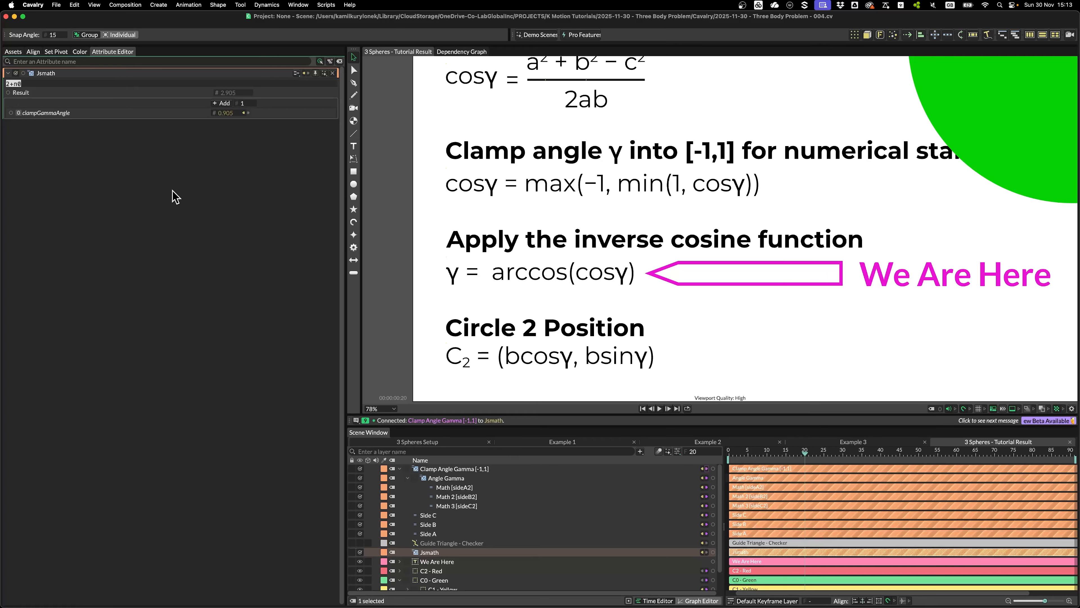
type("Math.acos(n0")
left_click(219, 195)
Rename the Jsmath layer to Inverse Cos Gamma and nest Clamp Angle Gamma [-1,1] under it
double_click(429, 552)
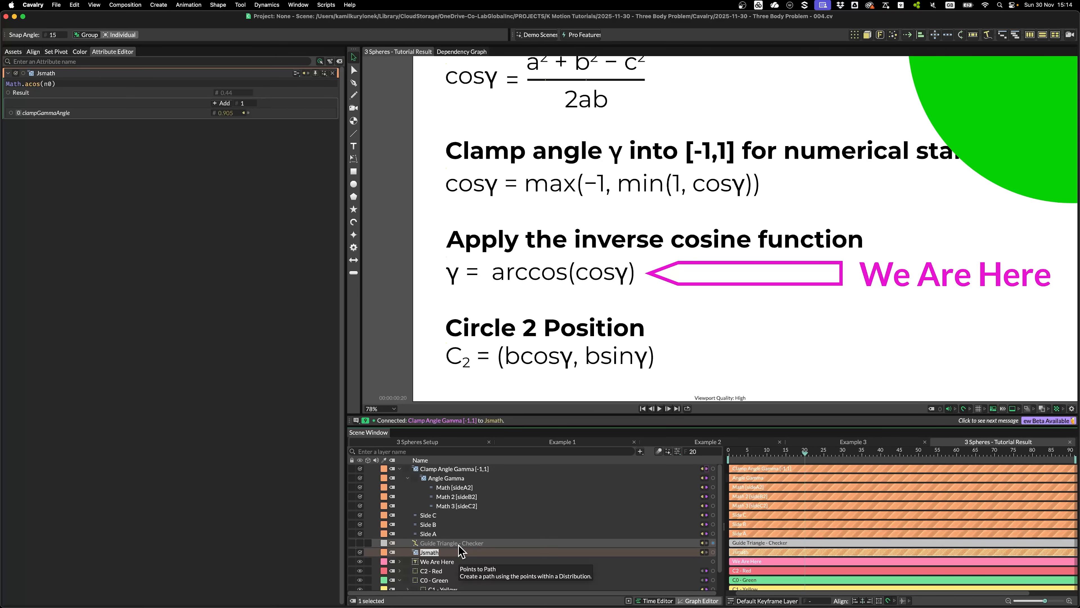
type("Inverse Cos G")
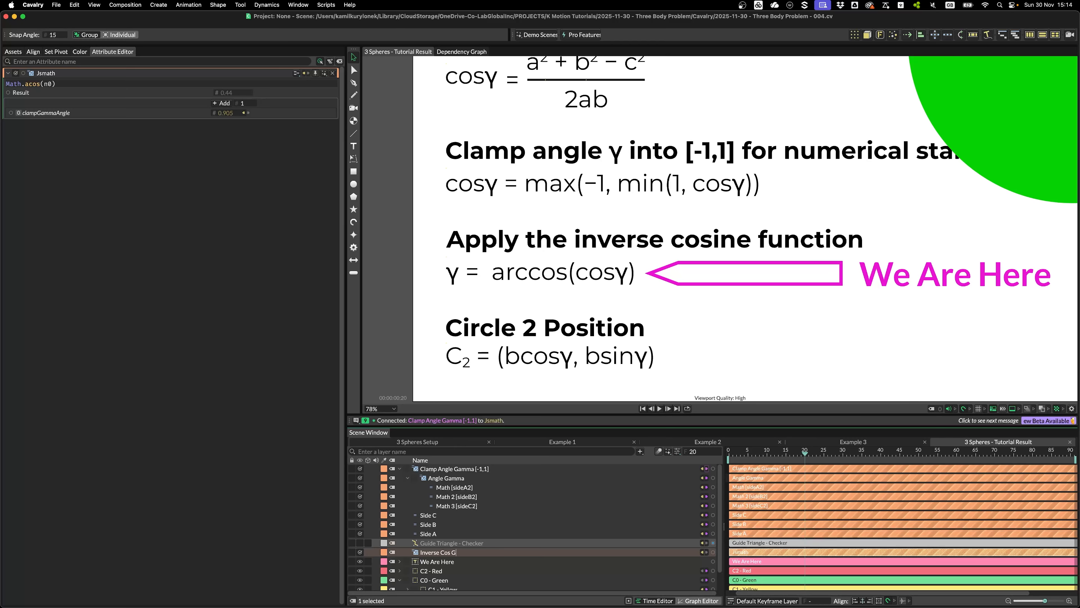
type("amma")
key("Return")
left_click_drag(442, 552, 440, 468)
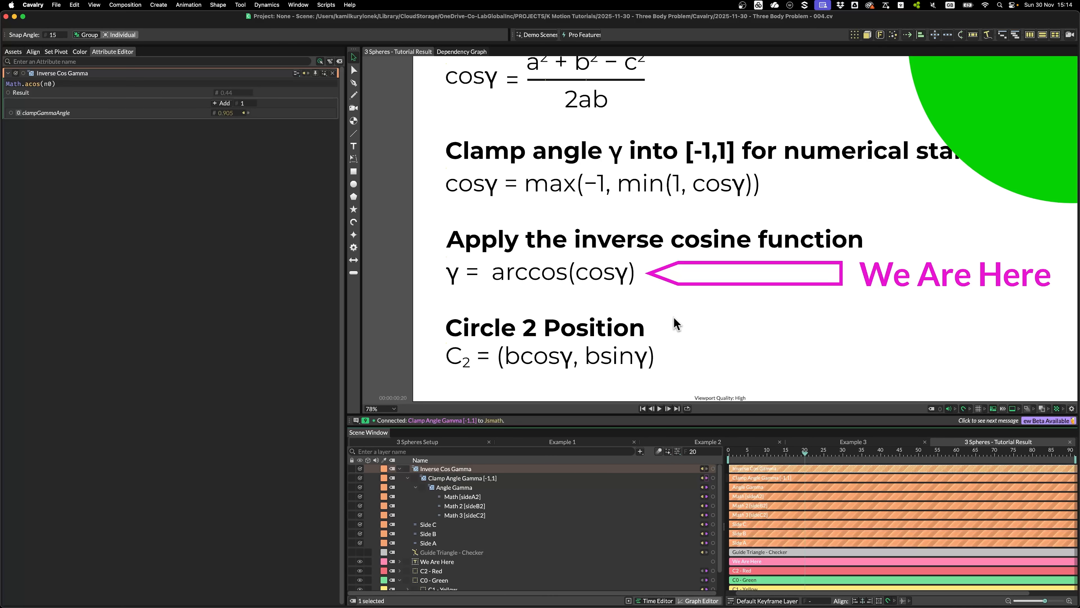
Move the We Are Here marker beside the Circle 2 Position formula and enlarge the Scene Window to show more layers
scroll(590, 337, "down", 4)
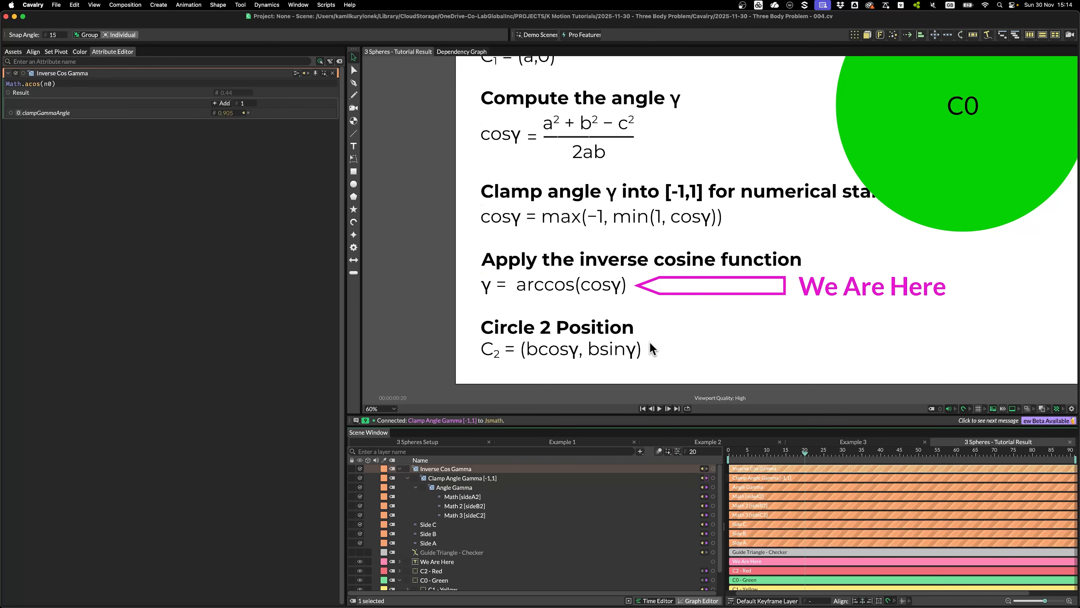
left_click_drag(817, 219, 815, 280)
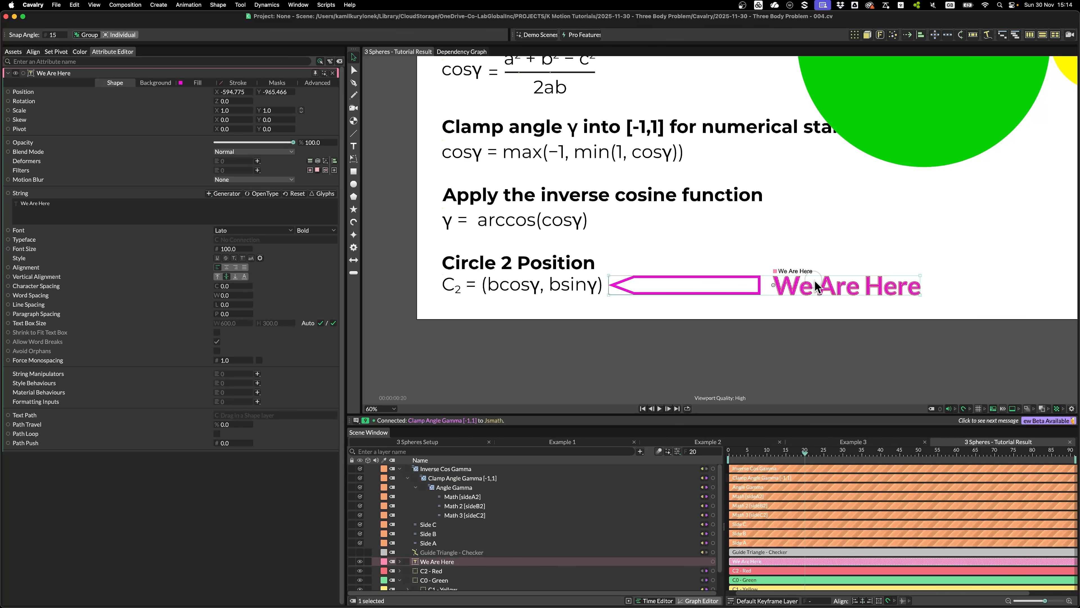
left_click_drag(563, 414, 563, 315)
scroll(659, 162, "down", 5)
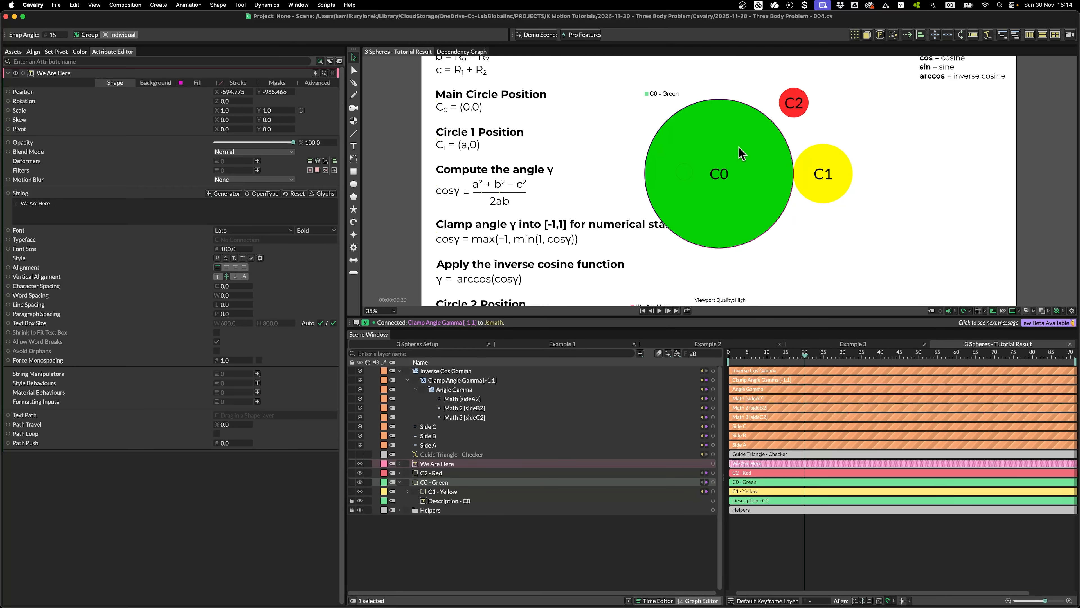
Move C2 - Red to about X 548, Y 360, closer to C1, and parent it to C0 - Green
left_click(789, 102)
mouse_move(787, 103)
left_mouse_down()
mouse_move(793, 96)
mouse_move(795, 118)
left_mouse_up()
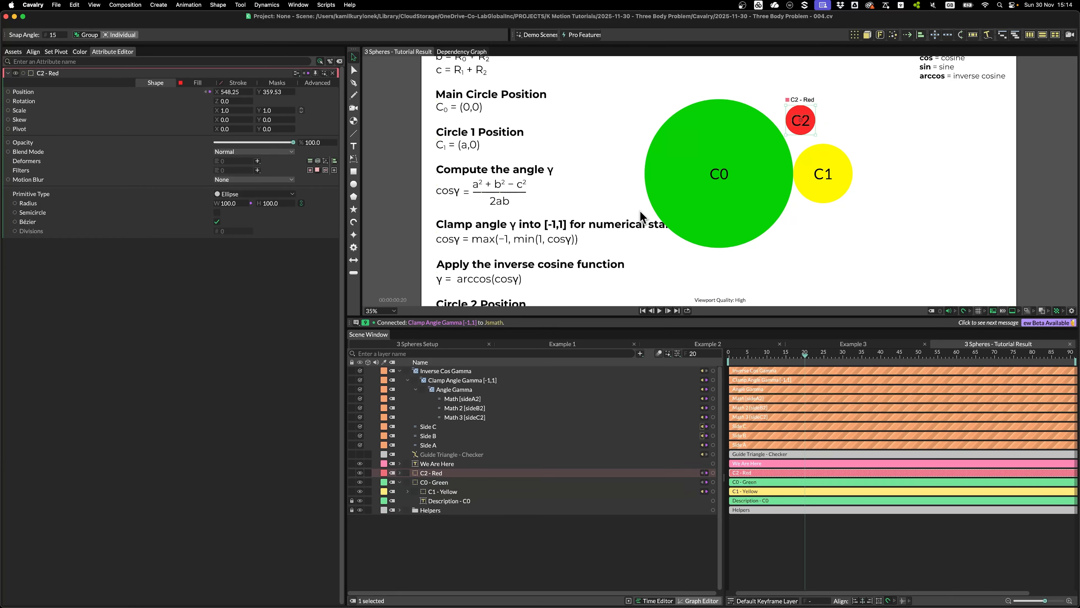
left_click_drag(639, 210, 665, 170)
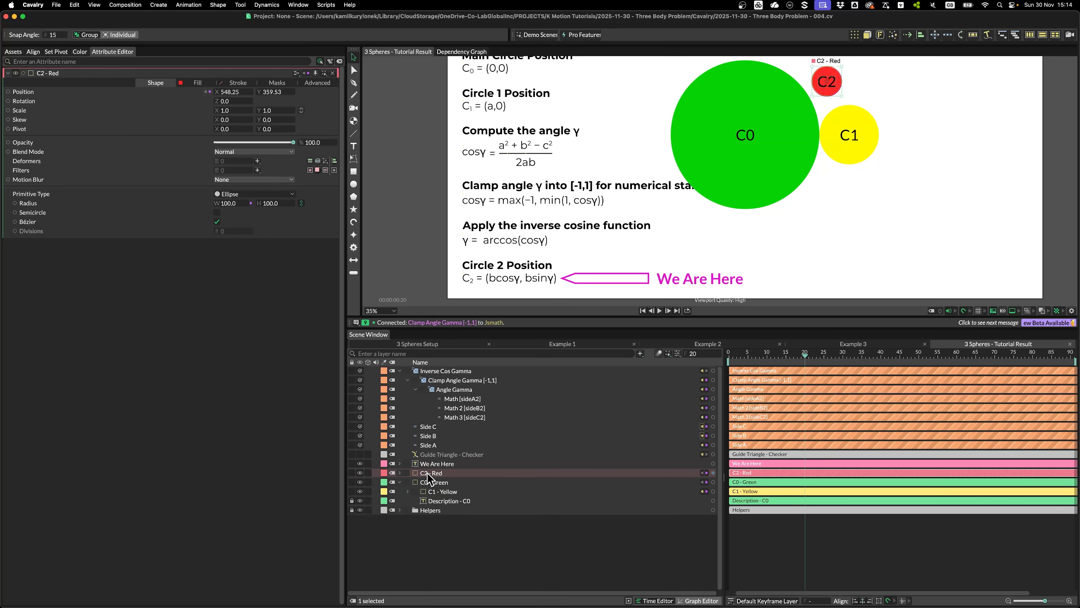
left_click_drag(429, 479, 464, 485)
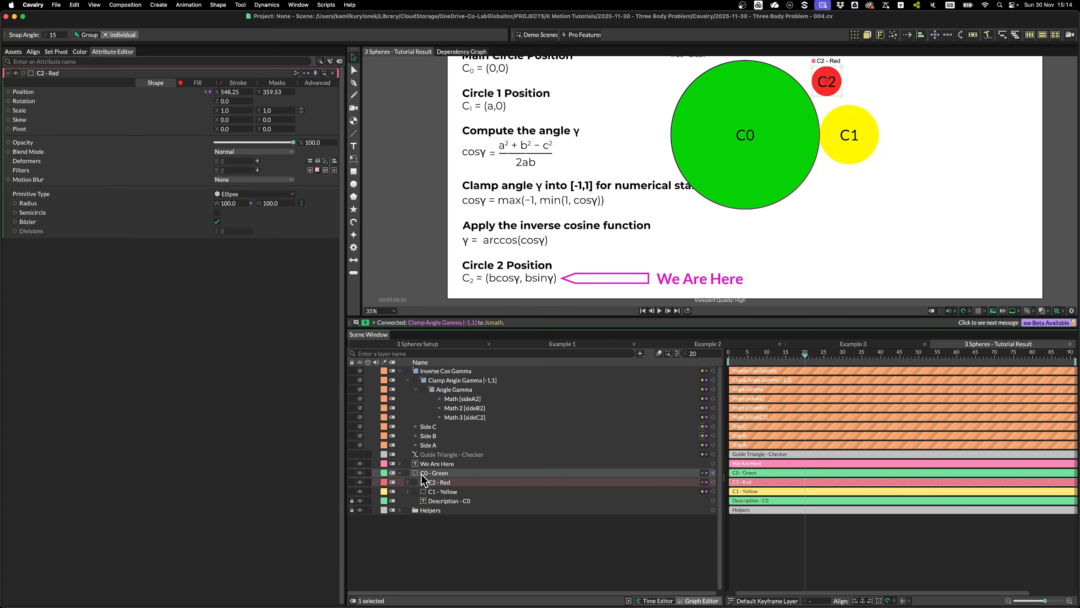
Add a new Jsmath utility layer for computing the Circle 2 position
left_click(745, 176)
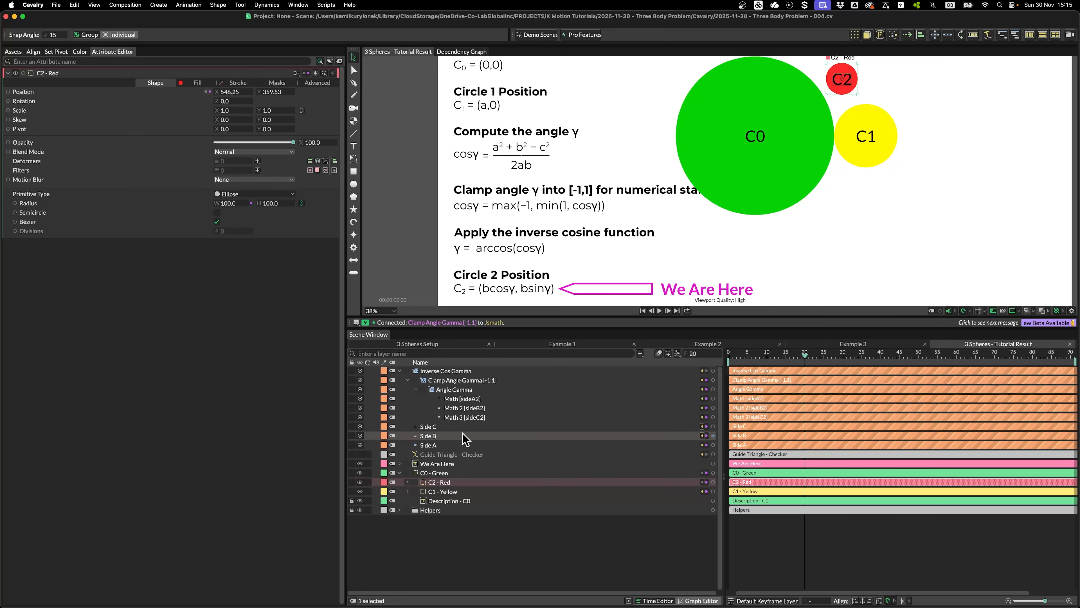
key("super+period")
type("jsm")
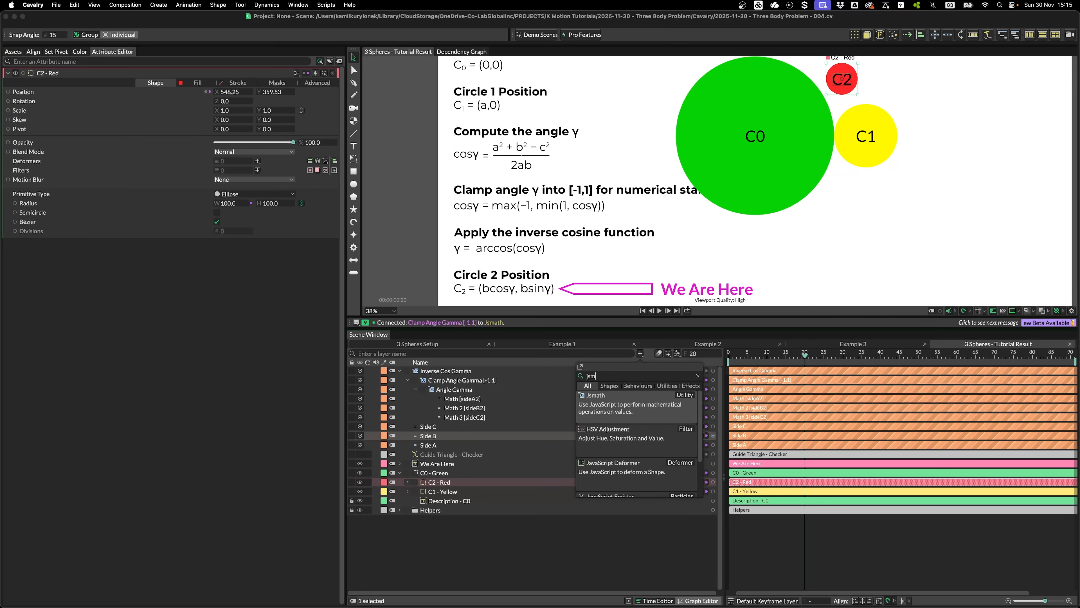
key("Return")
scroll(498, 298, "up", 3)
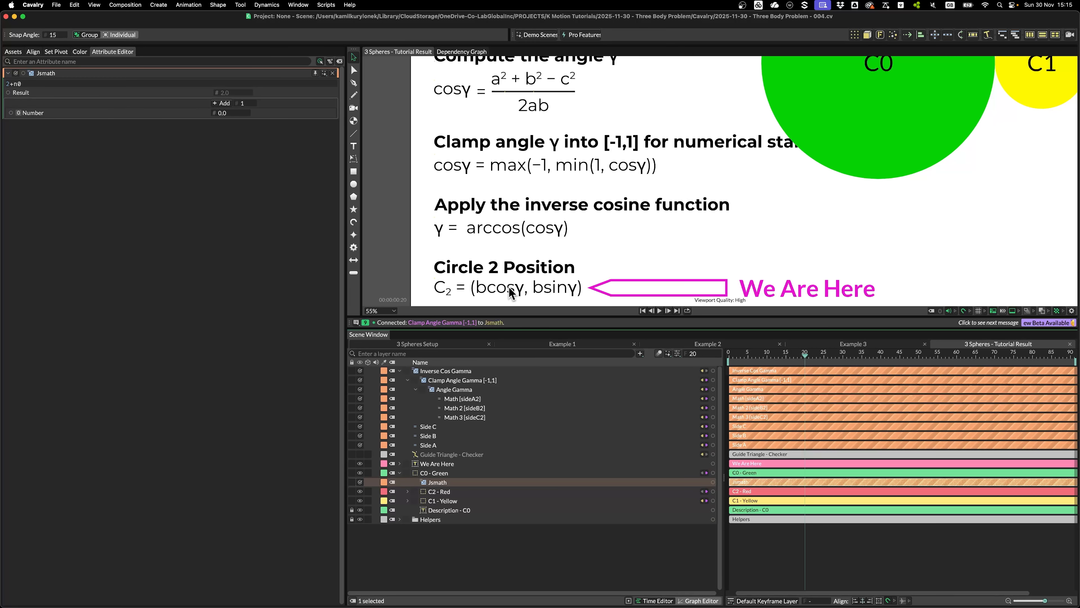
Rename the Jsmath layer's first number input to sideB
left_click(194, 113)
right_click(194, 114)
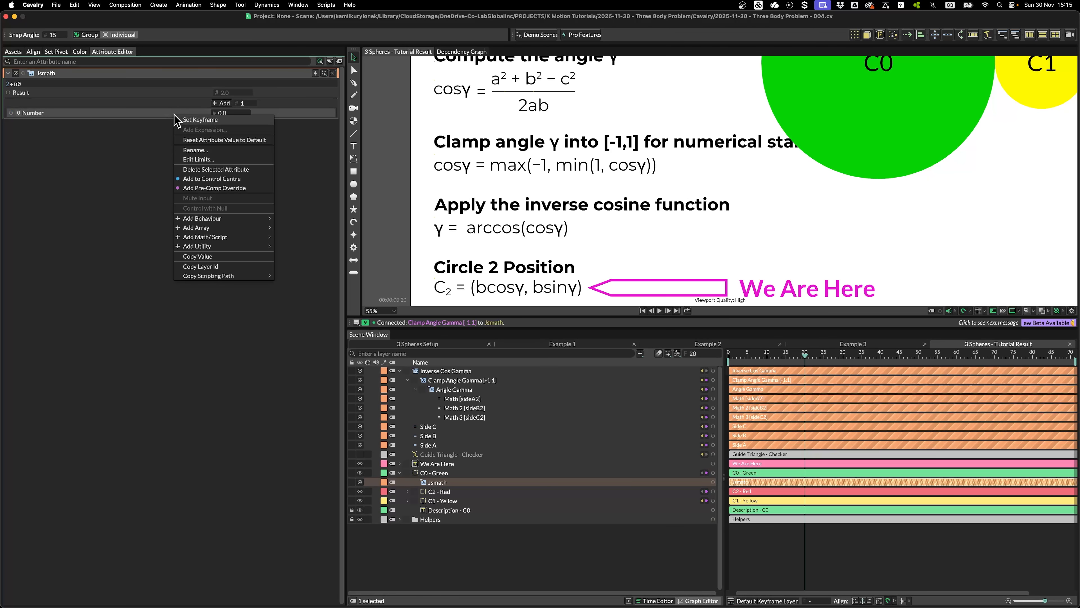
left_click(200, 145)
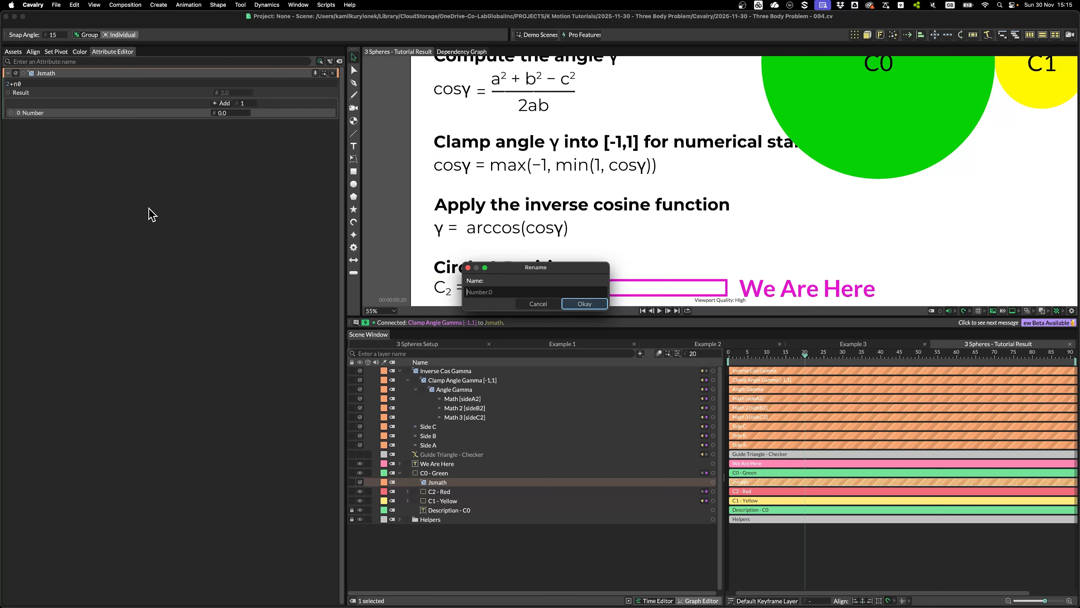
type("sideB")
key("Return")
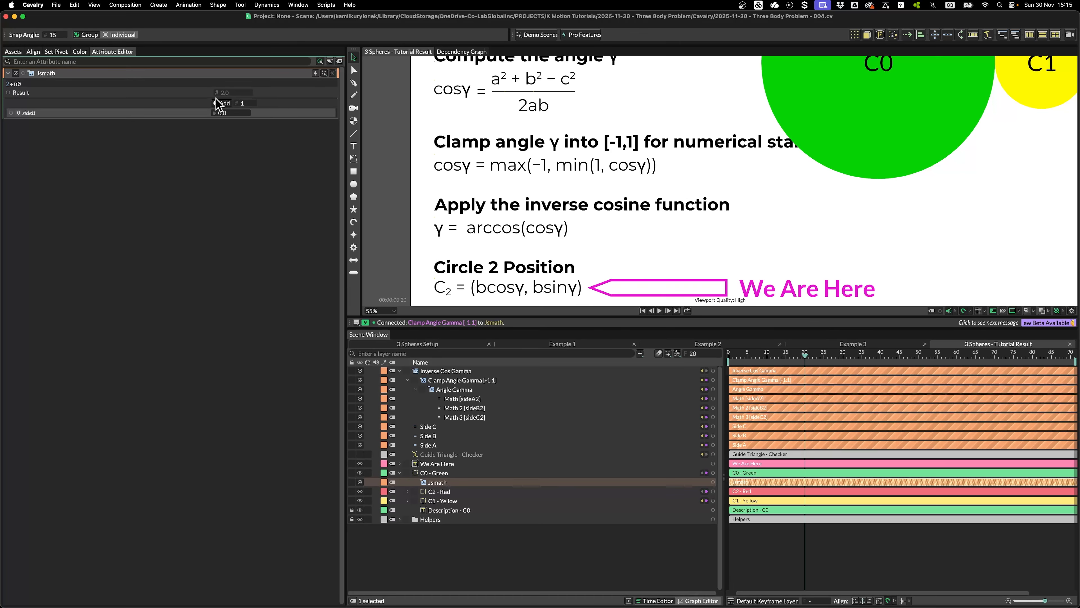
Add a second number input to the Jsmath layer and name it InverseCosGamma
left_click(225, 104)
right_click(92, 124)
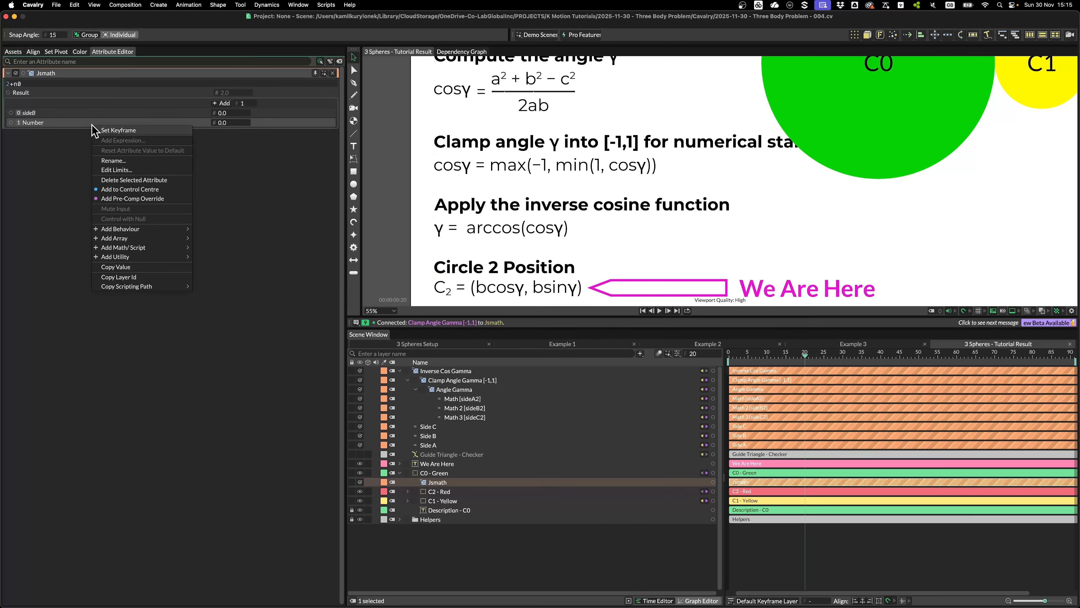
left_click(122, 158)
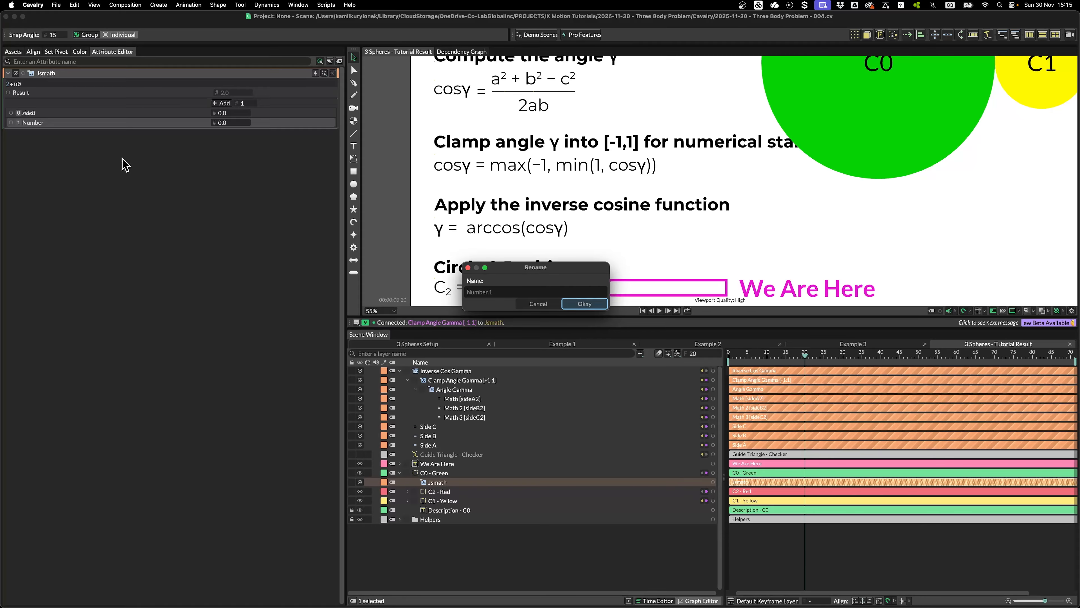
type("InverseCosGamma")
key("Return")
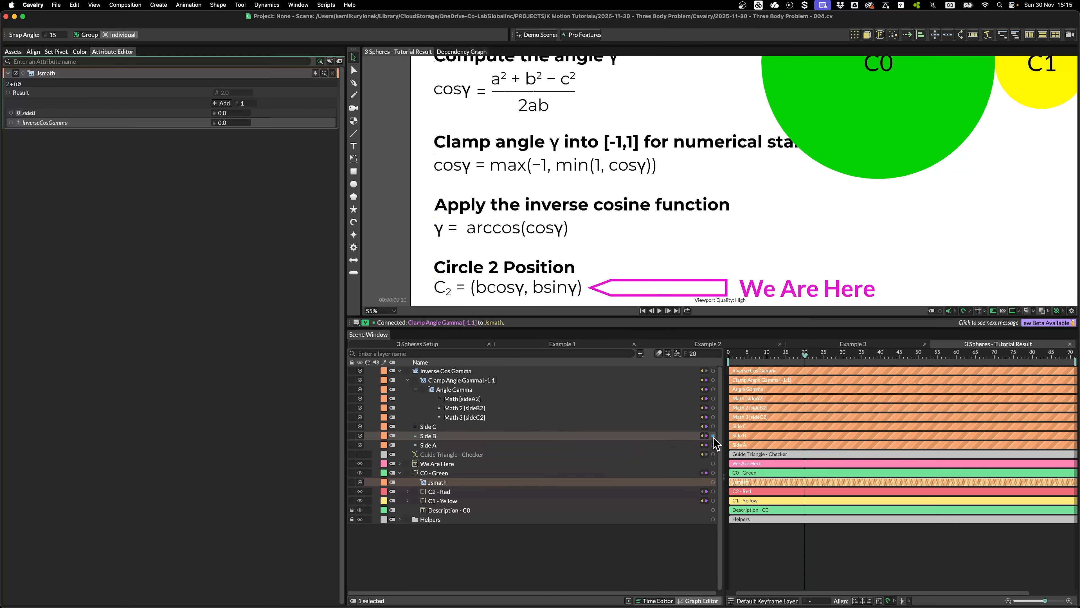
Connect Side B to the sideB input and Inverse Cos Gamma to the InverseCosGamma input
left_click_drag(713, 435, 212, 112)
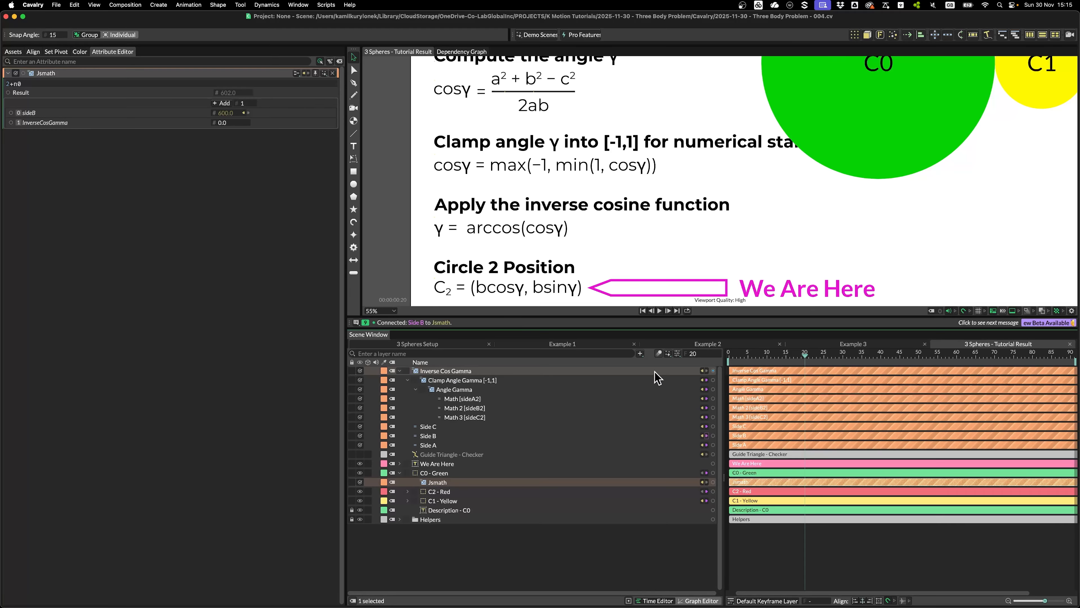
left_click_drag(713, 371, 232, 123)
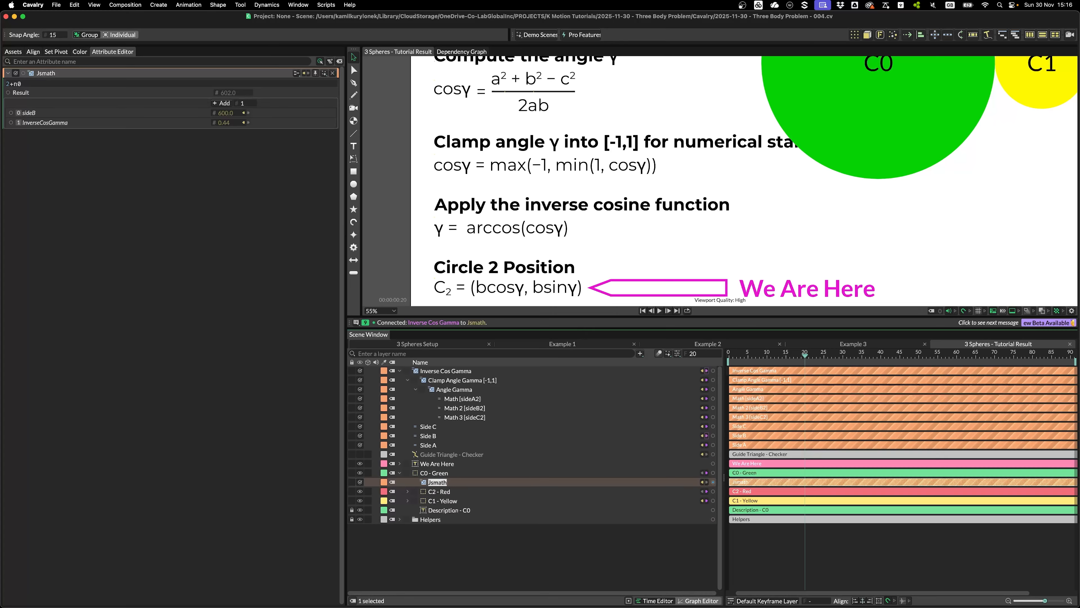
Rename the Jsmath layer to Position X, duplicate it, and name the copy Position Y
type("Position X")
key("super+d")
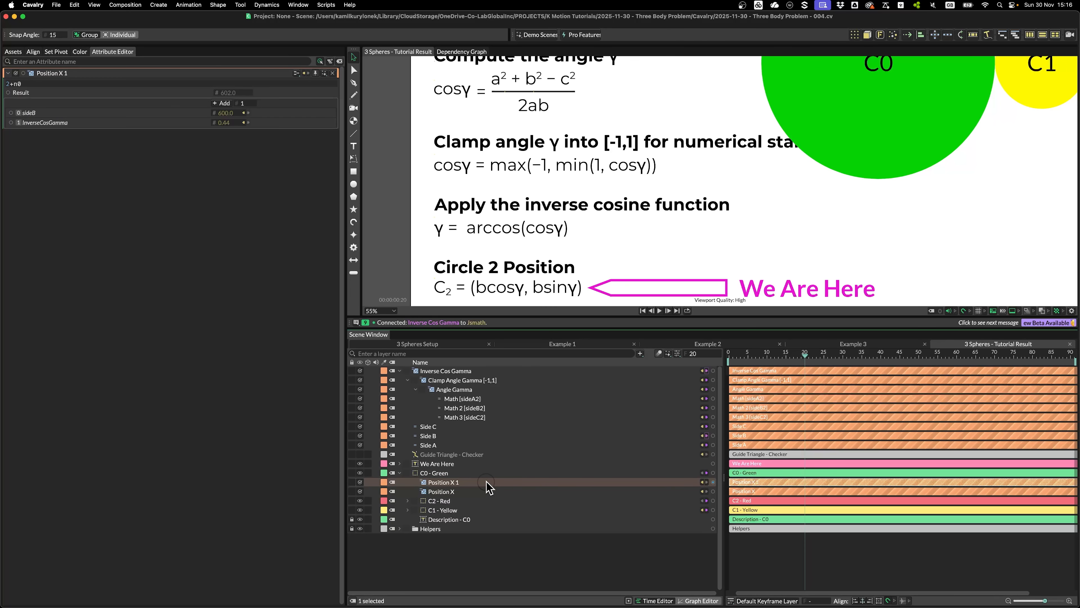
key("Return")
key("Right")
key("BackSpace")
Set the Position X layer's expression to n0 * Math.cos(n1)
left_click(454, 490)
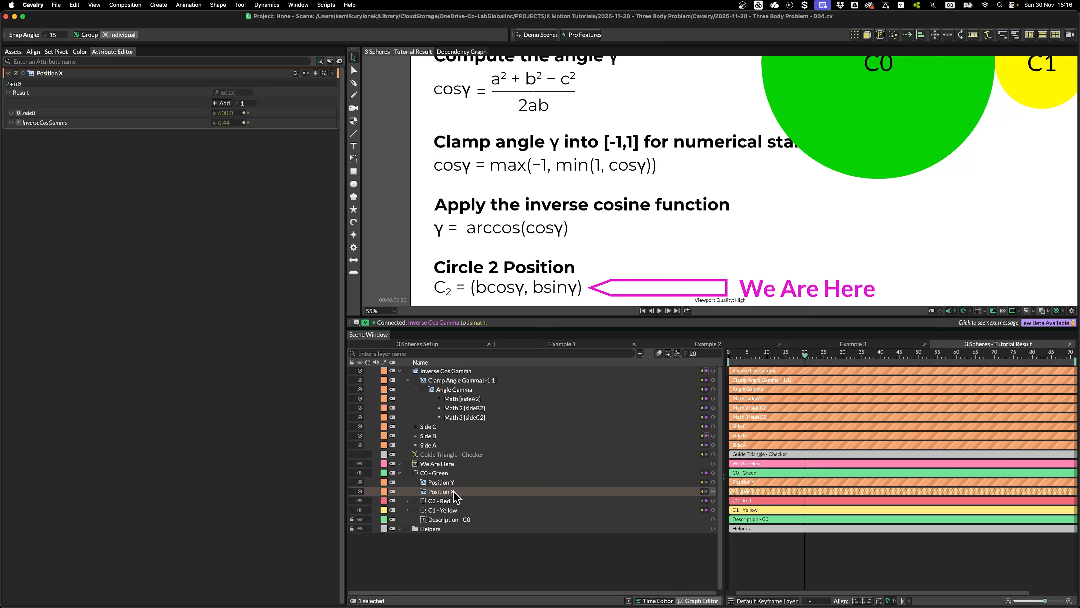
left_click(75, 84)
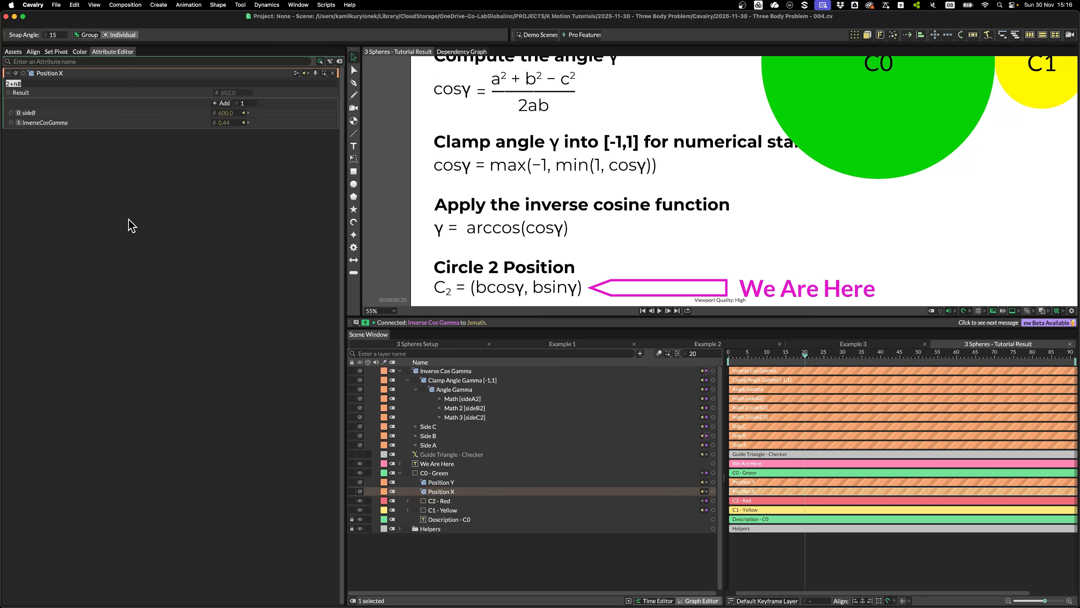
key("BackSpace")
type("(n1")
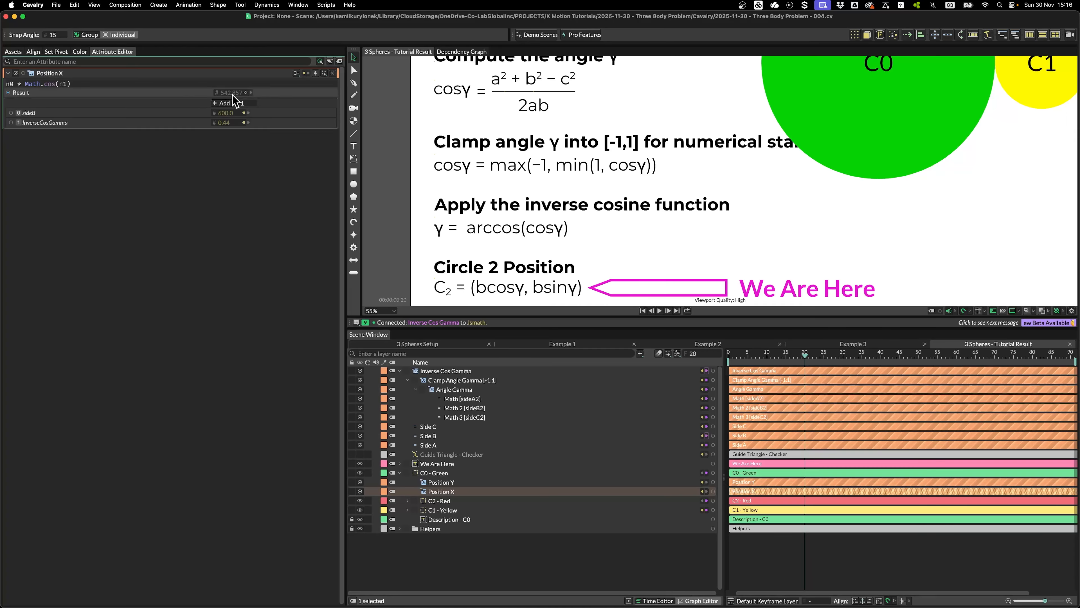
Set the Position Y layer's expression to n0 * Math.sin(n1)
scroll(785, 167, "down", 4)
scroll(730, 264, "up", 4)
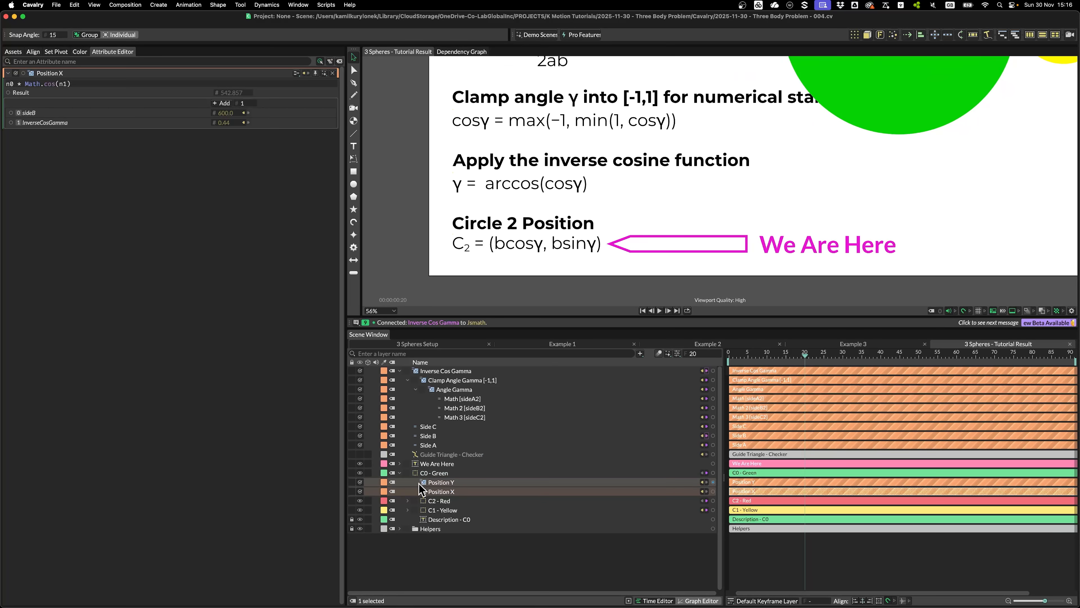
left_click(451, 482)
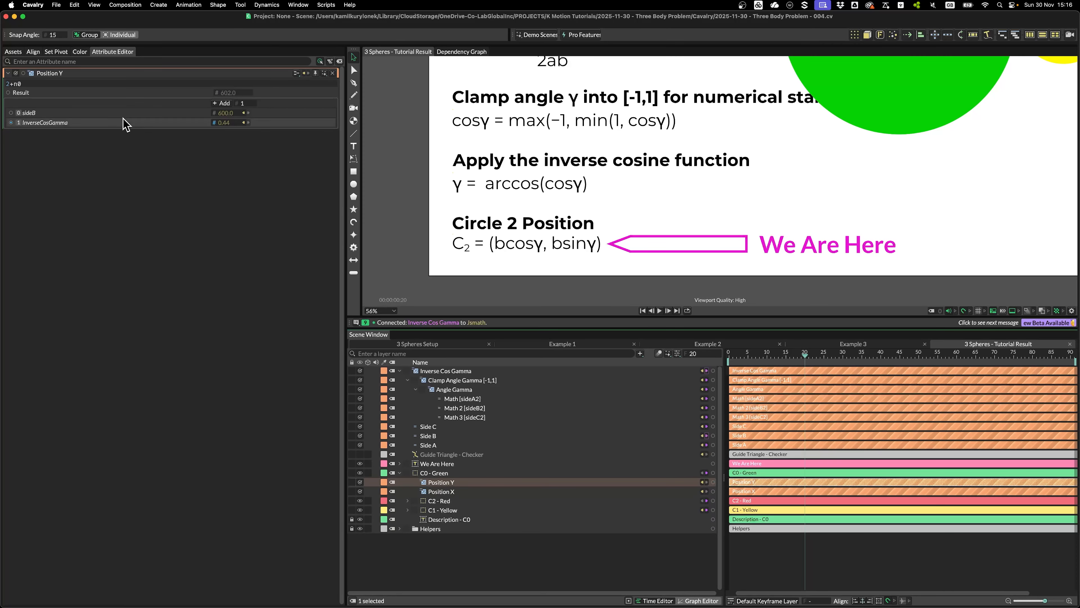
left_click(98, 82)
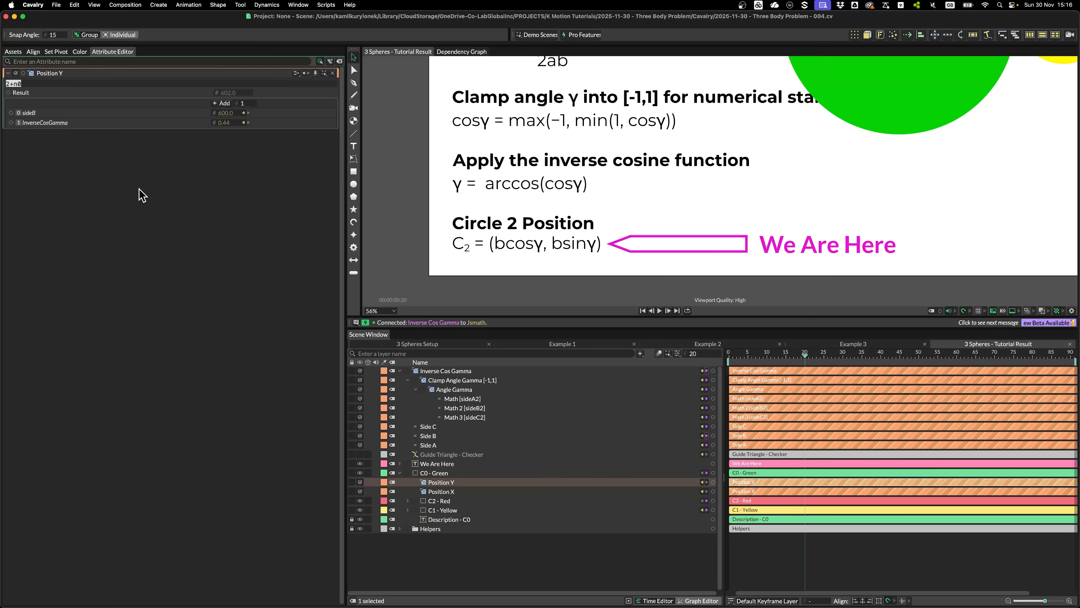
type("n(n1")
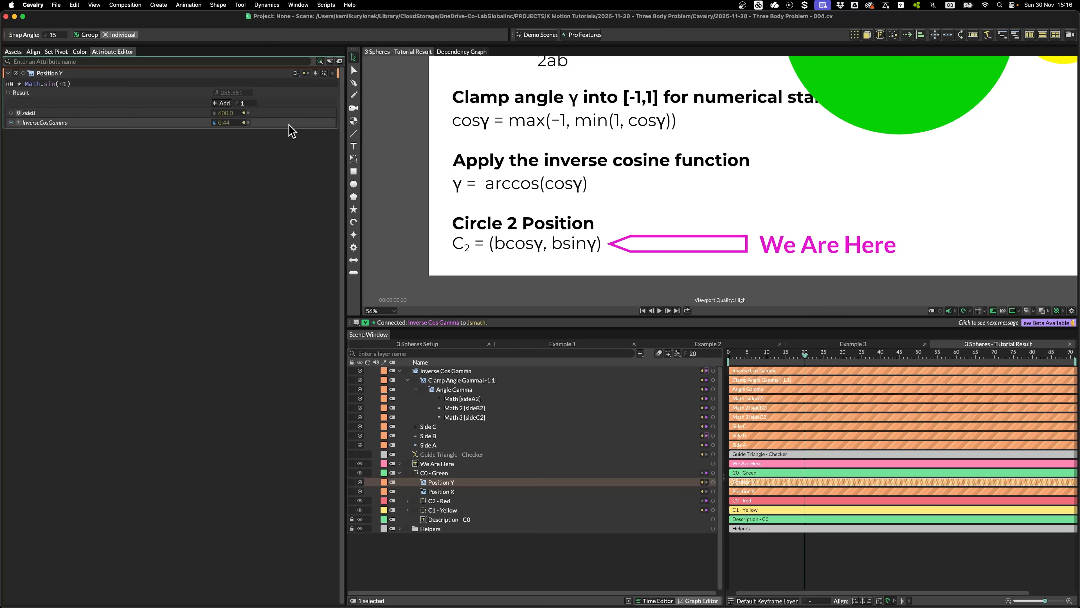
Parent both the Position X and Position Y layers to C2 - Red
scroll(776, 178, "down", 3)
left_click(491, 494, "shift")
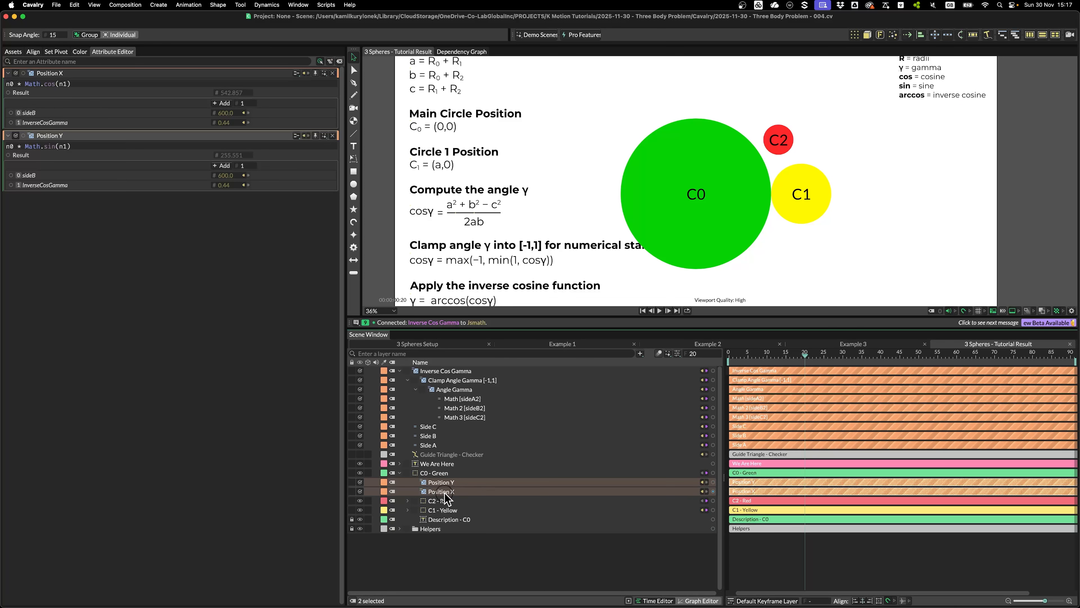
left_click_drag(445, 493, 446, 503)
Connect the Position X and Position Y layers to C2 - Red's X and Y position respectively
left_click(441, 482)
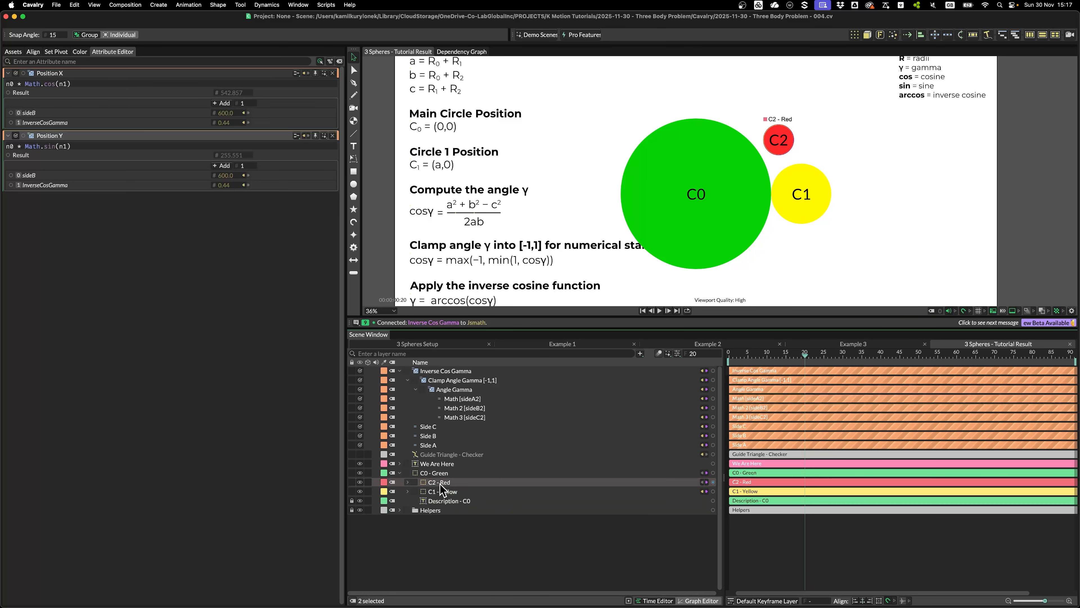
scroll(756, 188, "up", 1)
left_click_drag(749, 202, 778, 181)
left_click(407, 481)
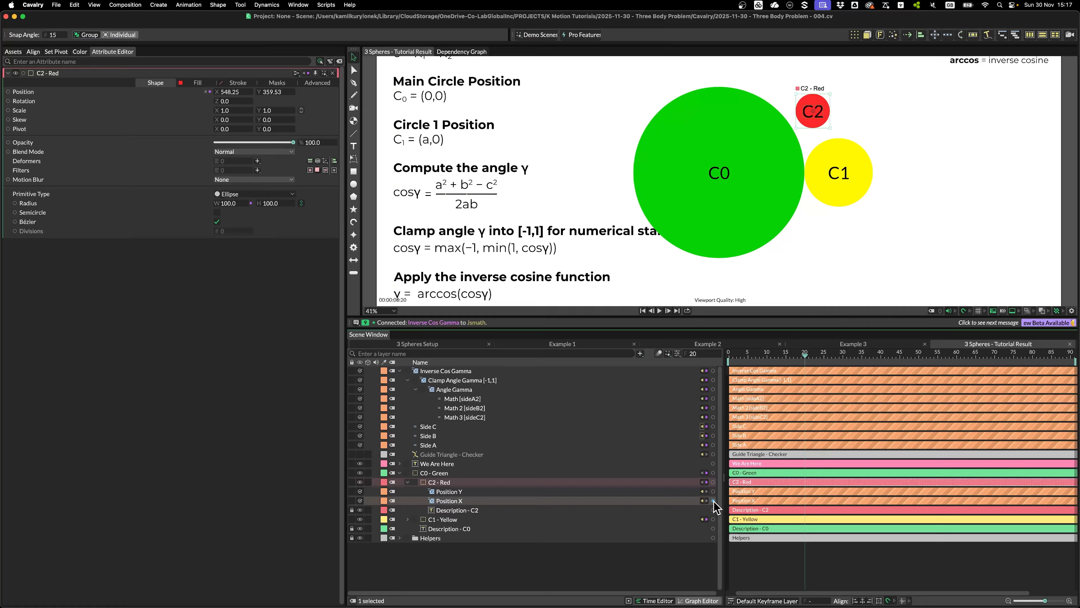
left_click_drag(713, 501, 232, 92)
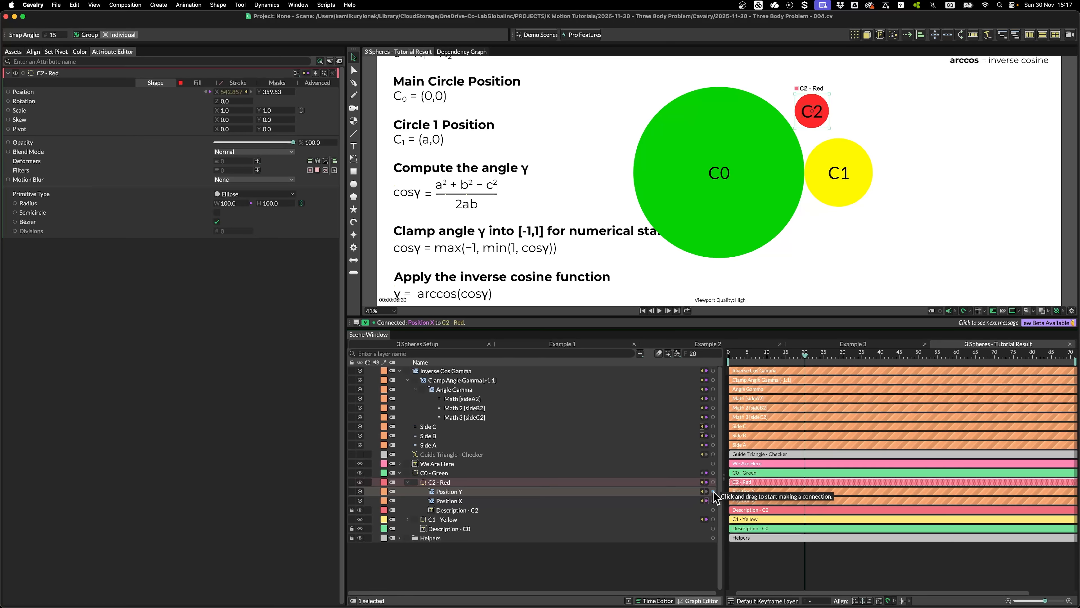
left_click_drag(712, 491, 273, 98)
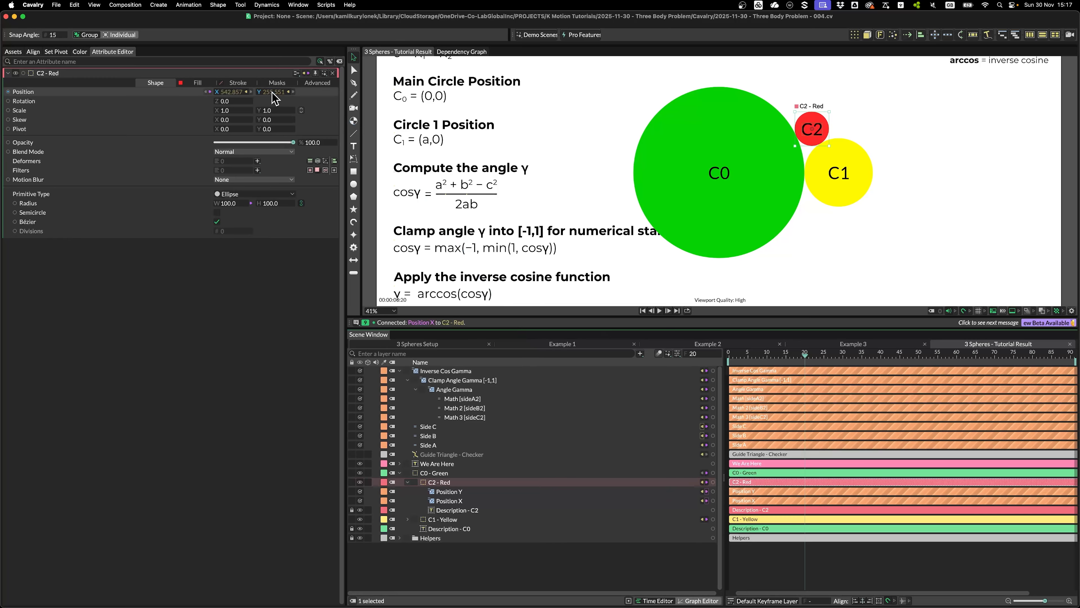
Inspect where the circles touch, then enlarge the radii of C1 - Yellow, C2 - Red and C0 - Green to test the rig
left_click(929, 251)
scroll(847, 125, "up", 5)
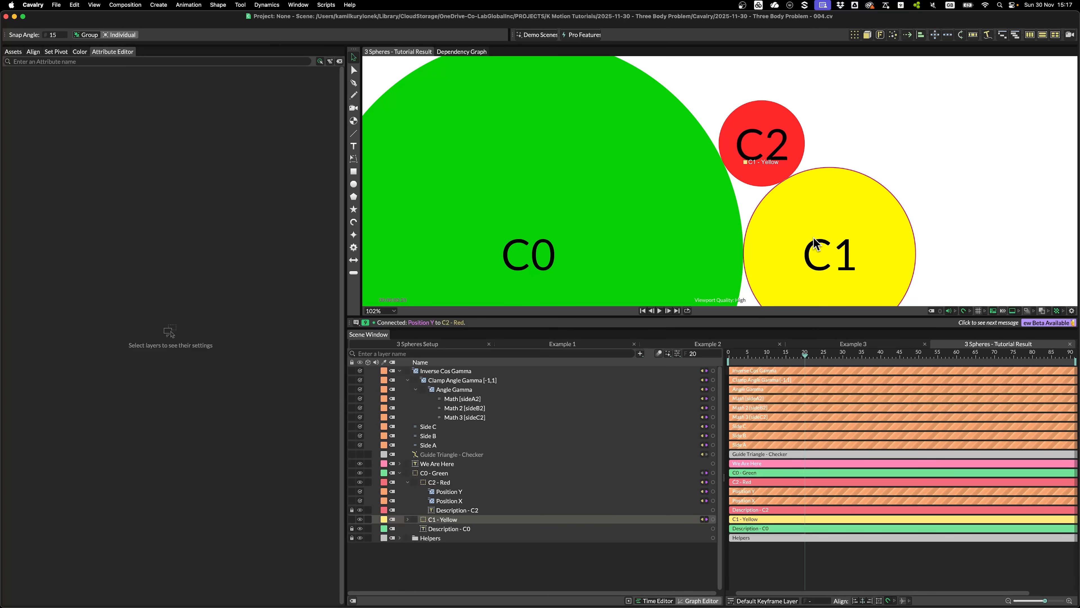
scroll(813, 243, "down", 3)
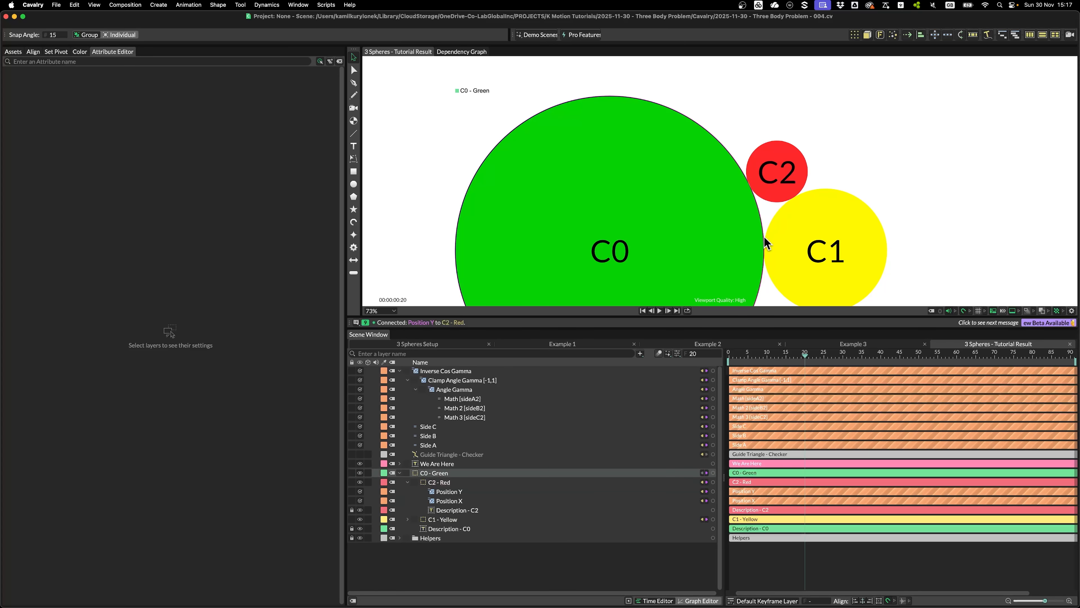
scroll(764, 236, "down", 5)
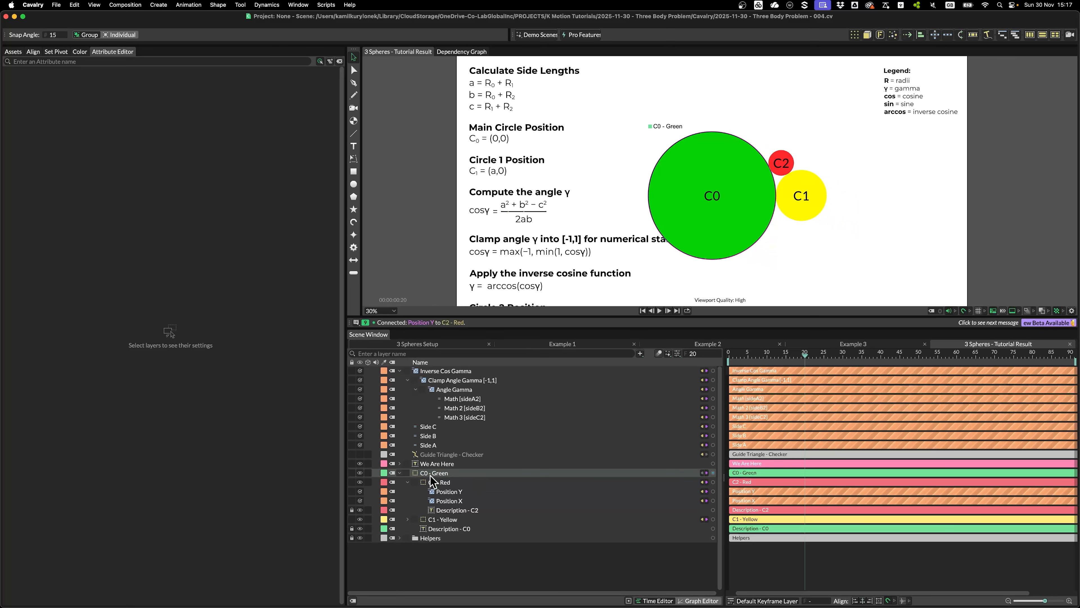
left_click(408, 481)
left_click(443, 491)
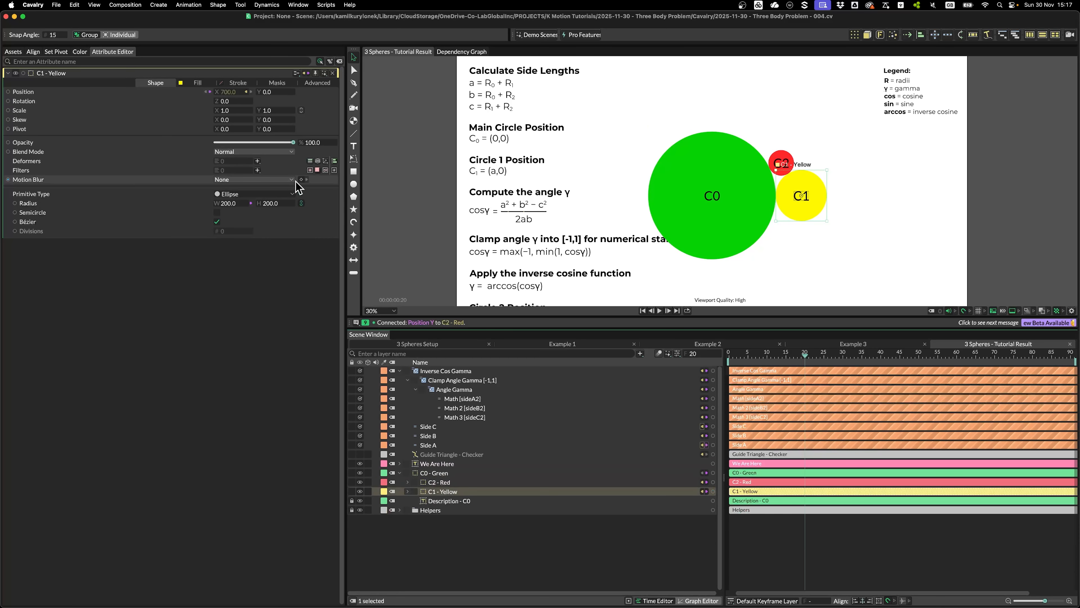
left_click_drag(227, 204, 243, 203)
left_click_drag(339, 206, 275, 220)
left_click(476, 482)
left_click(441, 473)
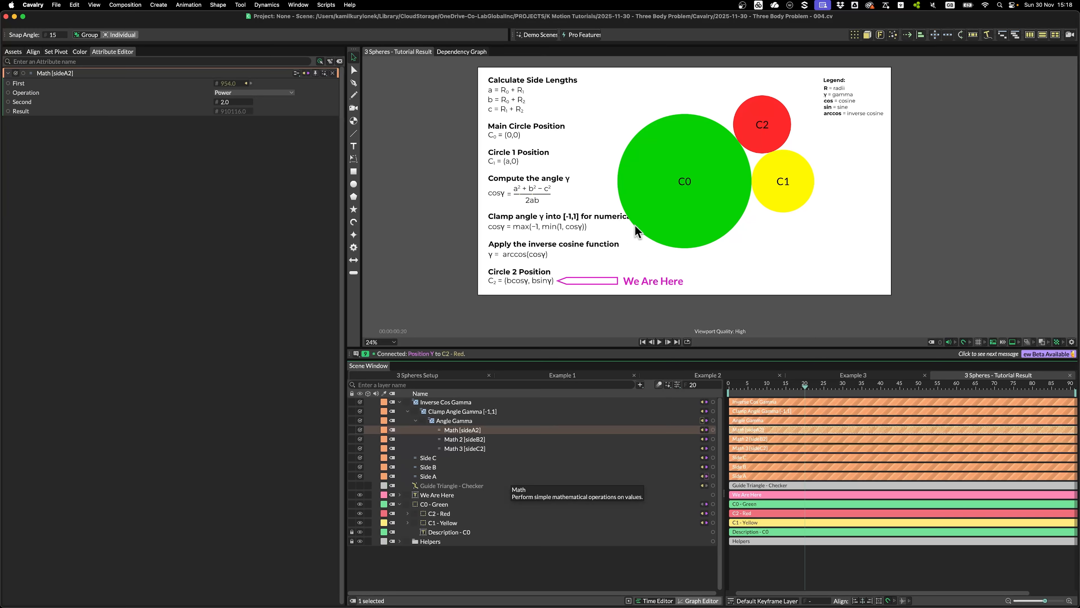
Move the We Are Here marker to about X -638, Y -79, beside the Compute the angle γ formula
left_click(471, 439)
left_click(471, 449)
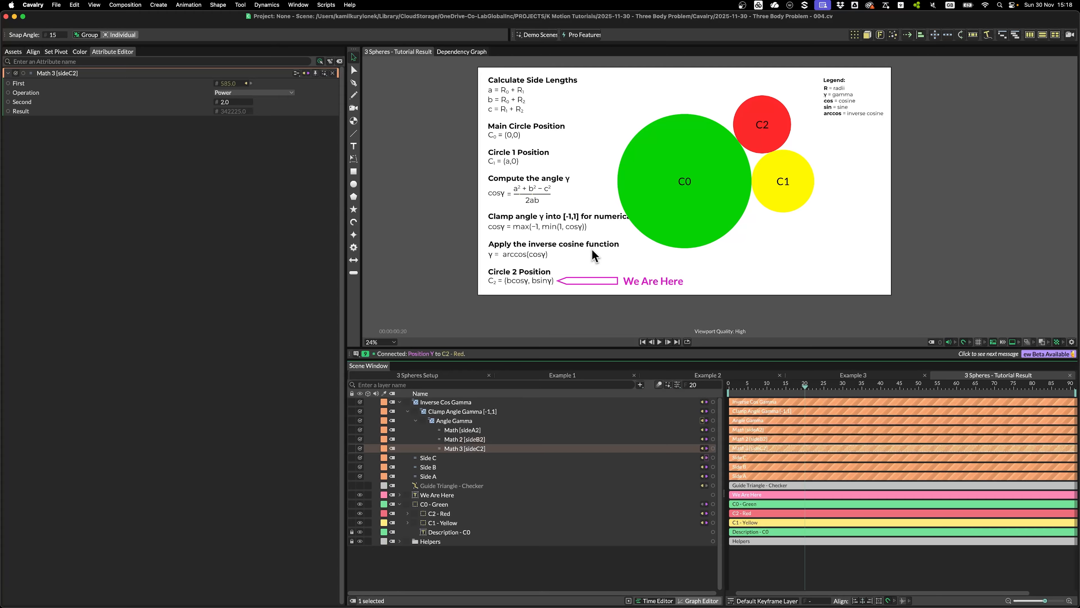
left_click_drag(635, 281, 629, 189)
scroll(527, 187, "up", 5)
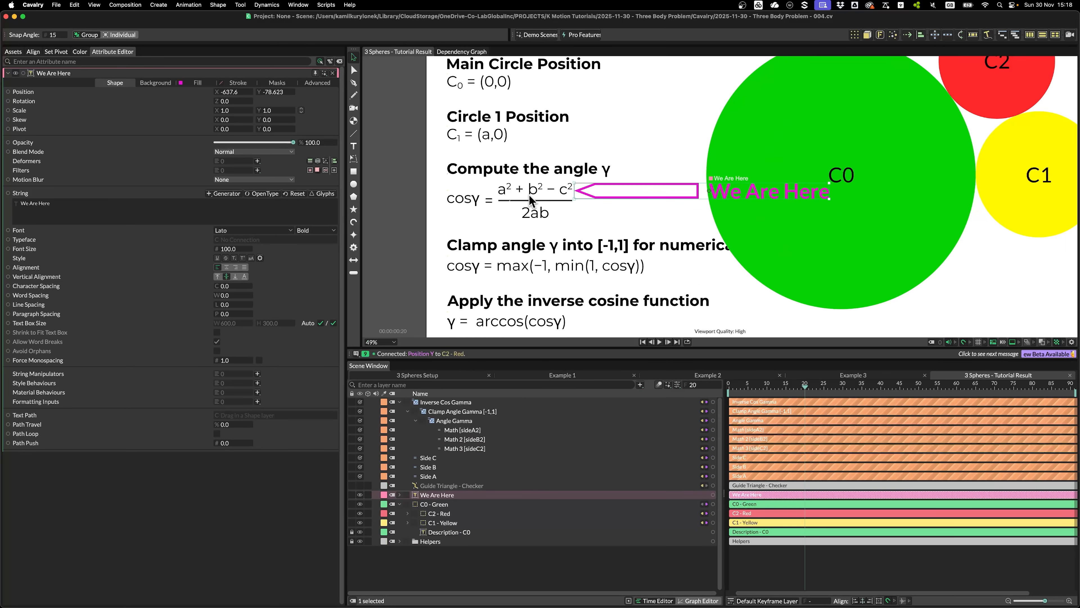
scroll(529, 195, "up", 5)
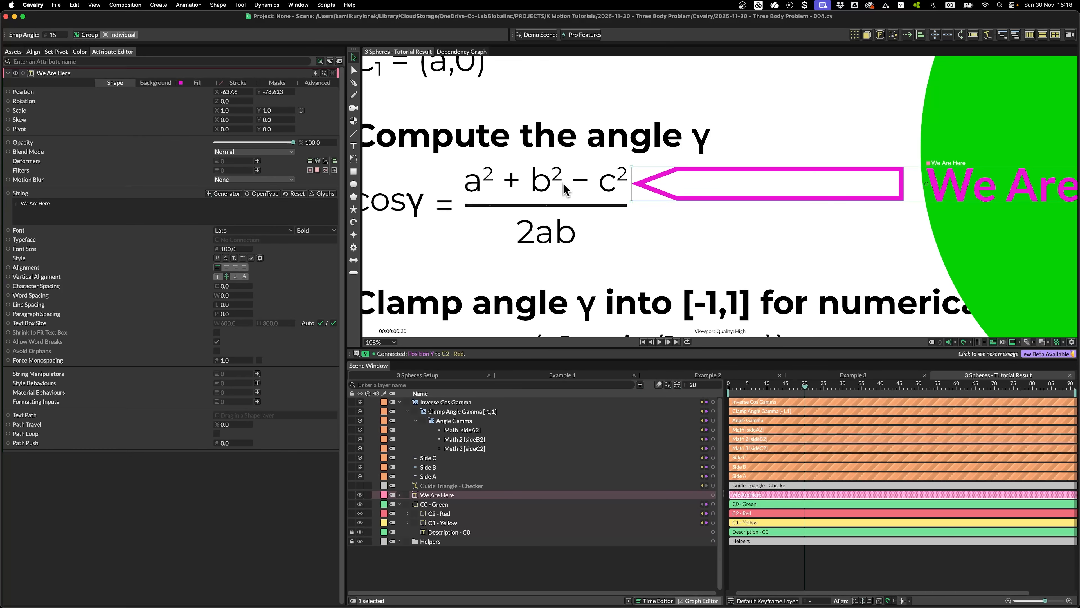
Rename the three Math layers under Angle Gamma to Side A Squared, Side B Squared and Side C Squared
left_click(479, 437)
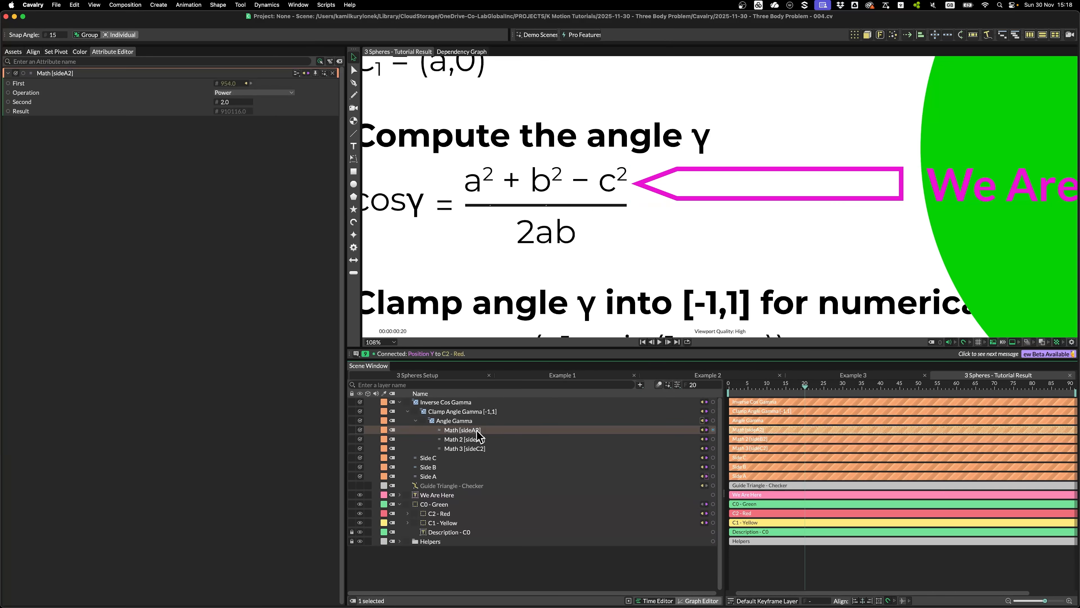
type("Side A Squared")
key("Tab")
type("Side B Squared")
left_click(476, 449)
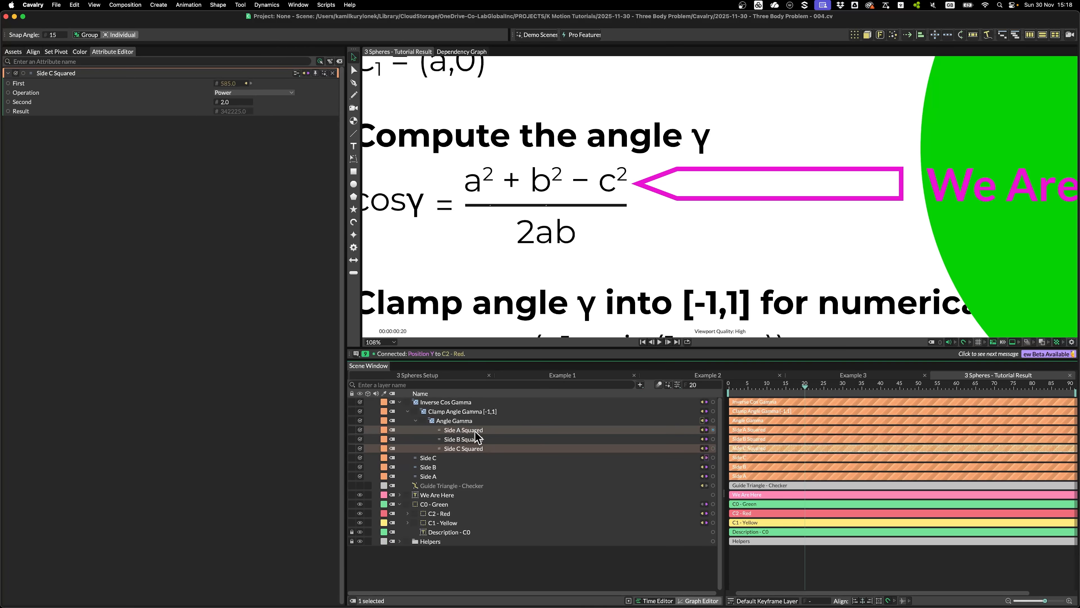
scroll(644, 242, "down", 5)
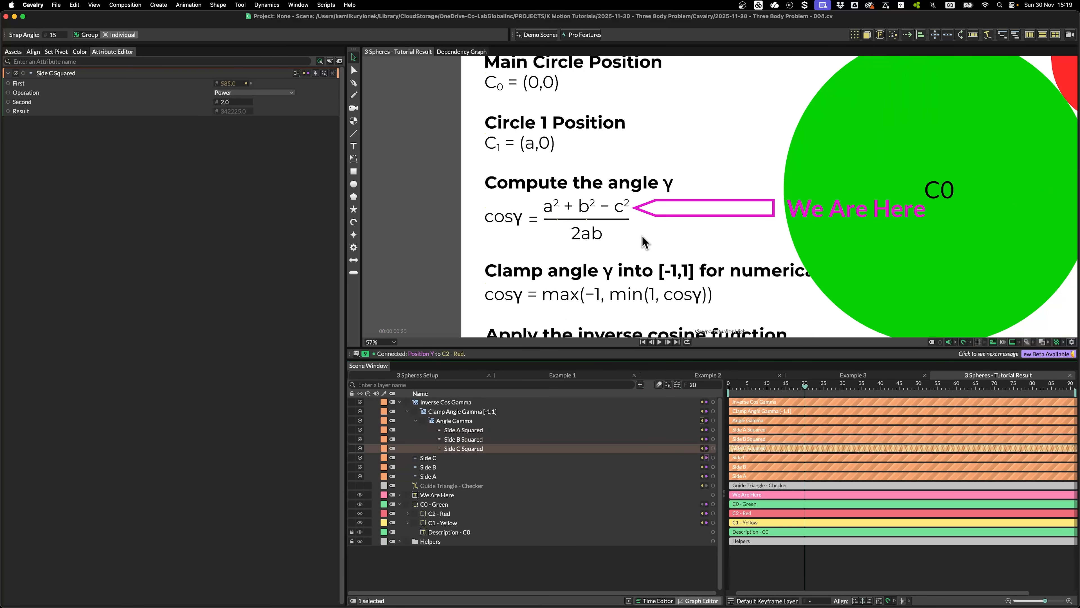
Move the We Are Here marker below the composition frame, to about X -578, Y -1243
scroll(663, 274, "down", 3)
left_click_drag(690, 259, 629, 223)
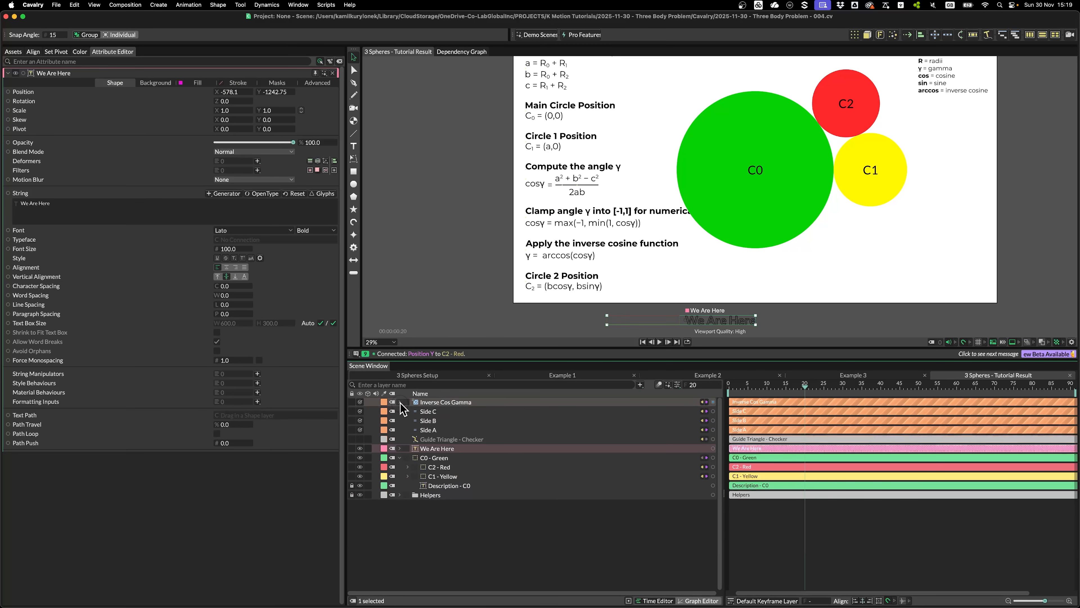
Group the Inverse Cos Gamma, Side C, Side B and Side A layers and name the group Calculations
left_click(421, 402)
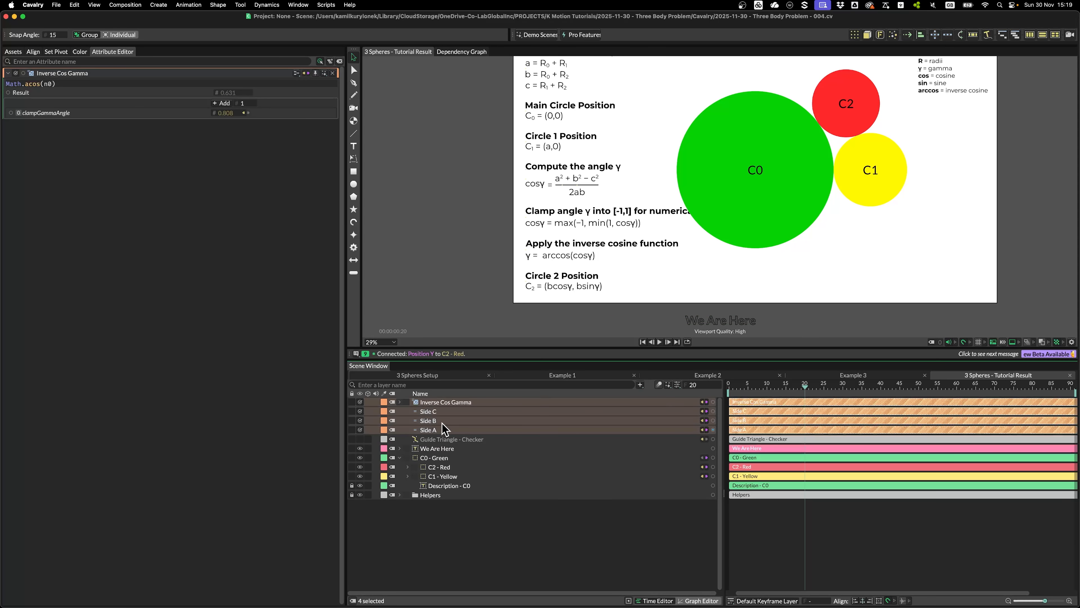
left_click(442, 430, "shift")
key("super+g")
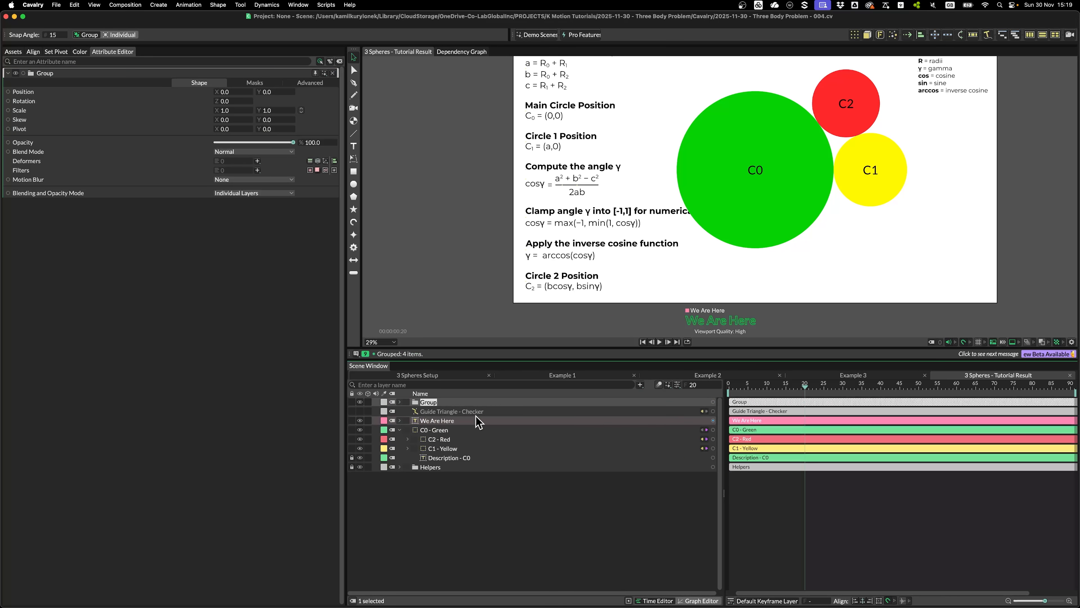
type("Calculations")
left_click(446, 500)
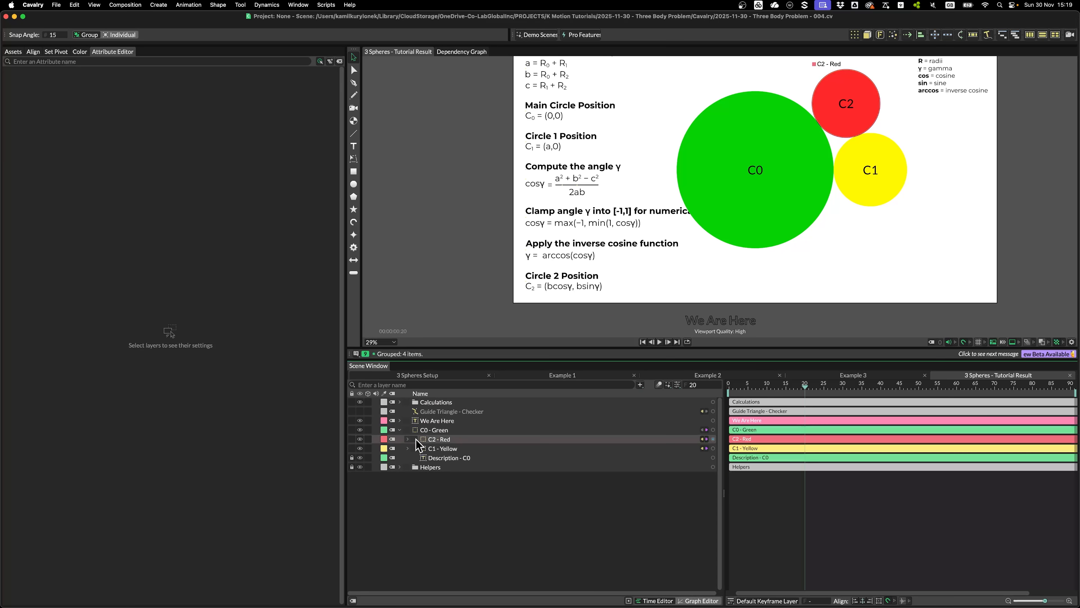
Hide the Helpers group so the formulas and legend no longer show on the composition
scroll(775, 223, "down", 2)
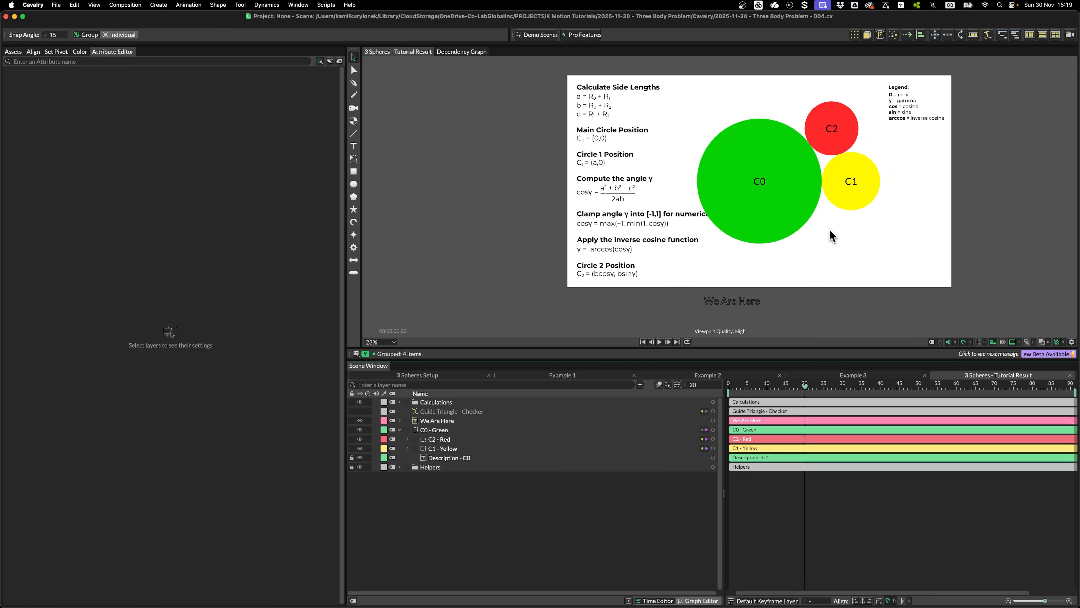
left_click_drag(829, 233, 734, 242)
left_click(360, 467)
left_click(360, 457)
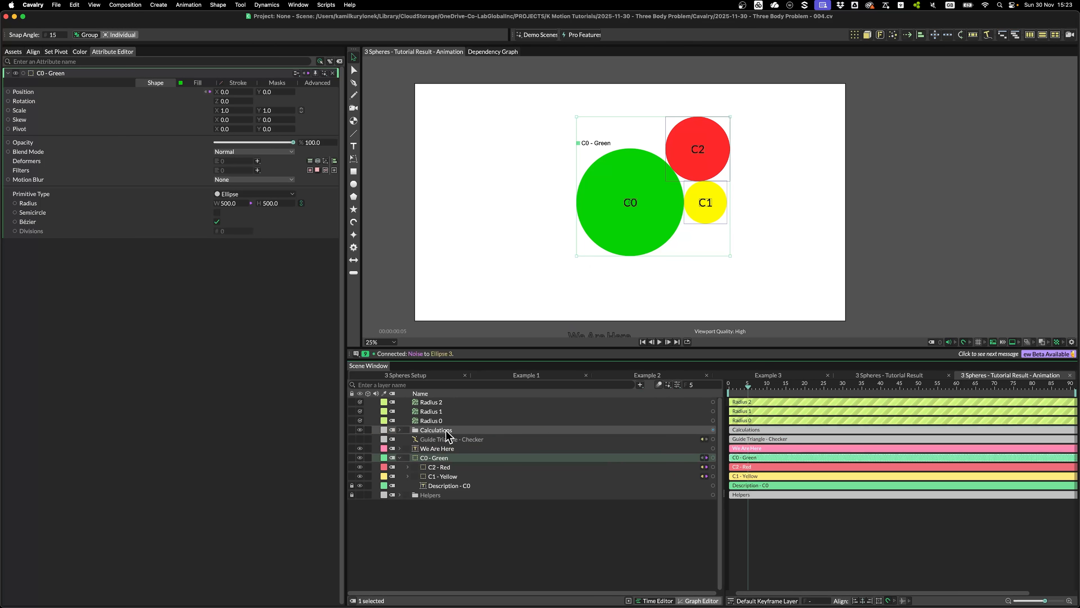
Connect the Radius 0, Radius 1 and Radius 2 noise layers to the radii of C0 - Green, C1 - Yellow and C2 - Red respectively
left_click_drag(712, 420, 510, 376)
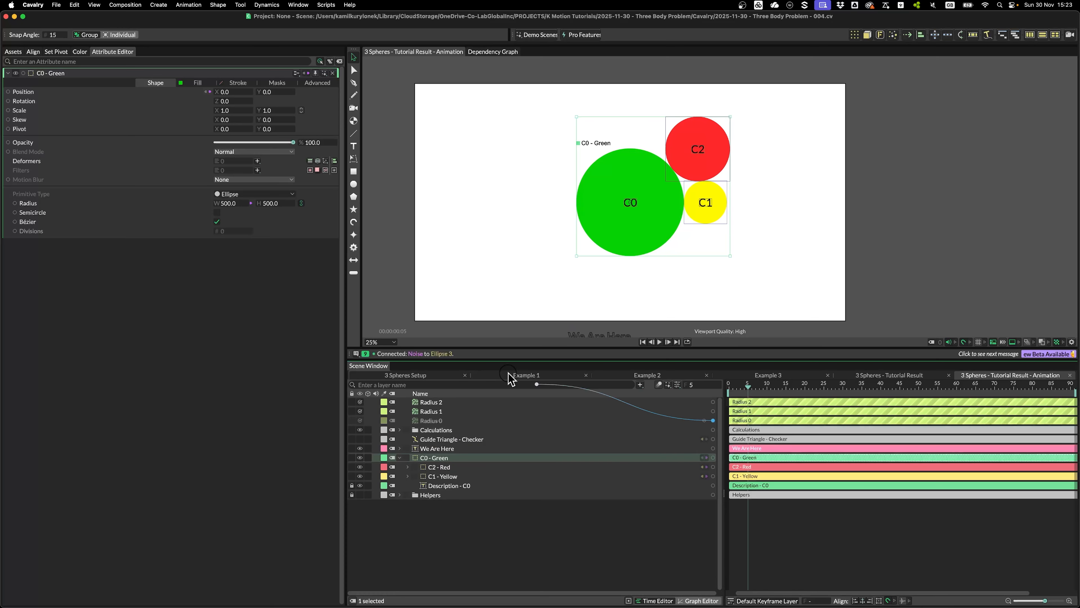
left_click_drag(31, 205, 32, 204)
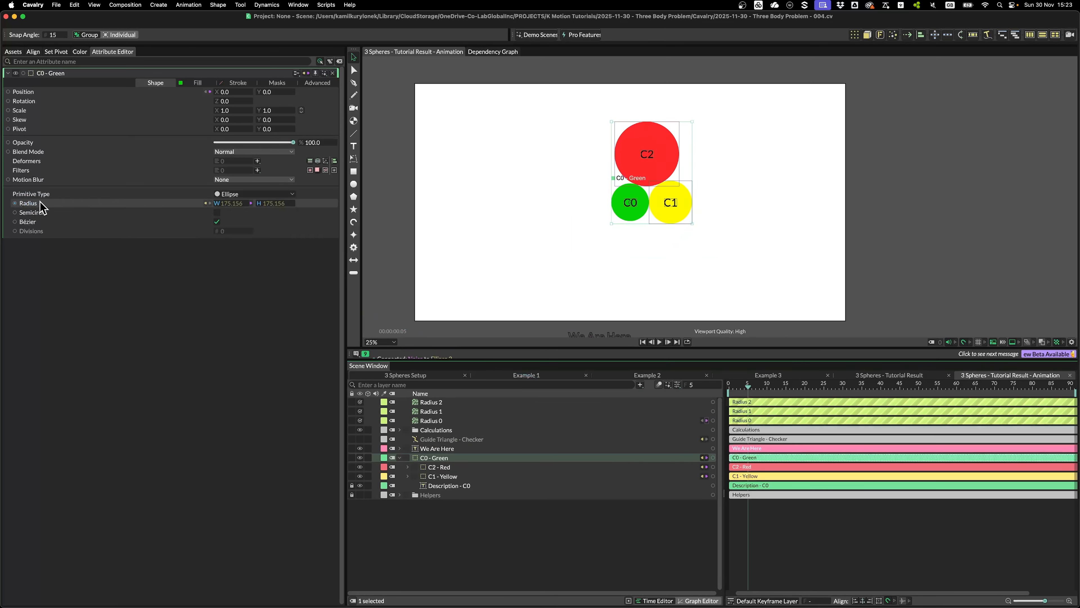
left_click(452, 475)
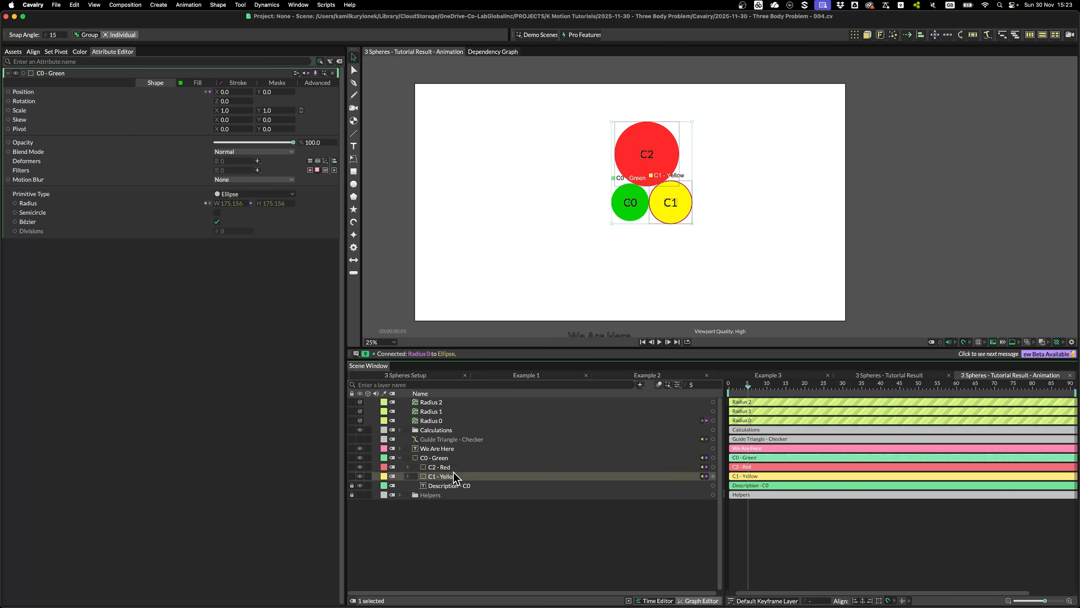
left_click_drag(712, 411, 299, 198)
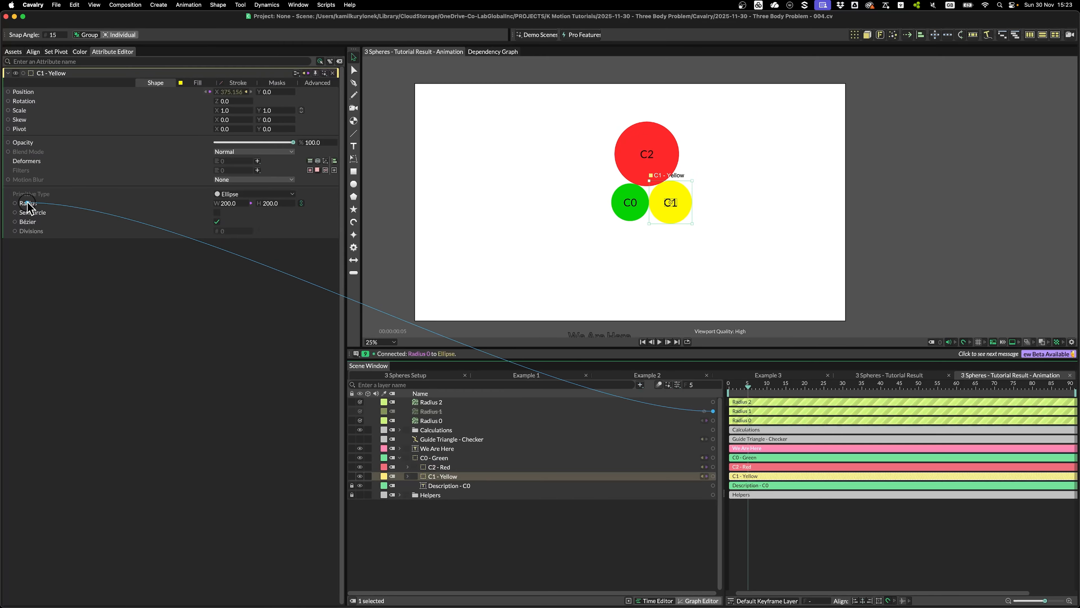
left_click_drag(27, 206, 28, 204)
left_click(477, 467)
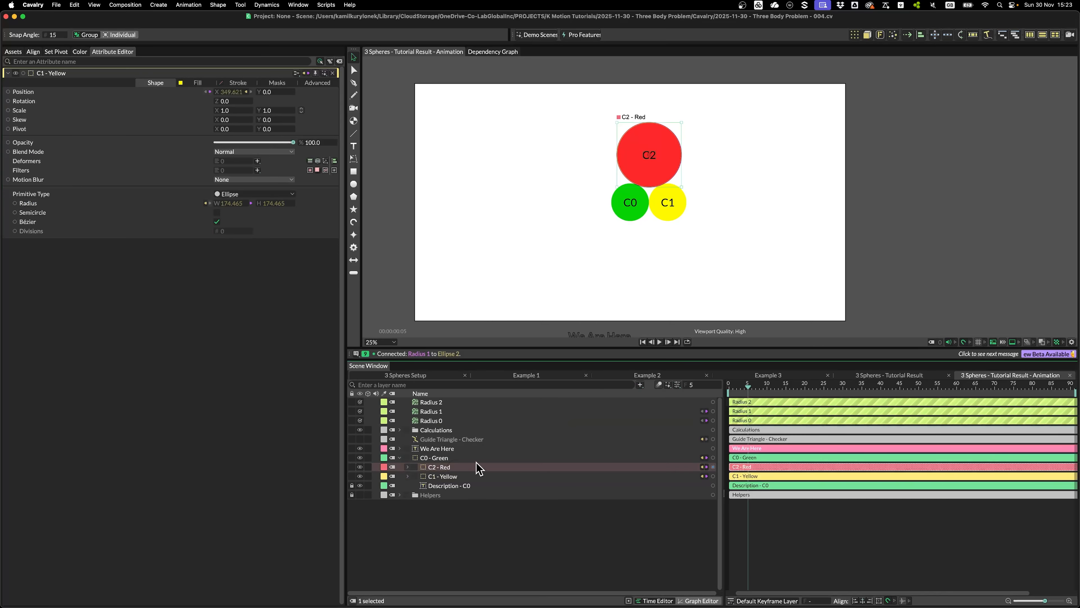
left_click_drag(712, 402, 26, 205)
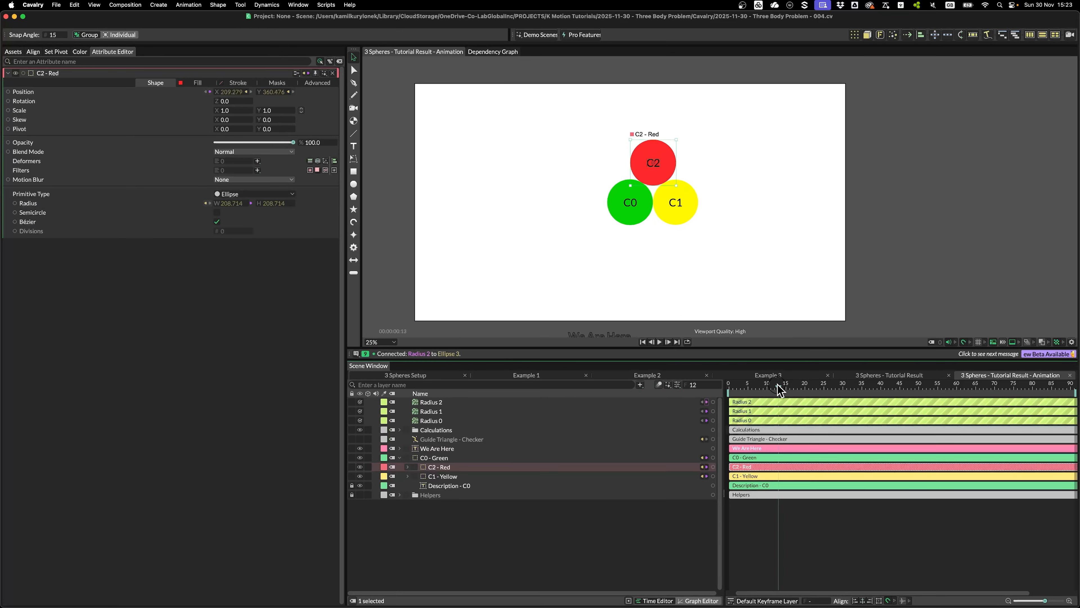
Scrub the timeline to frame 63 to preview the animated circles, and review the noise settings of Radius 0, Radius 1 and Radius 2
left_click_drag(780, 389, 971, 415)
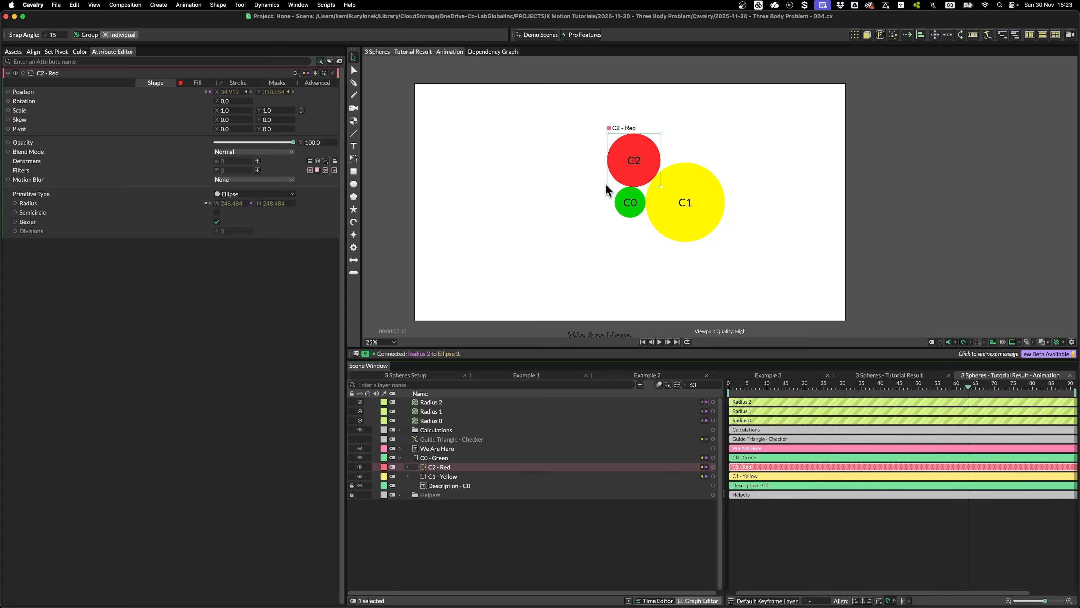
left_click(434, 421)
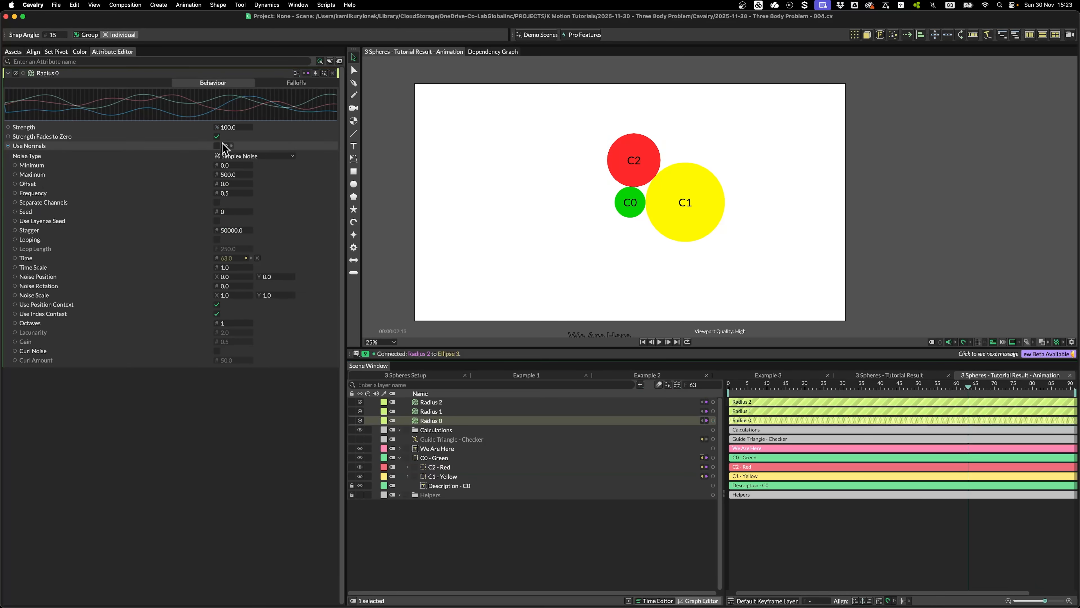
left_click(444, 411)
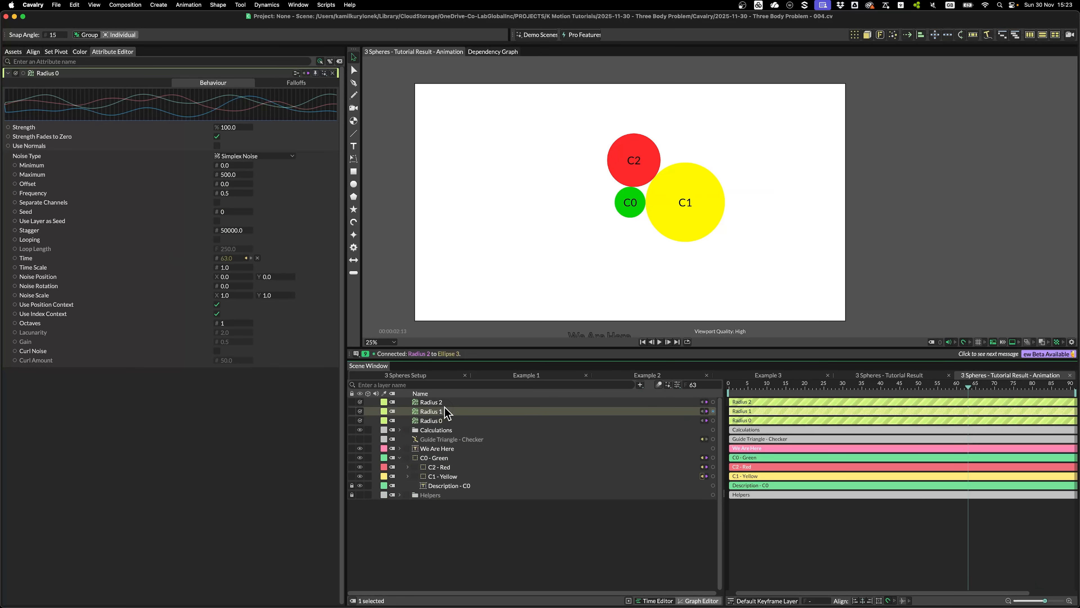
left_click(462, 402)
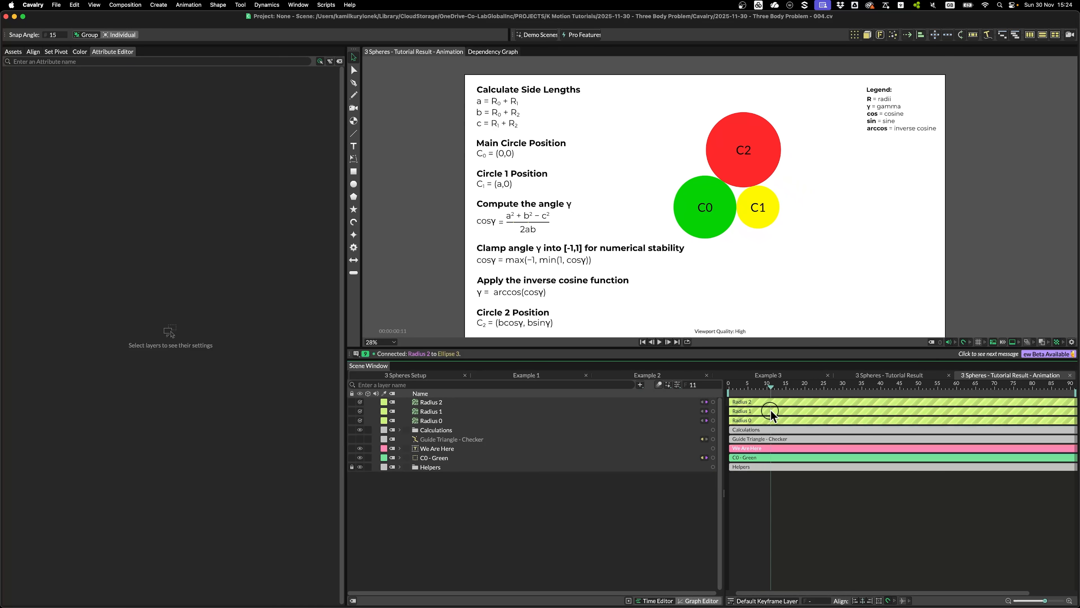
Scrub the timeline from frame 11 to frame 40 and examine the circles beside the written formulas
left_click_drag(771, 409, 880, 472)
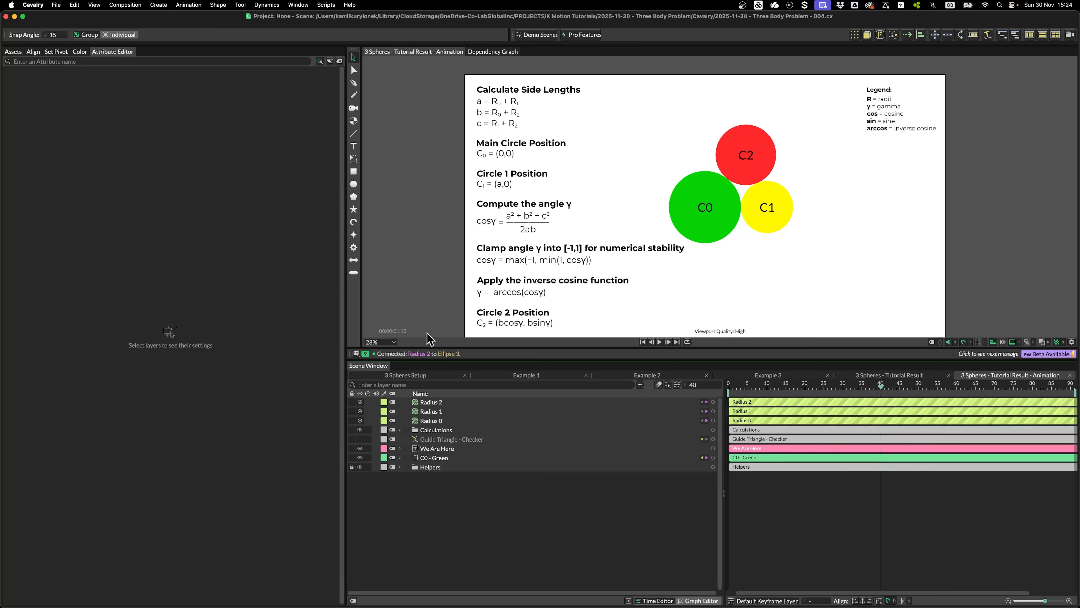
scroll(539, 242, "up", 3)
scroll(534, 236, "down", 2)
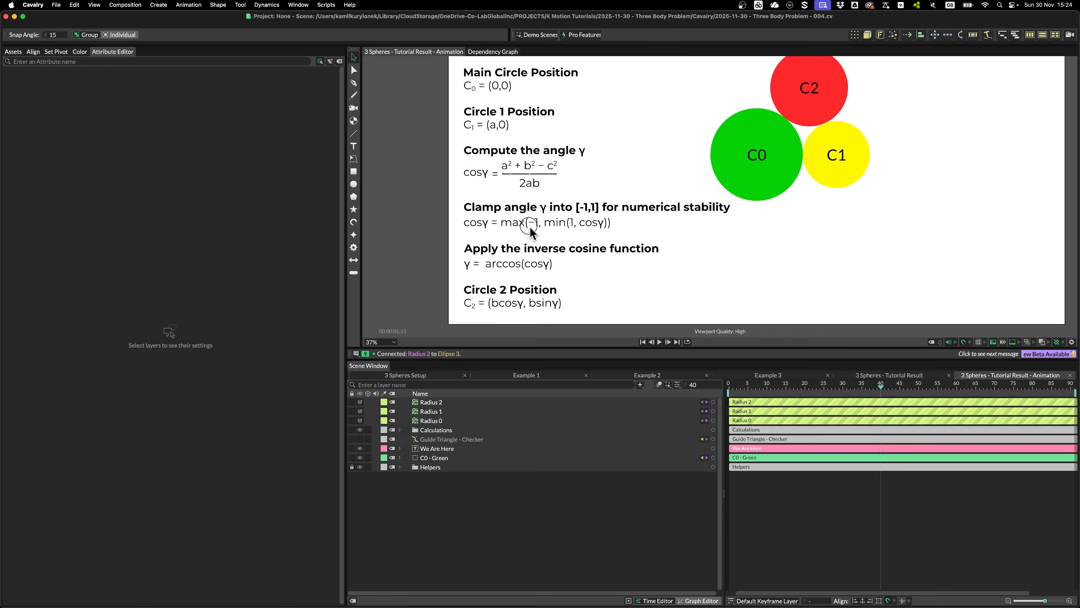